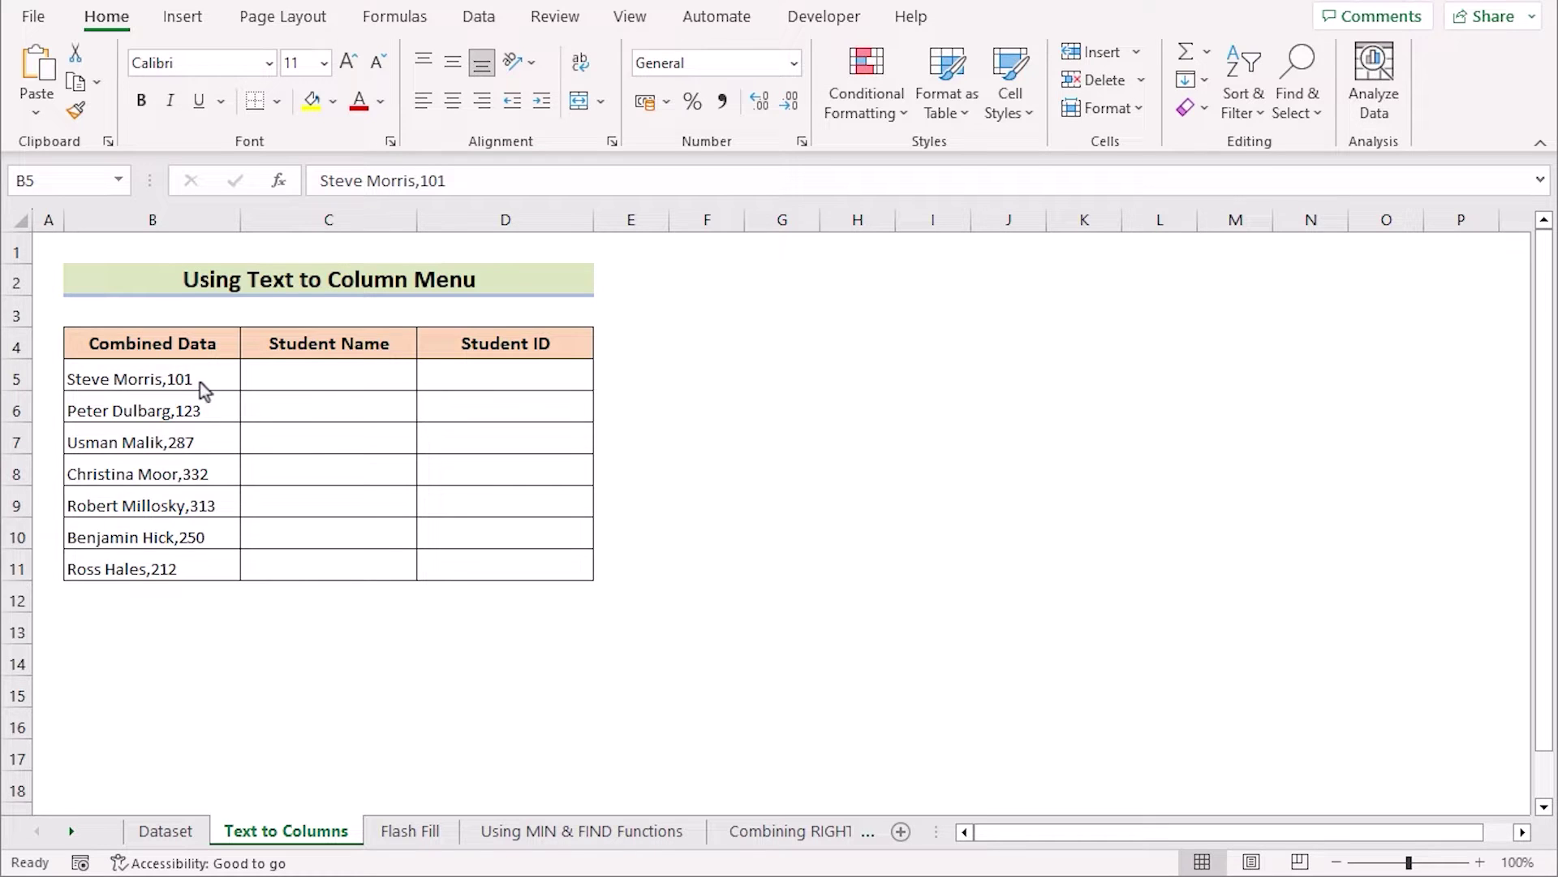
Step: Run Text to Columns on B5:B11 as Delimited, splitting at the comma only (Tab unticked)
drag(198, 377, 209, 568)
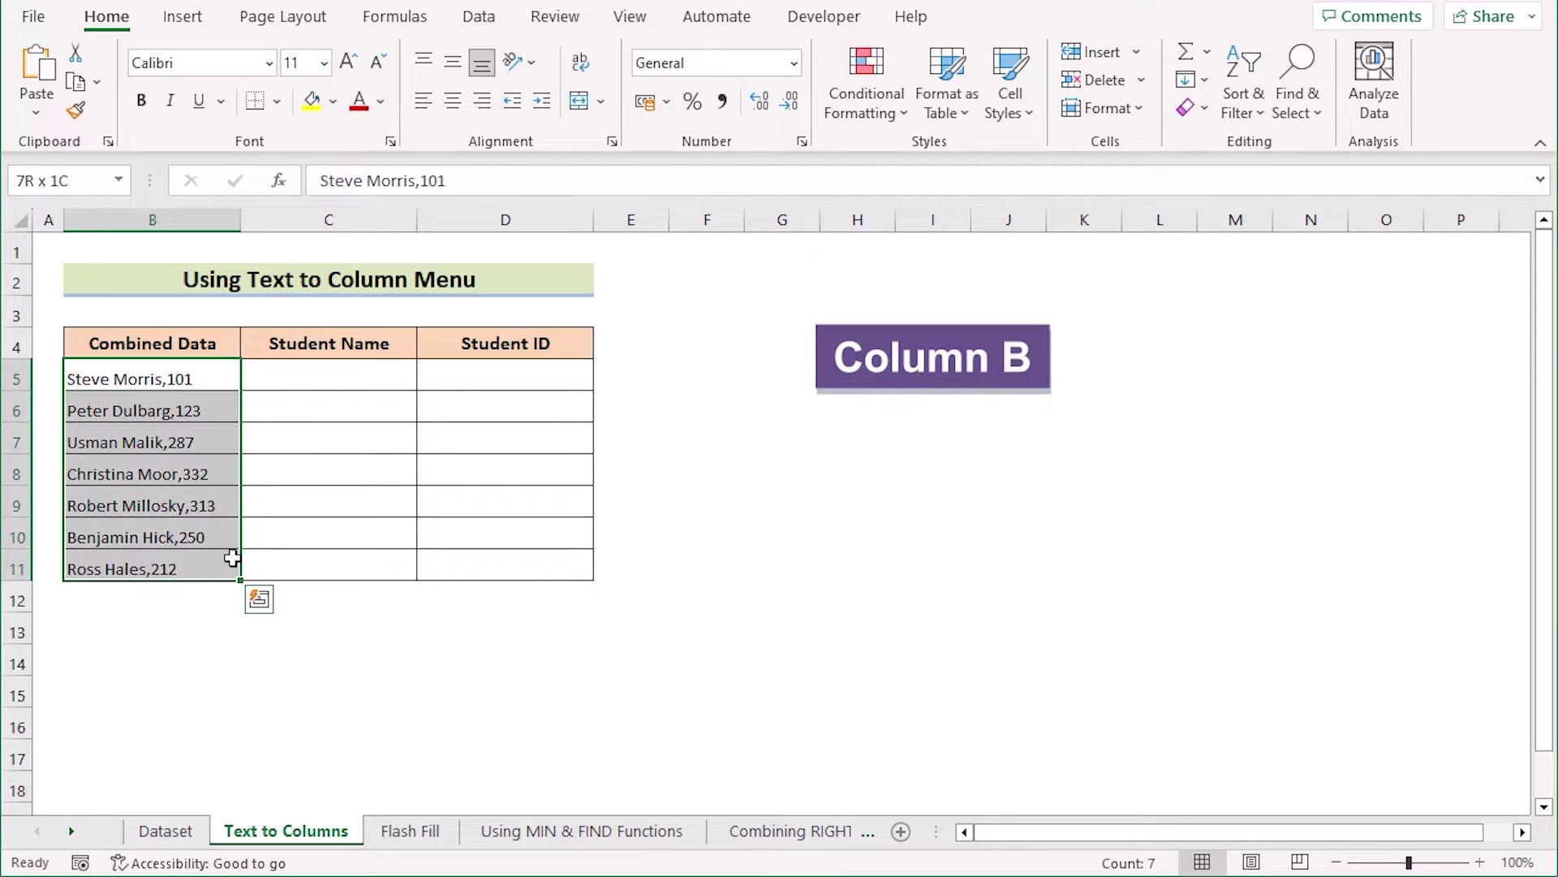
click(472, 20)
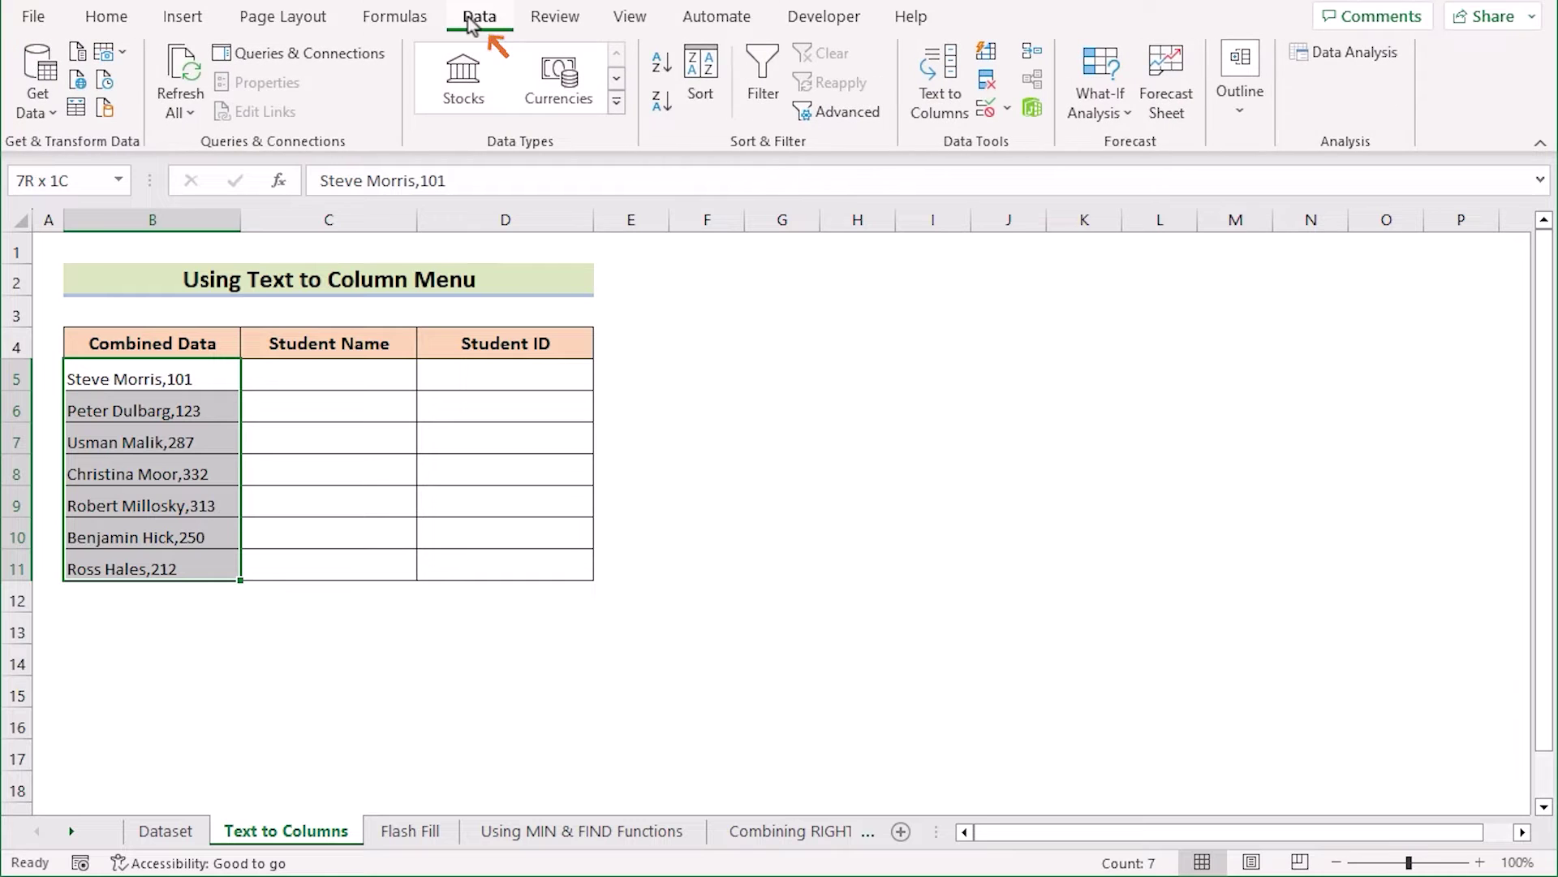
click(931, 126)
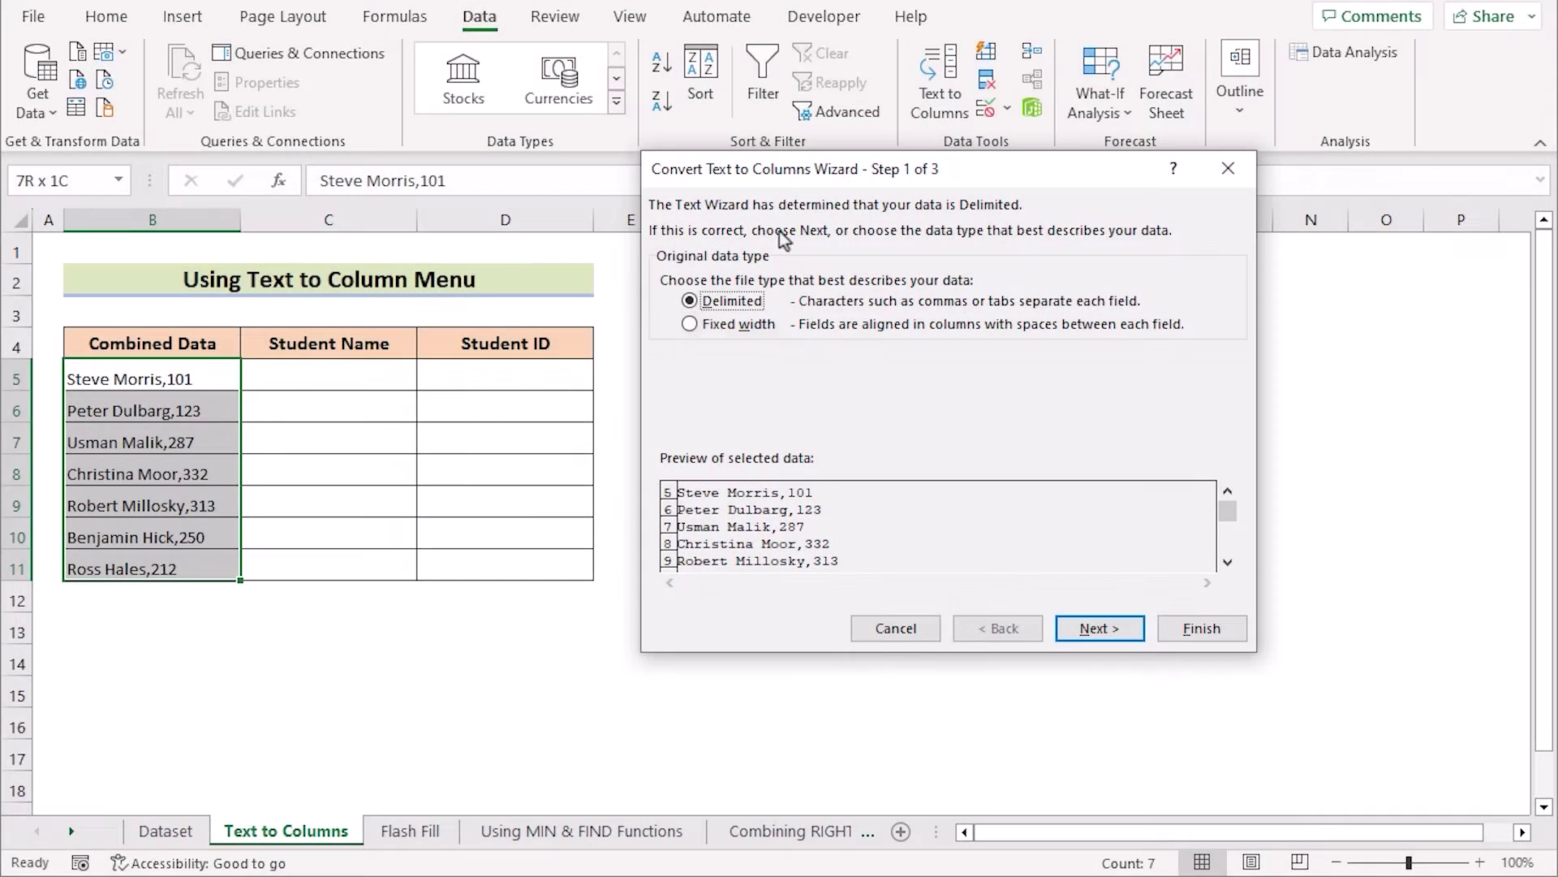
click(1126, 637)
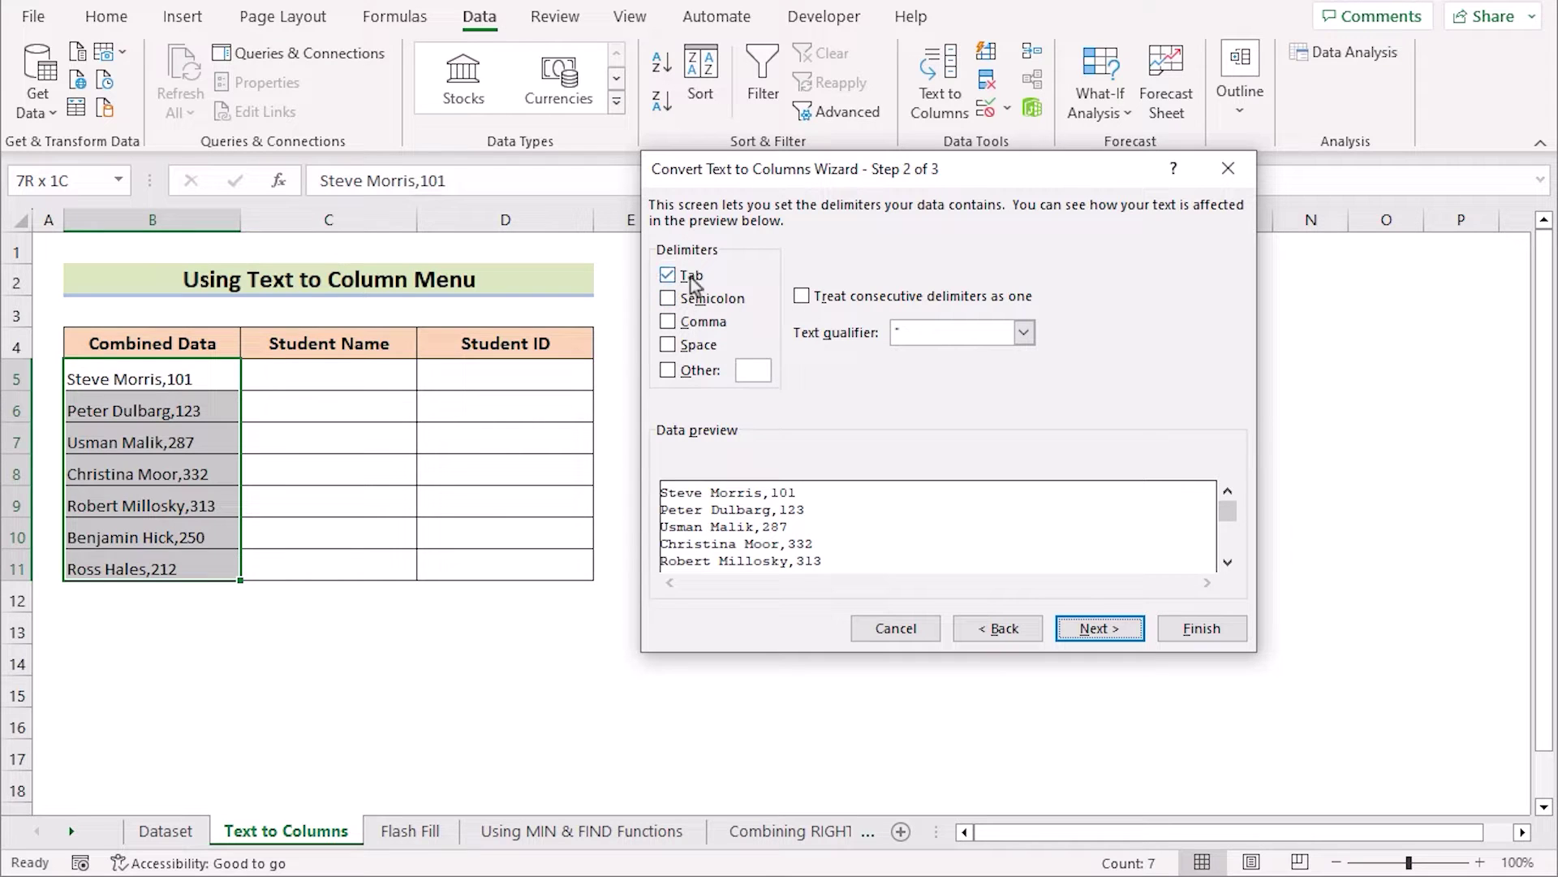
click(668, 322)
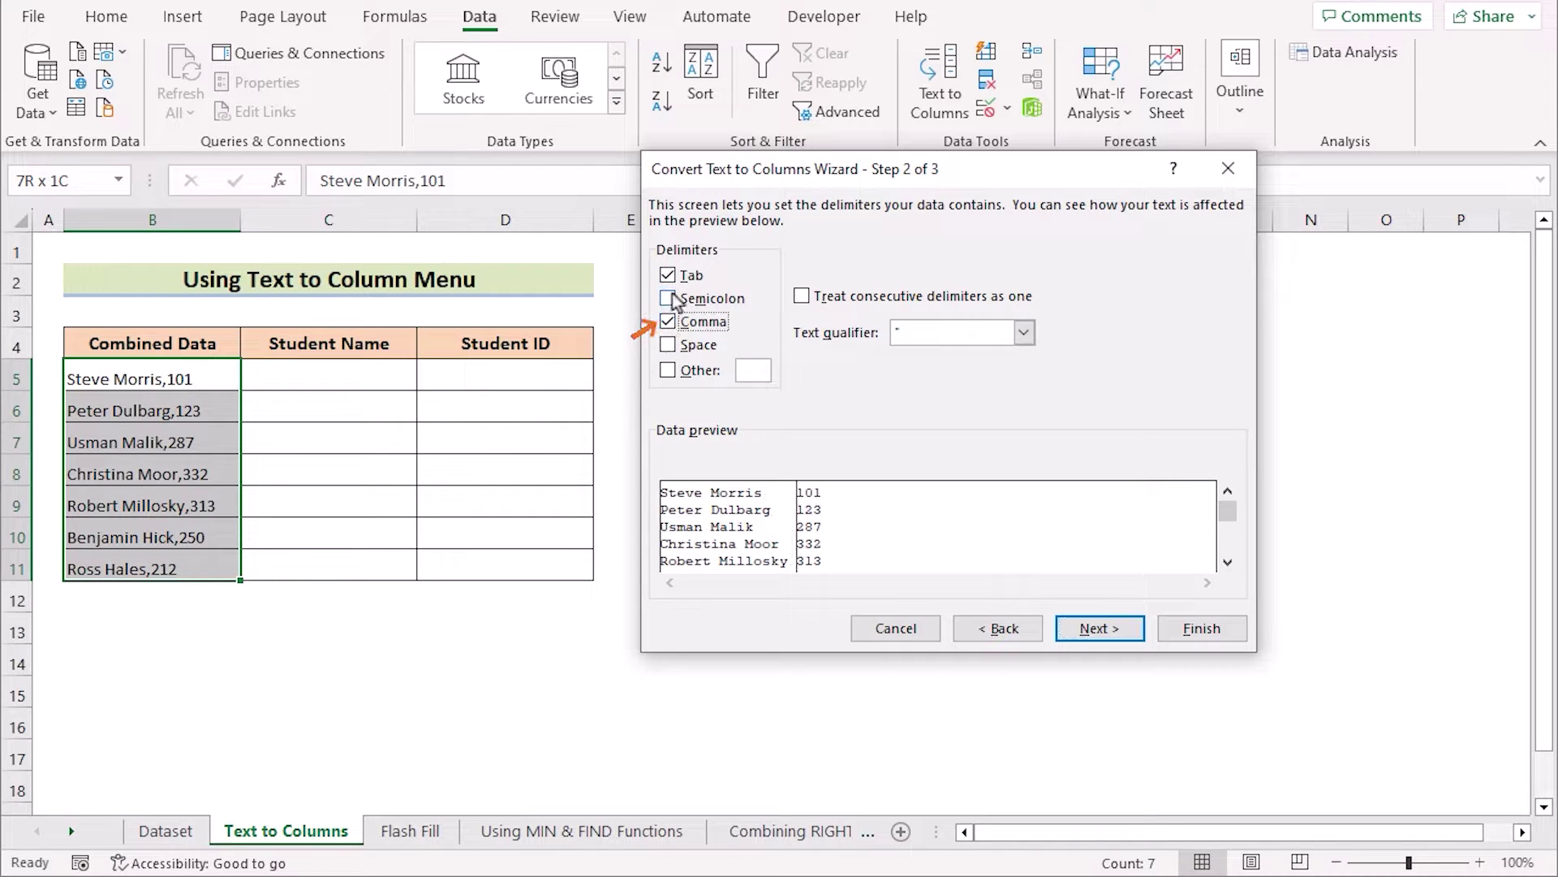
click(668, 276)
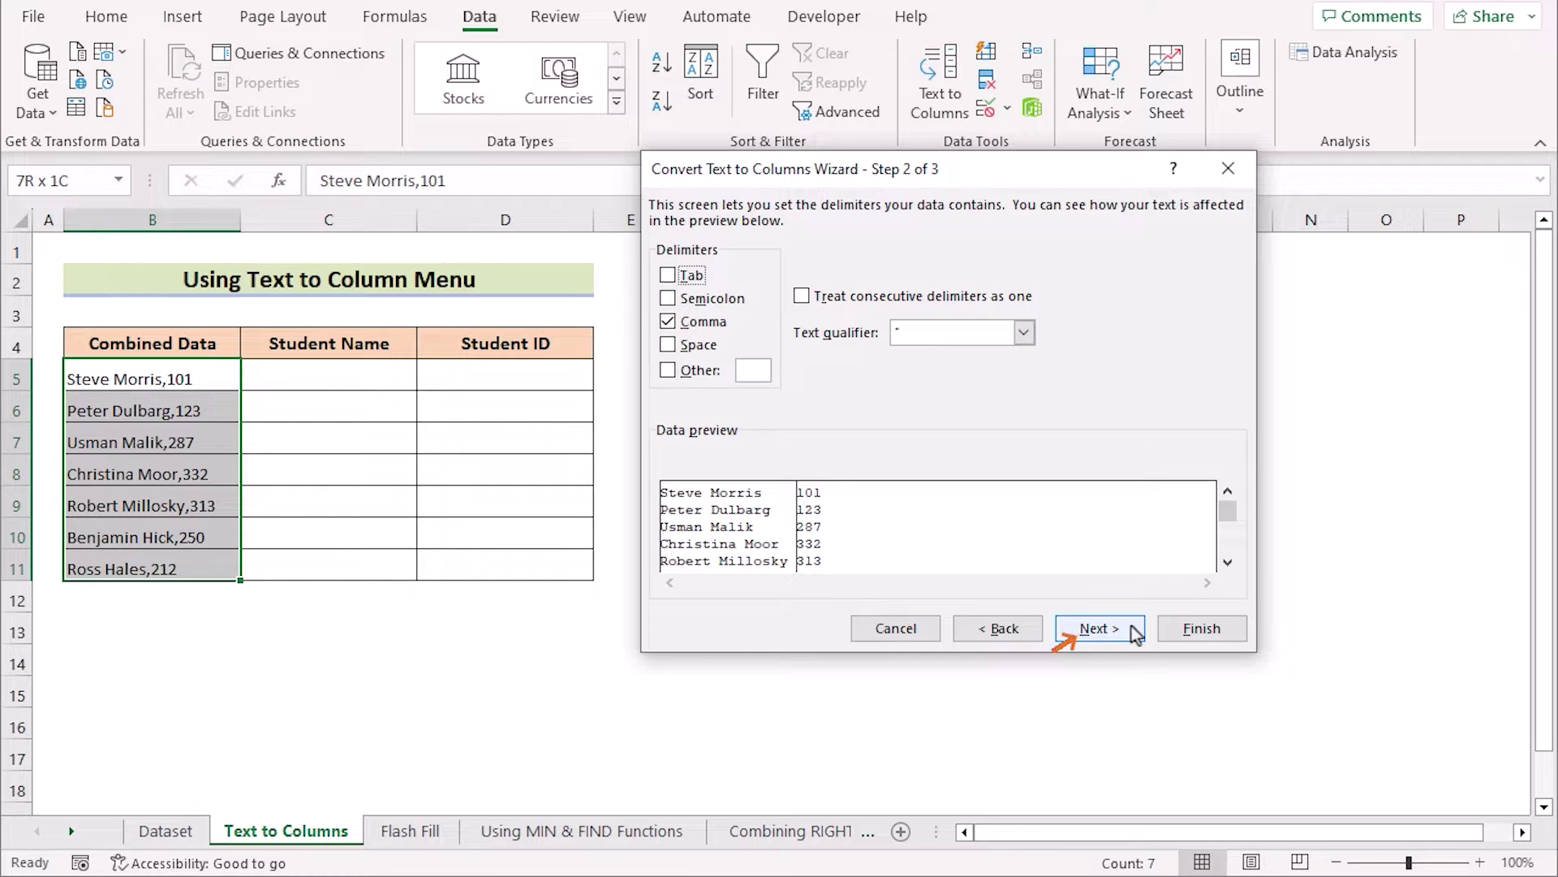
click(1134, 631)
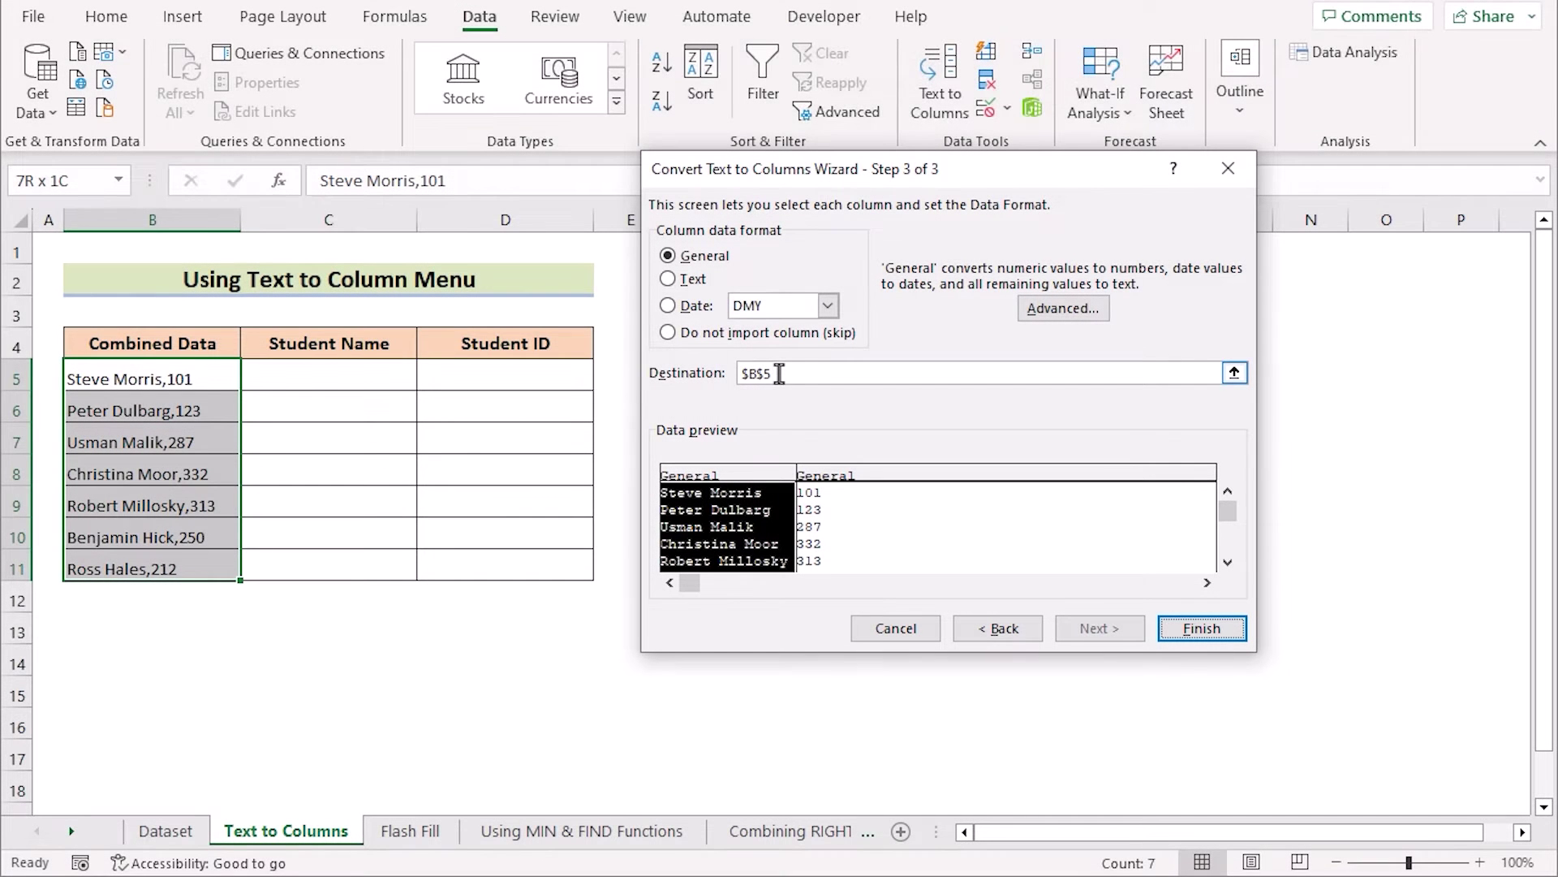
Step: Change the split destination from $B$5 to C5, finish, and confirm replacing the destination cells
click(757, 374)
drag(793, 374, 720, 375)
key(BackSpace)
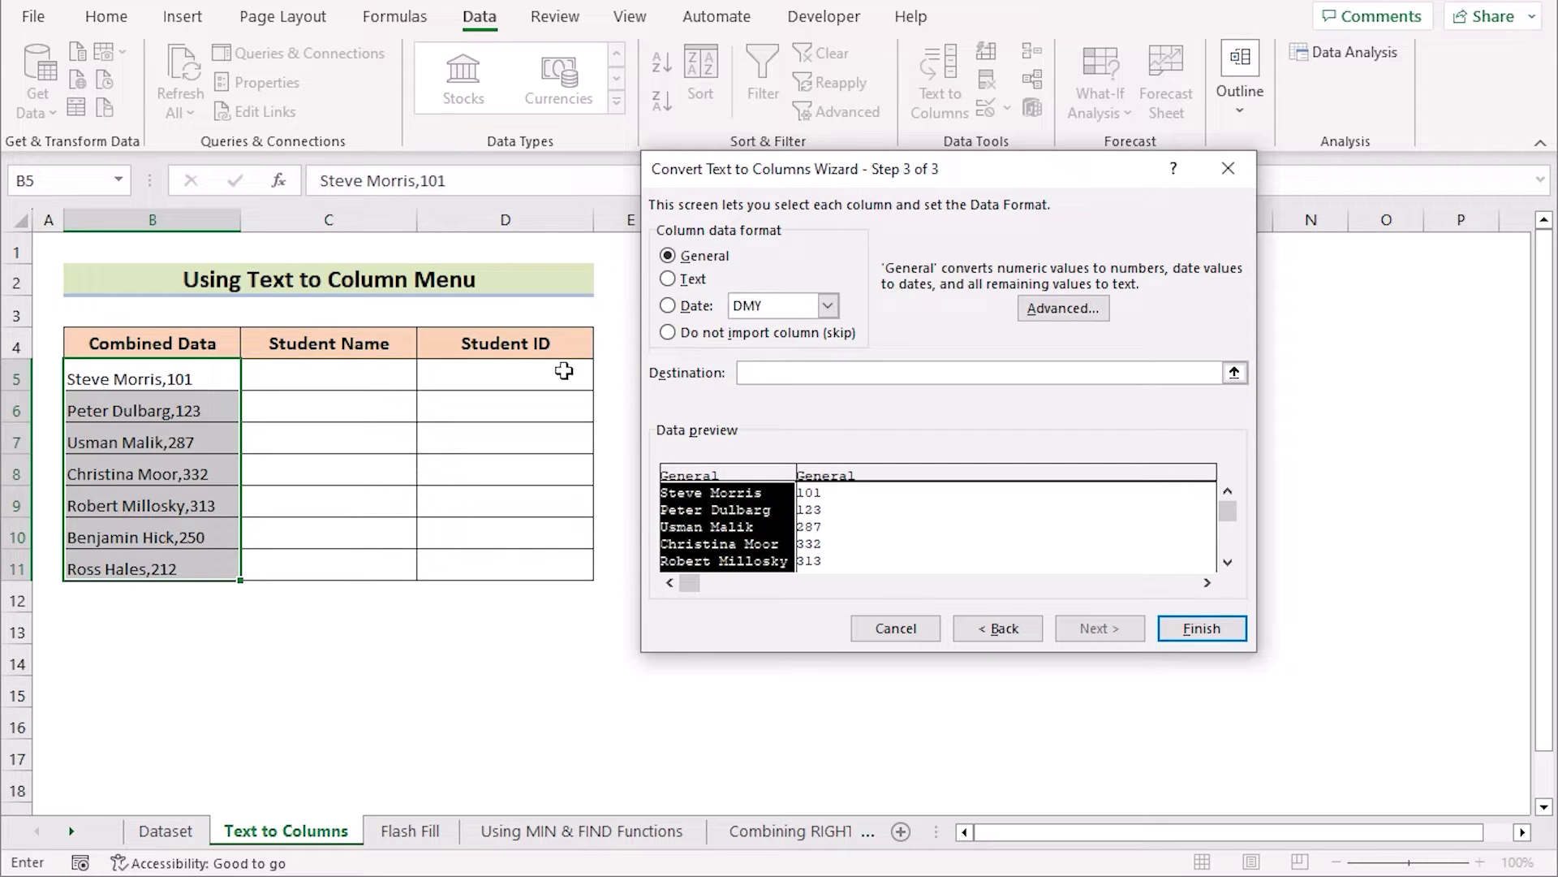
click(329, 377)
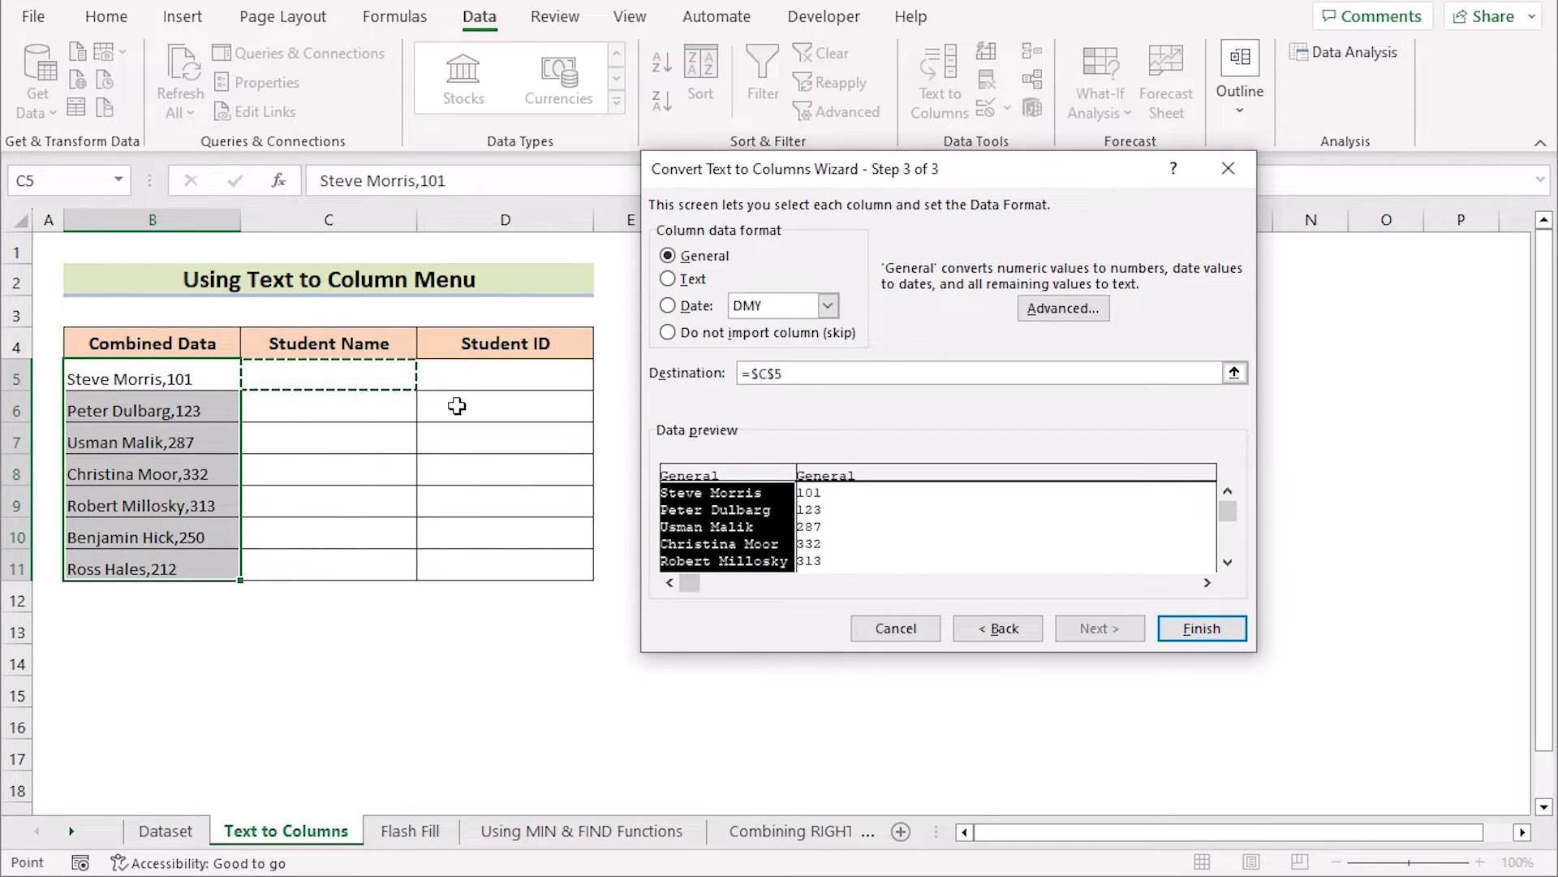
click(1225, 631)
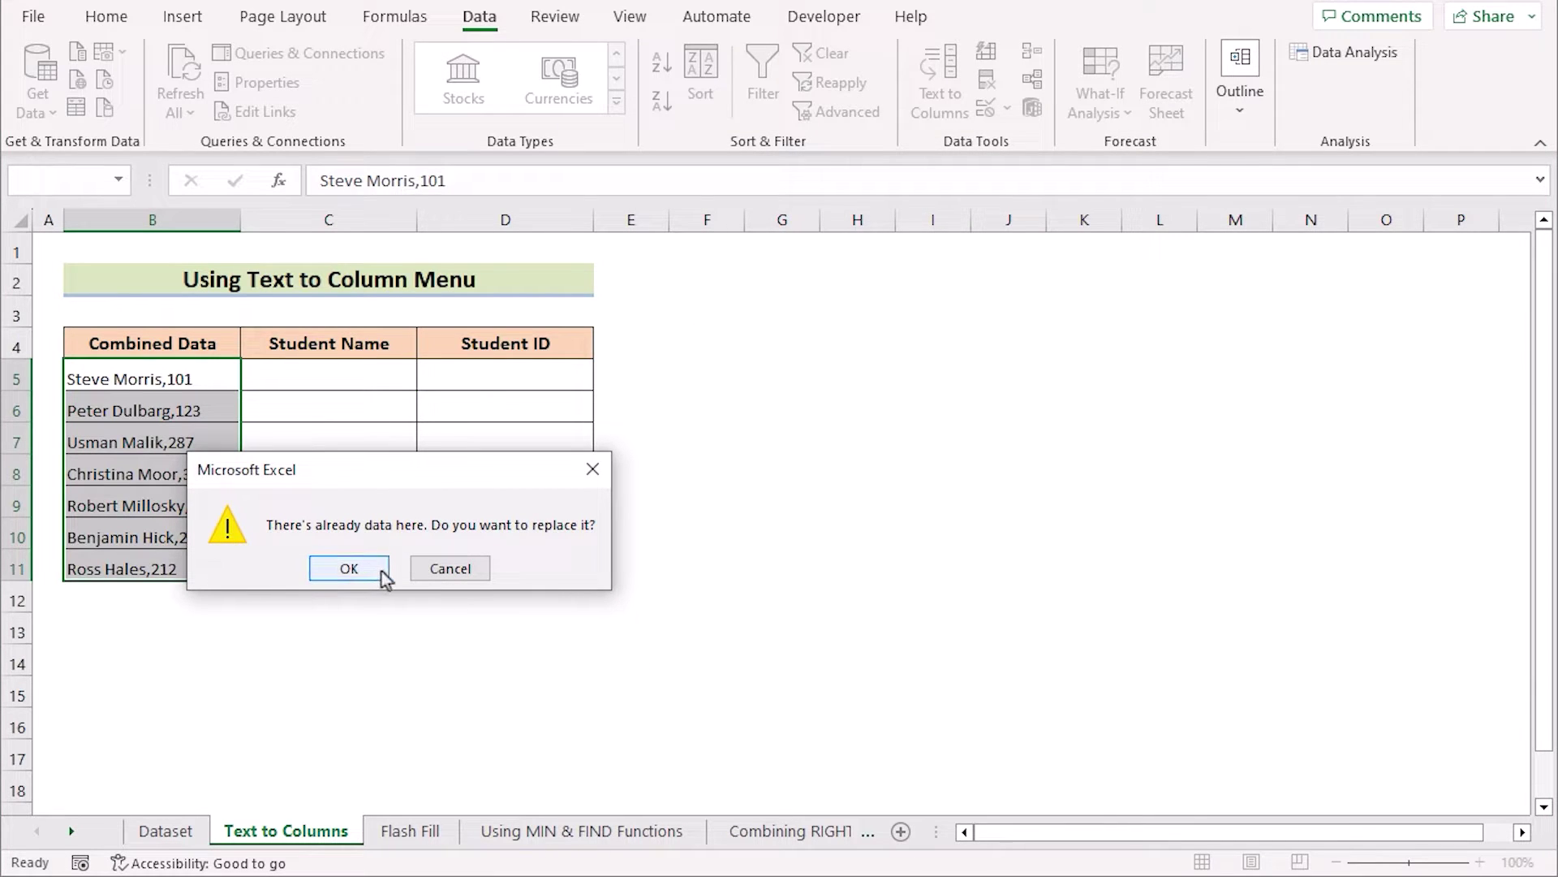
click(324, 571)
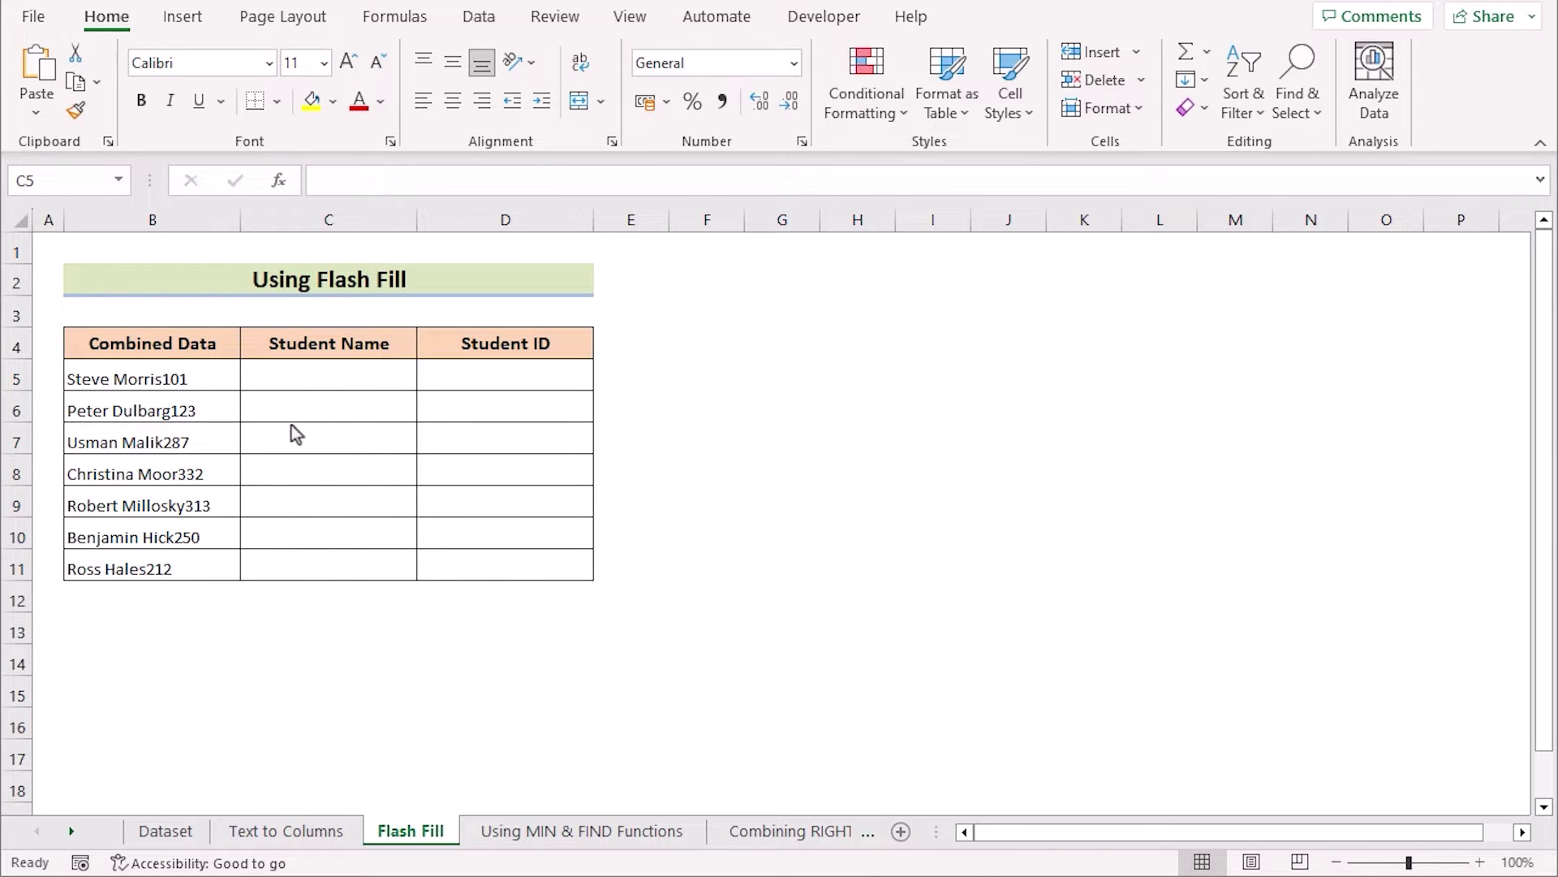
click(311, 367)
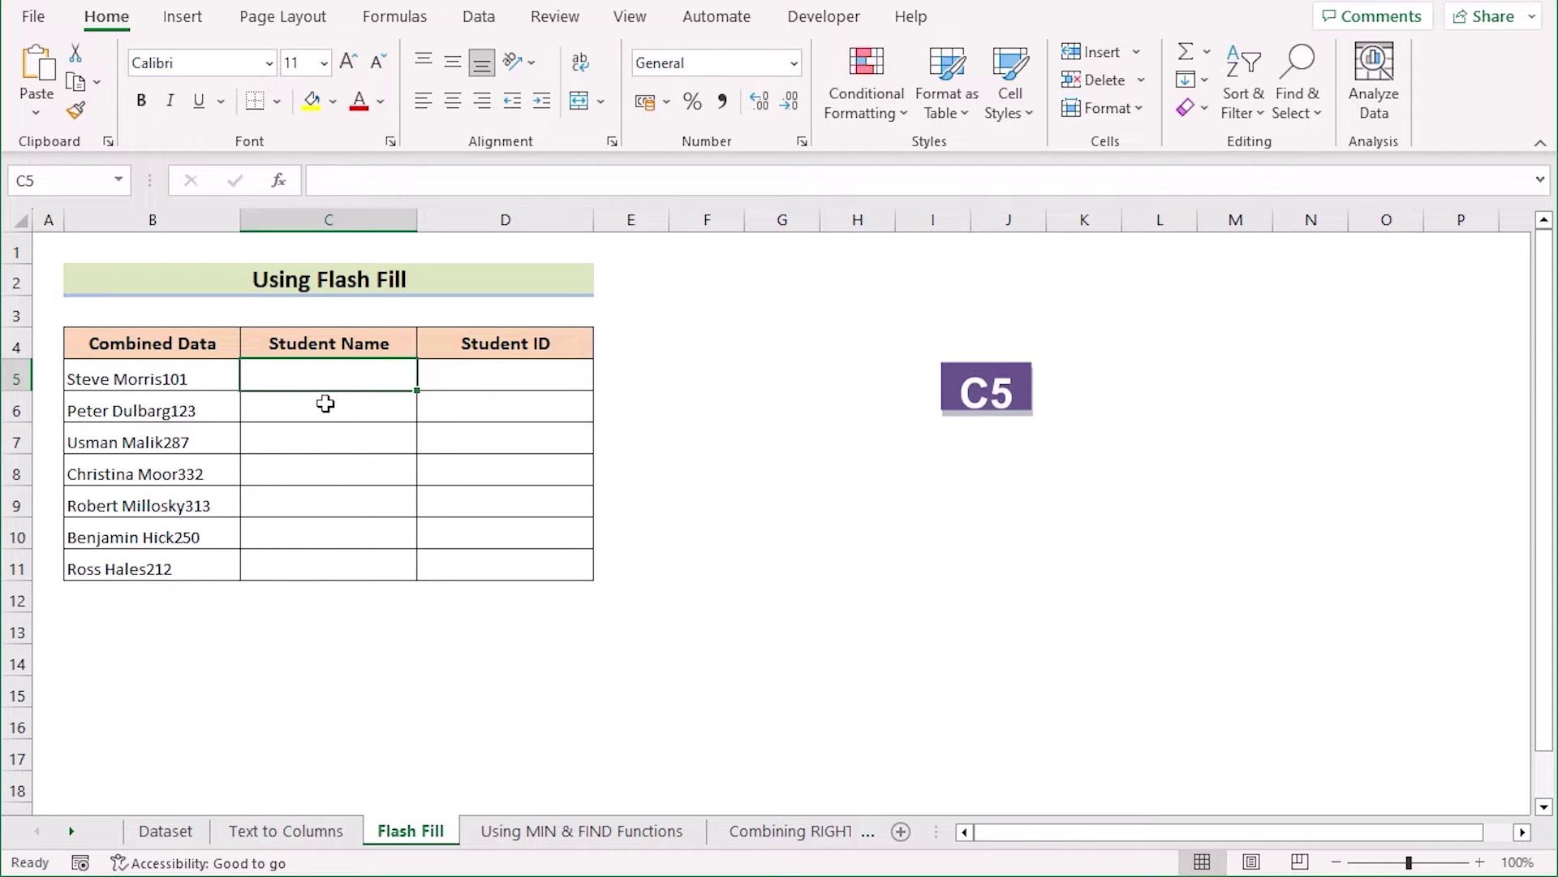
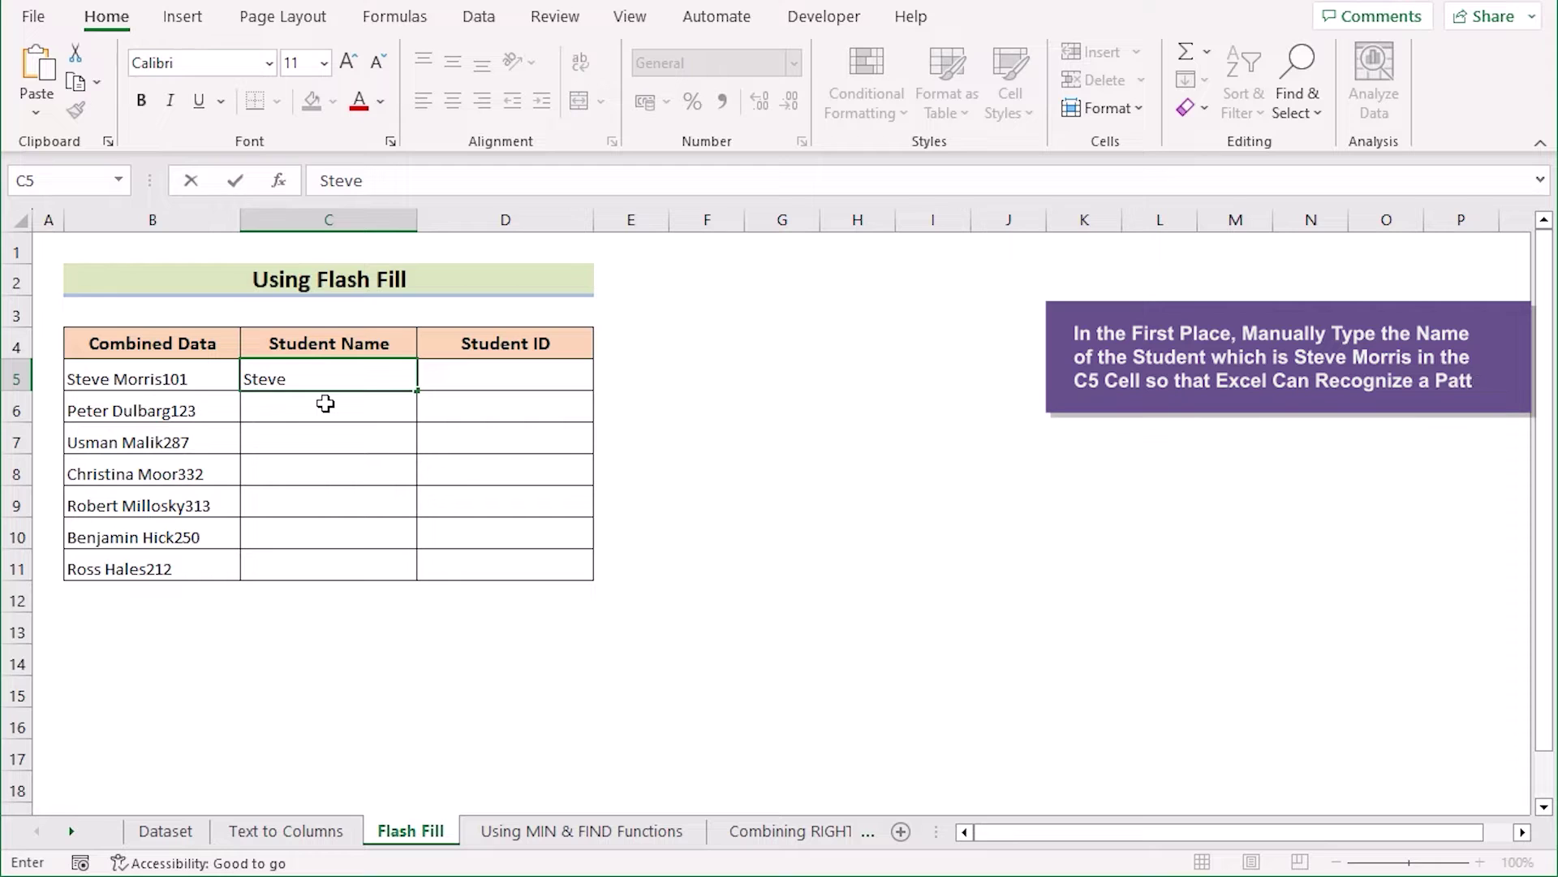
key(Return)
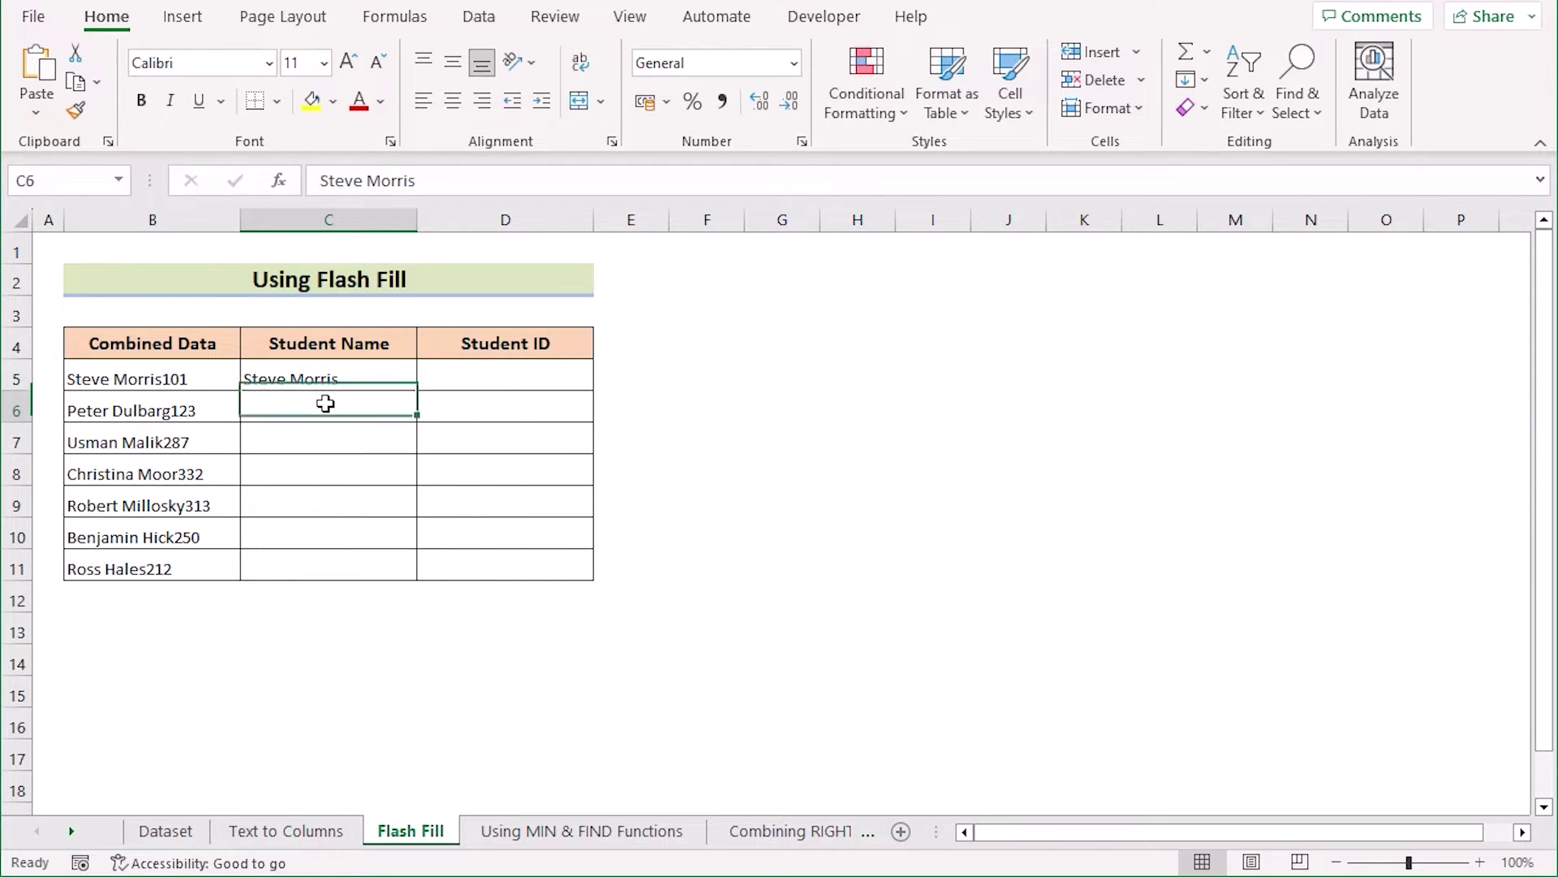
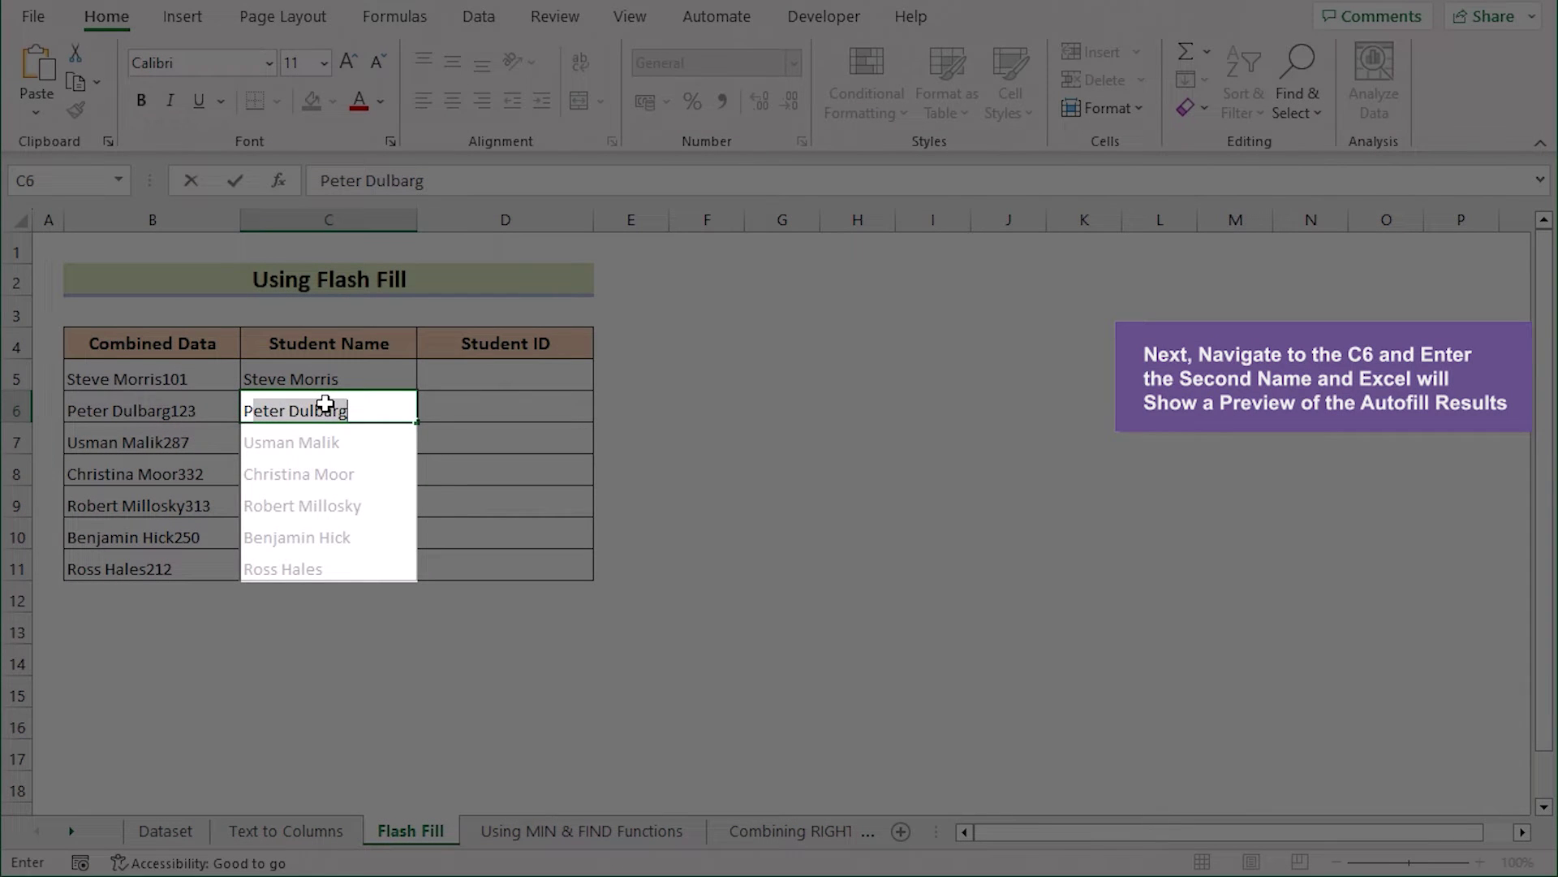
key(Return)
key(Return)
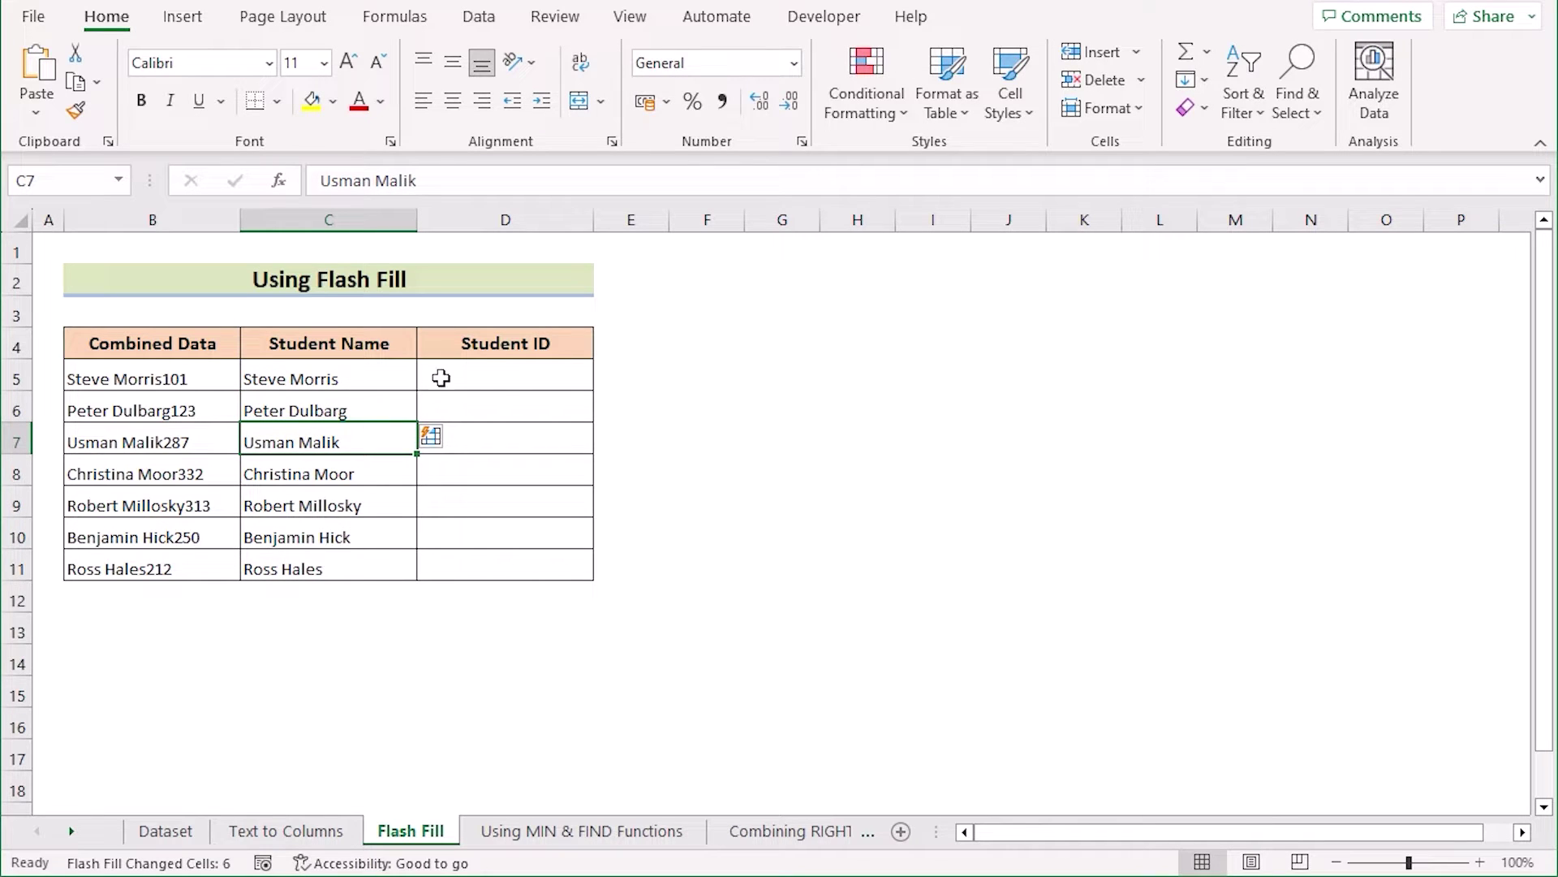
Step: Type IDs 101 and 123 in D5:D6 and accept the suggested Student IDs
click(504, 377)
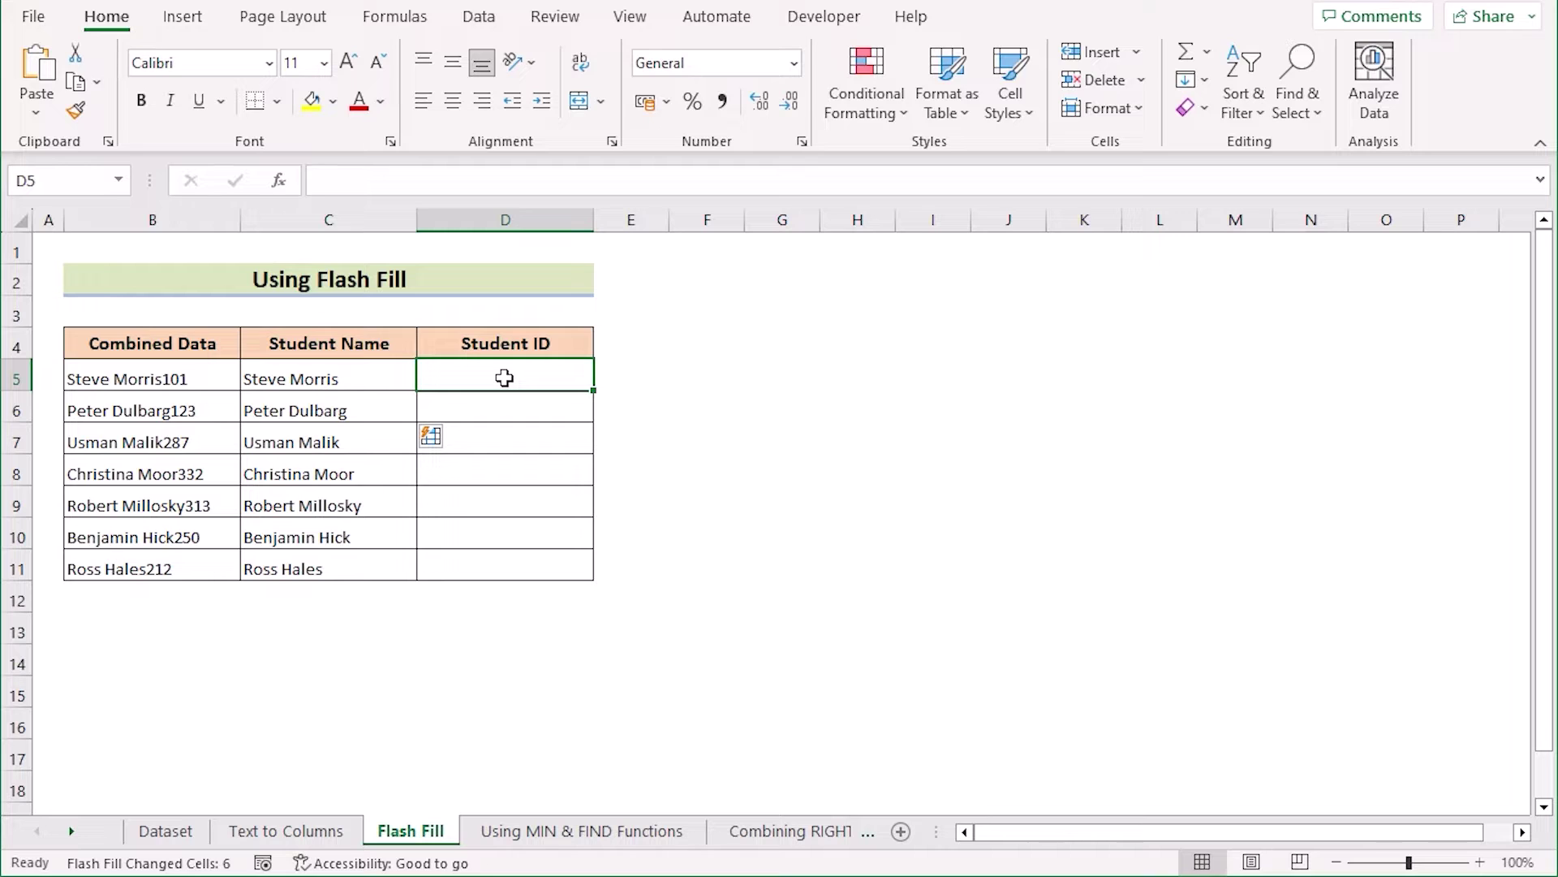
text(101)
key(Return)
text(123)
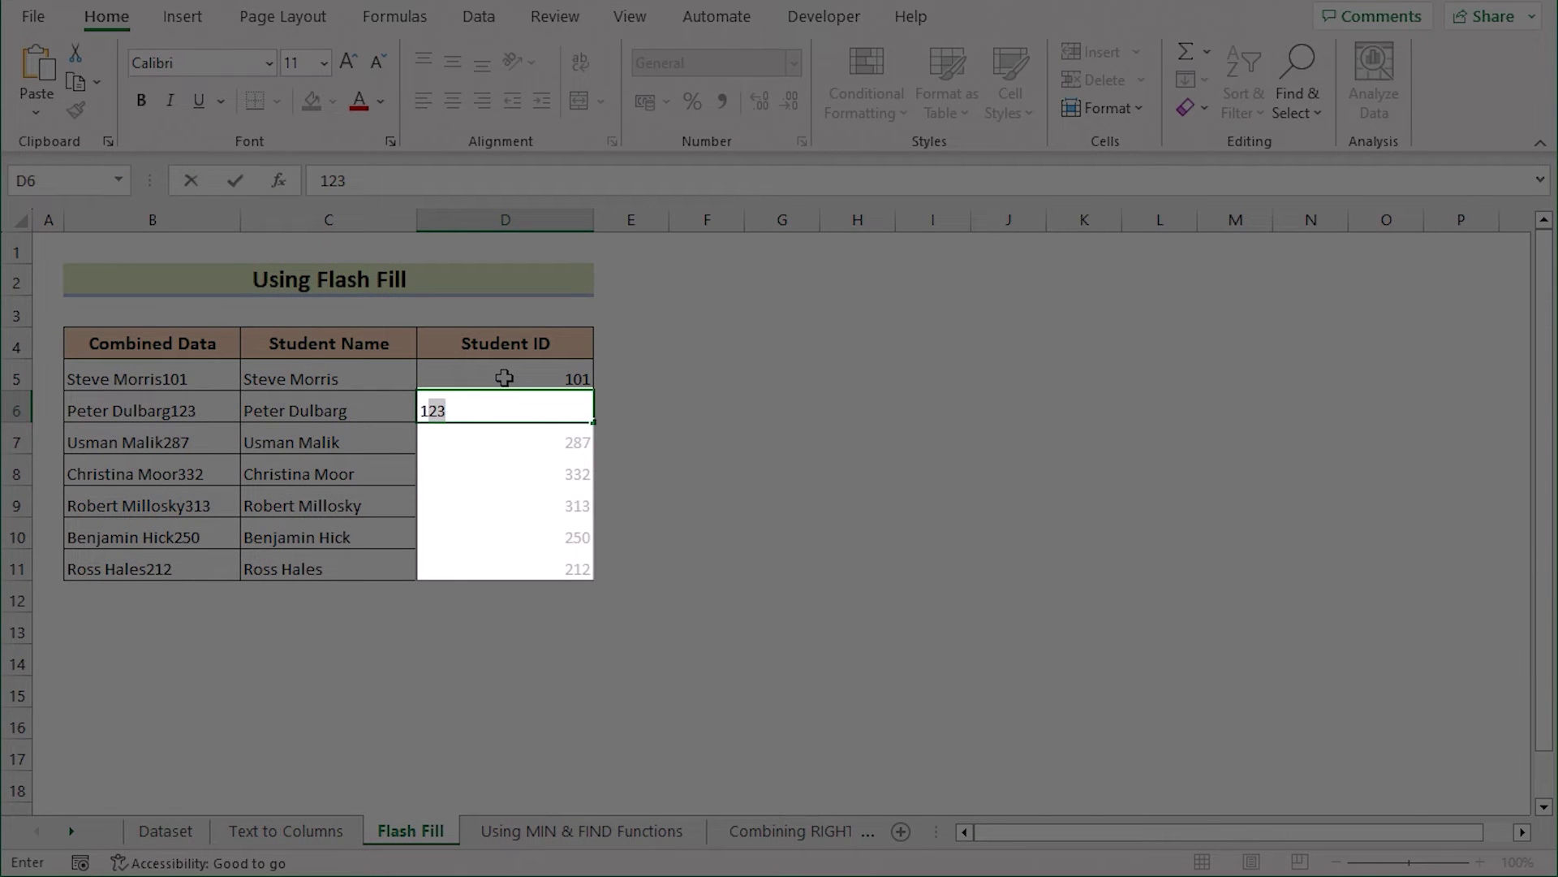
key(Return)
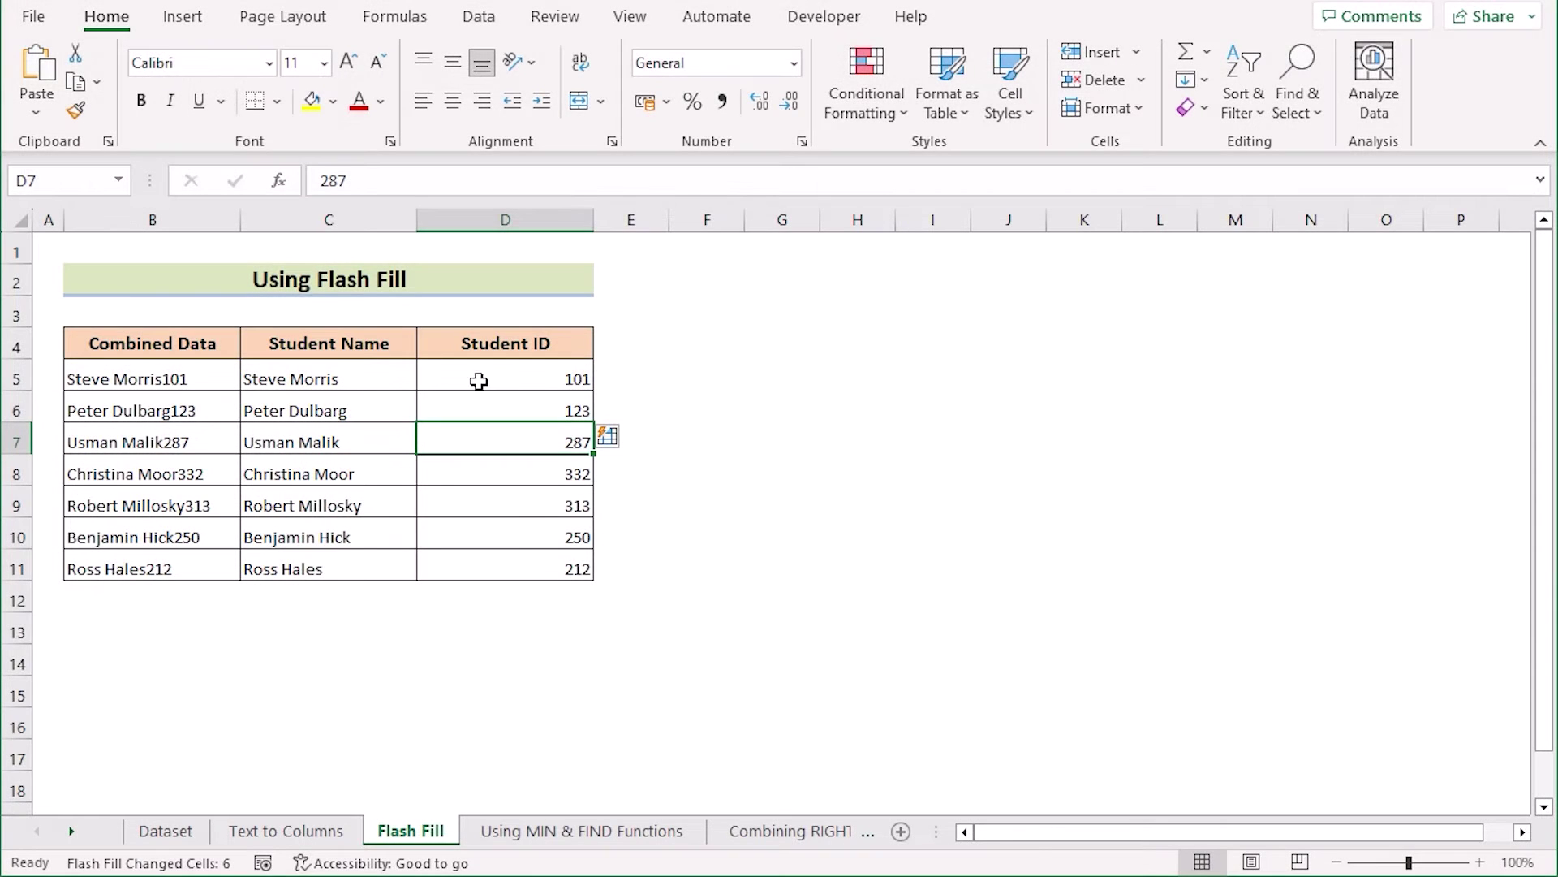
Step: Clear all Student IDs in D5:D11 and select the names in C6:C11
click(349, 411)
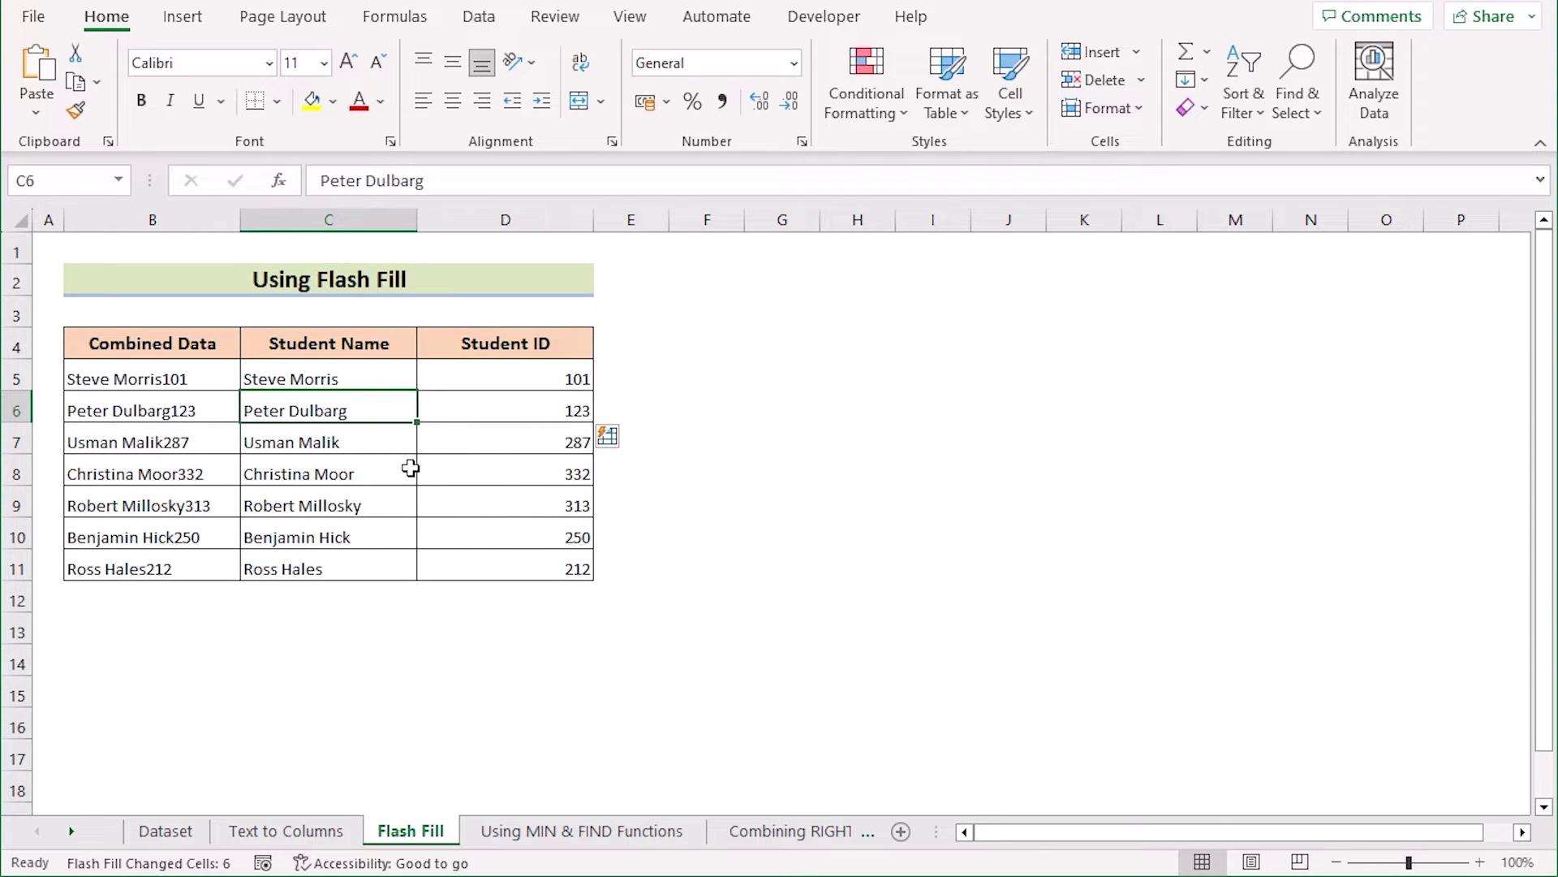
shift+click(508, 560)
click(528, 374)
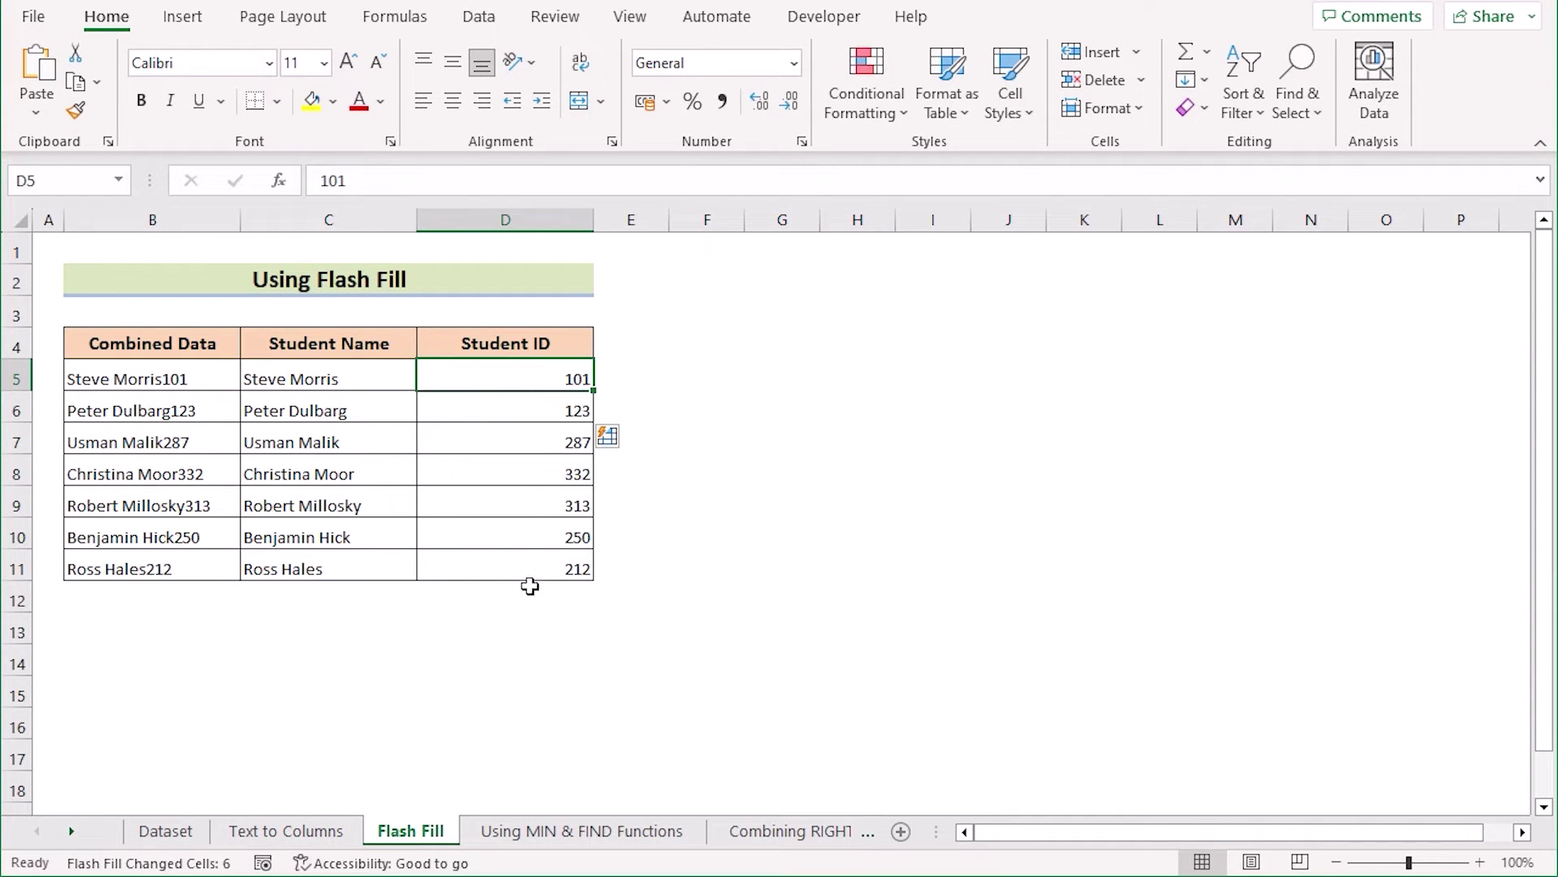
shift+click(528, 560)
key(Delete)
drag(353, 405, 372, 577)
key(Delete)
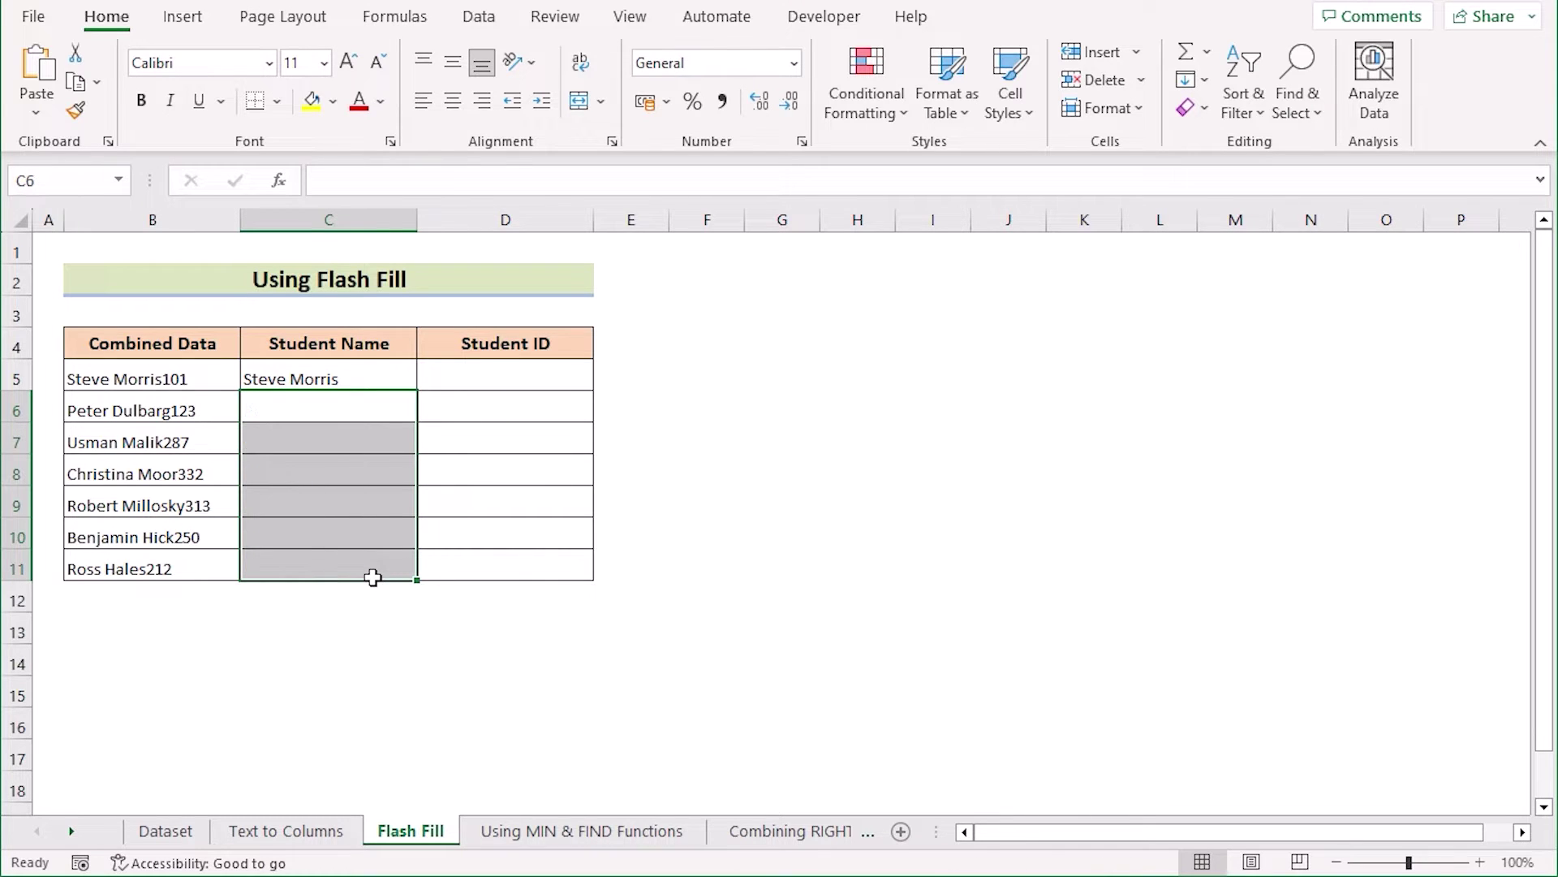
click(360, 375)
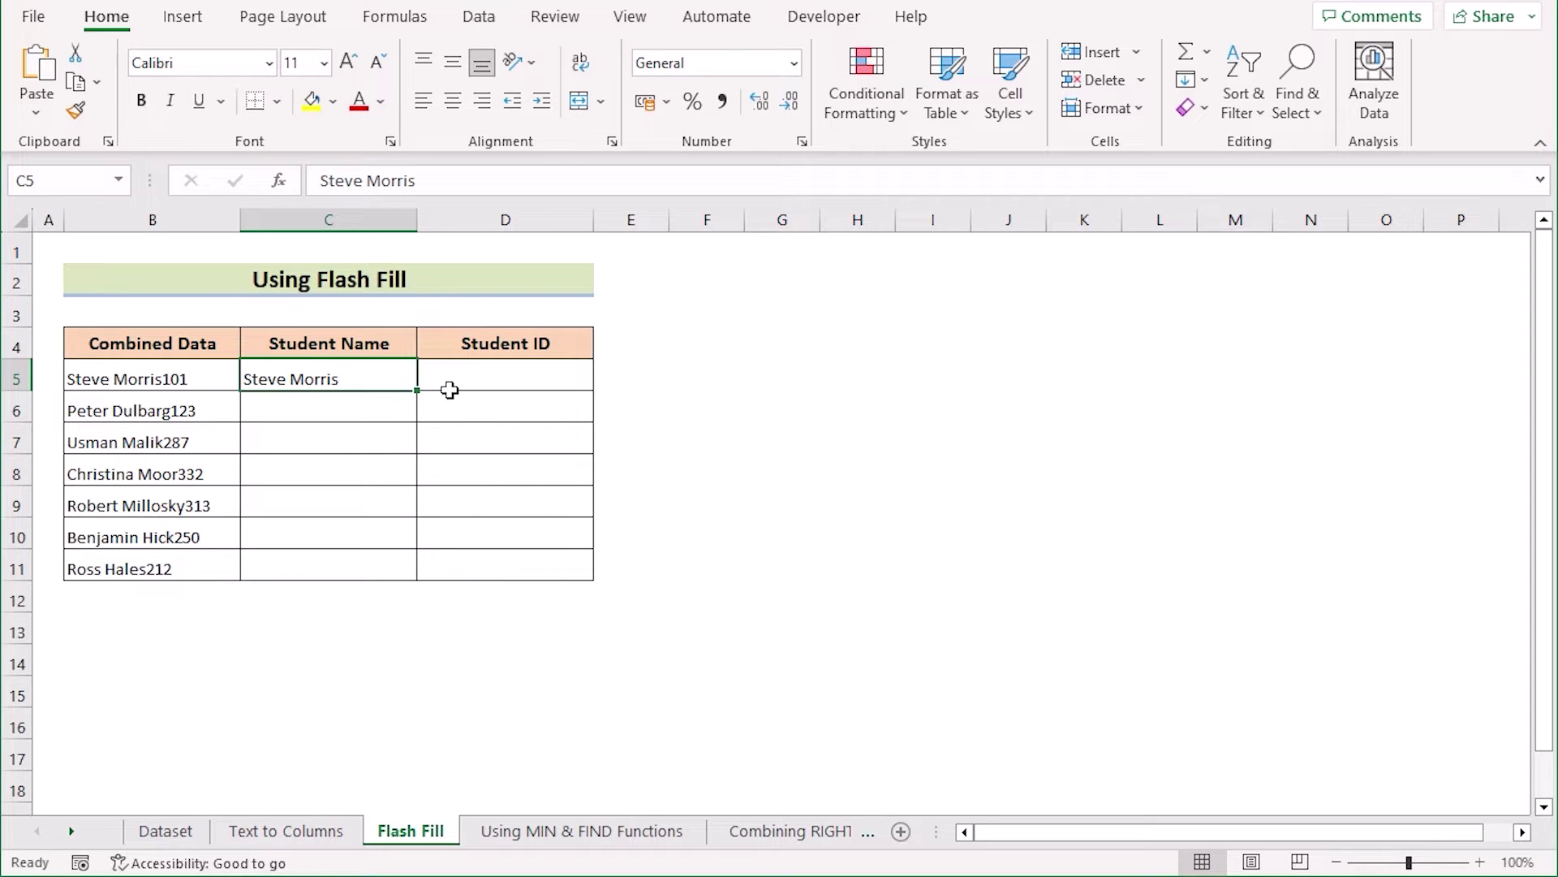
click(477, 18)
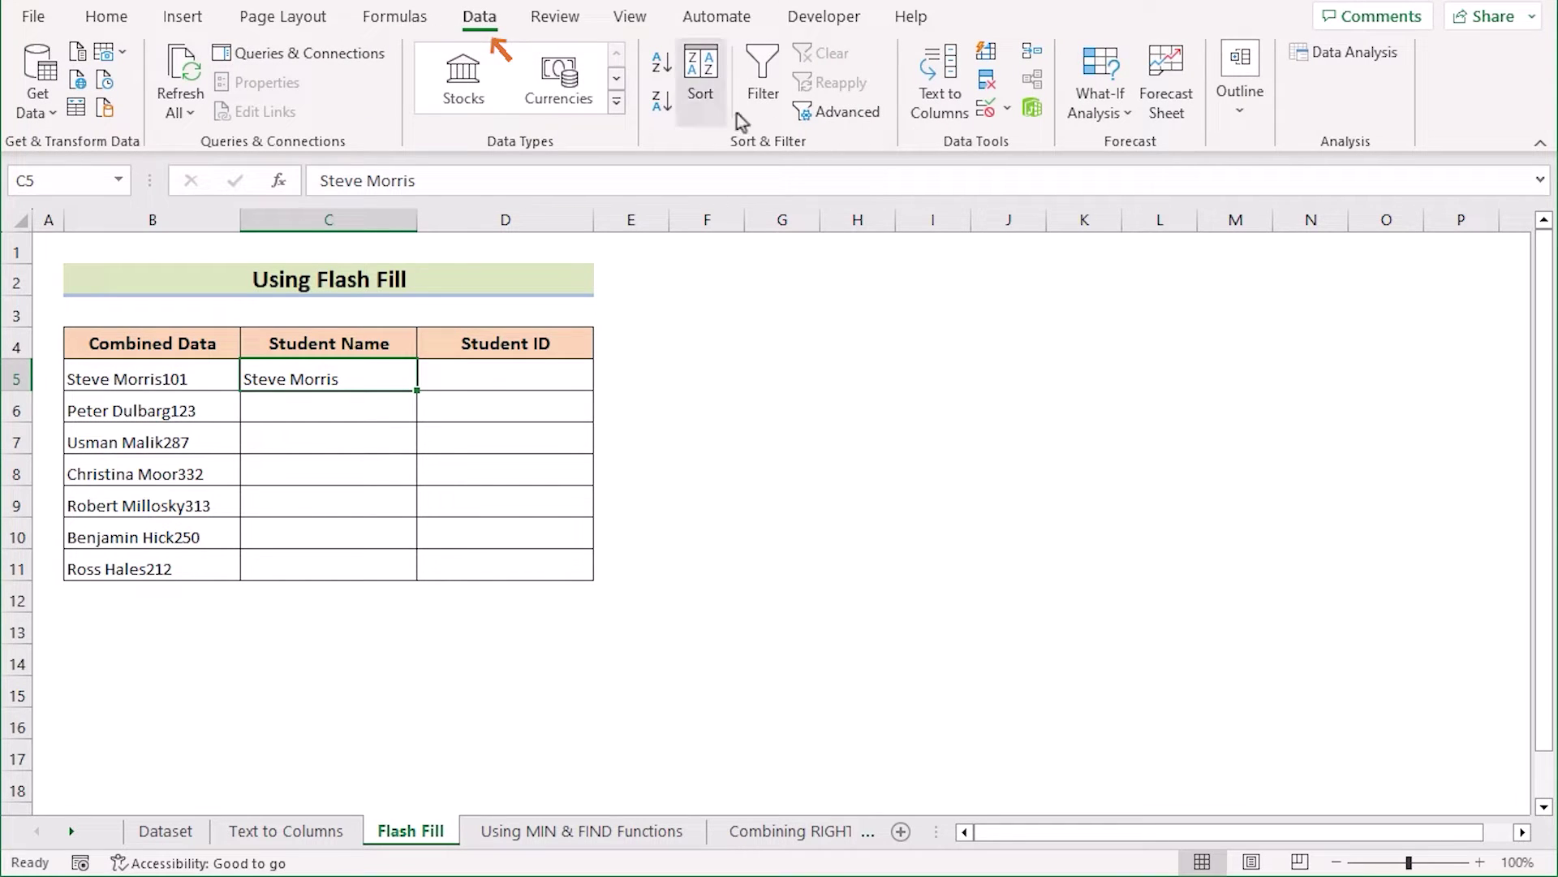
click(996, 53)
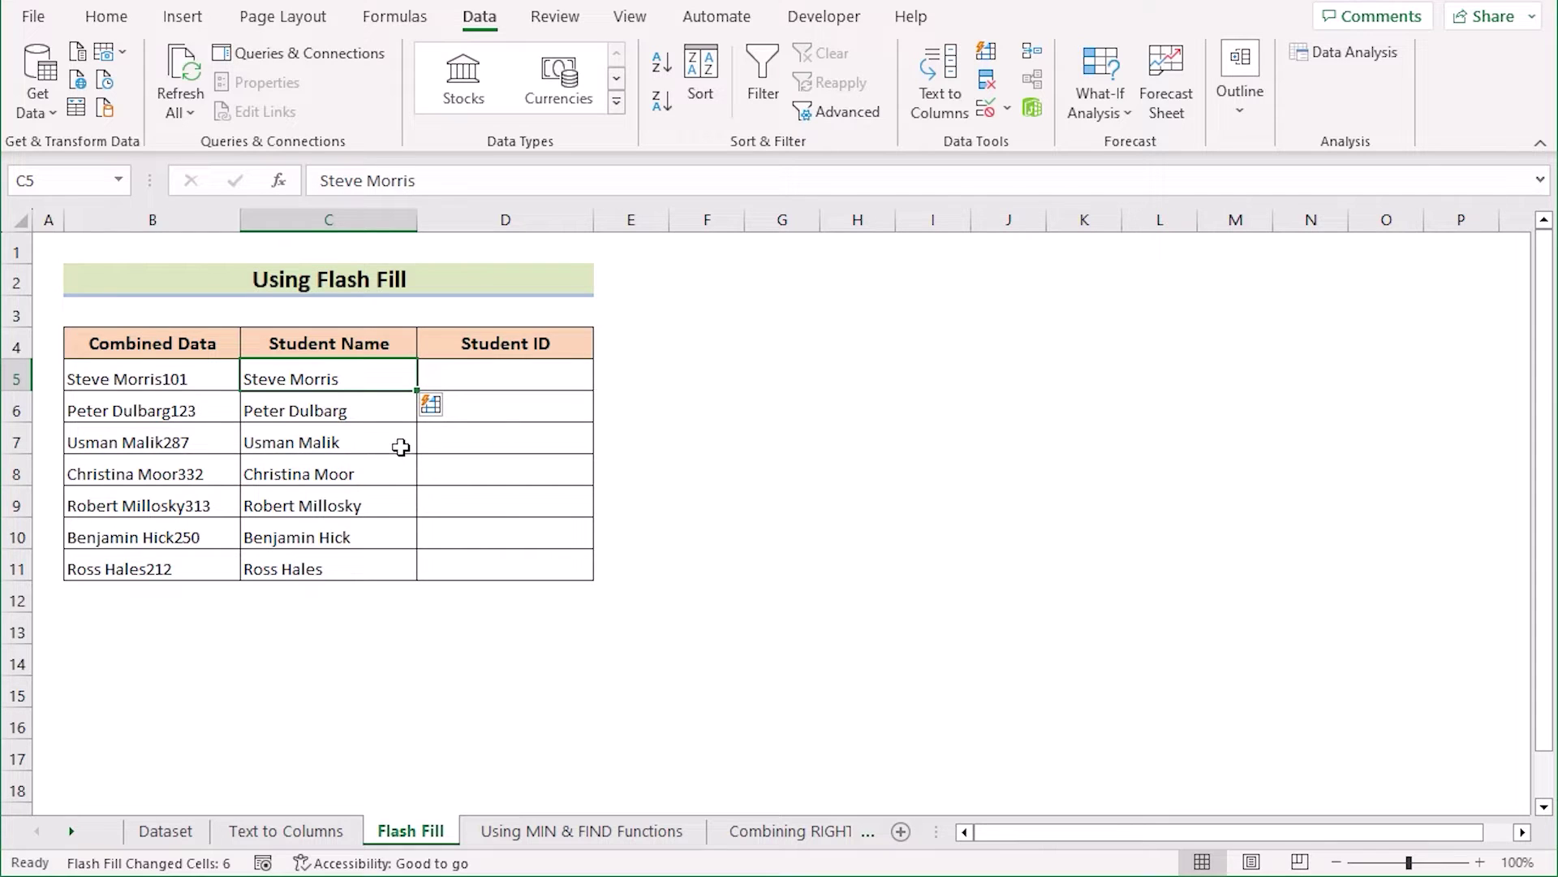
key(Right)
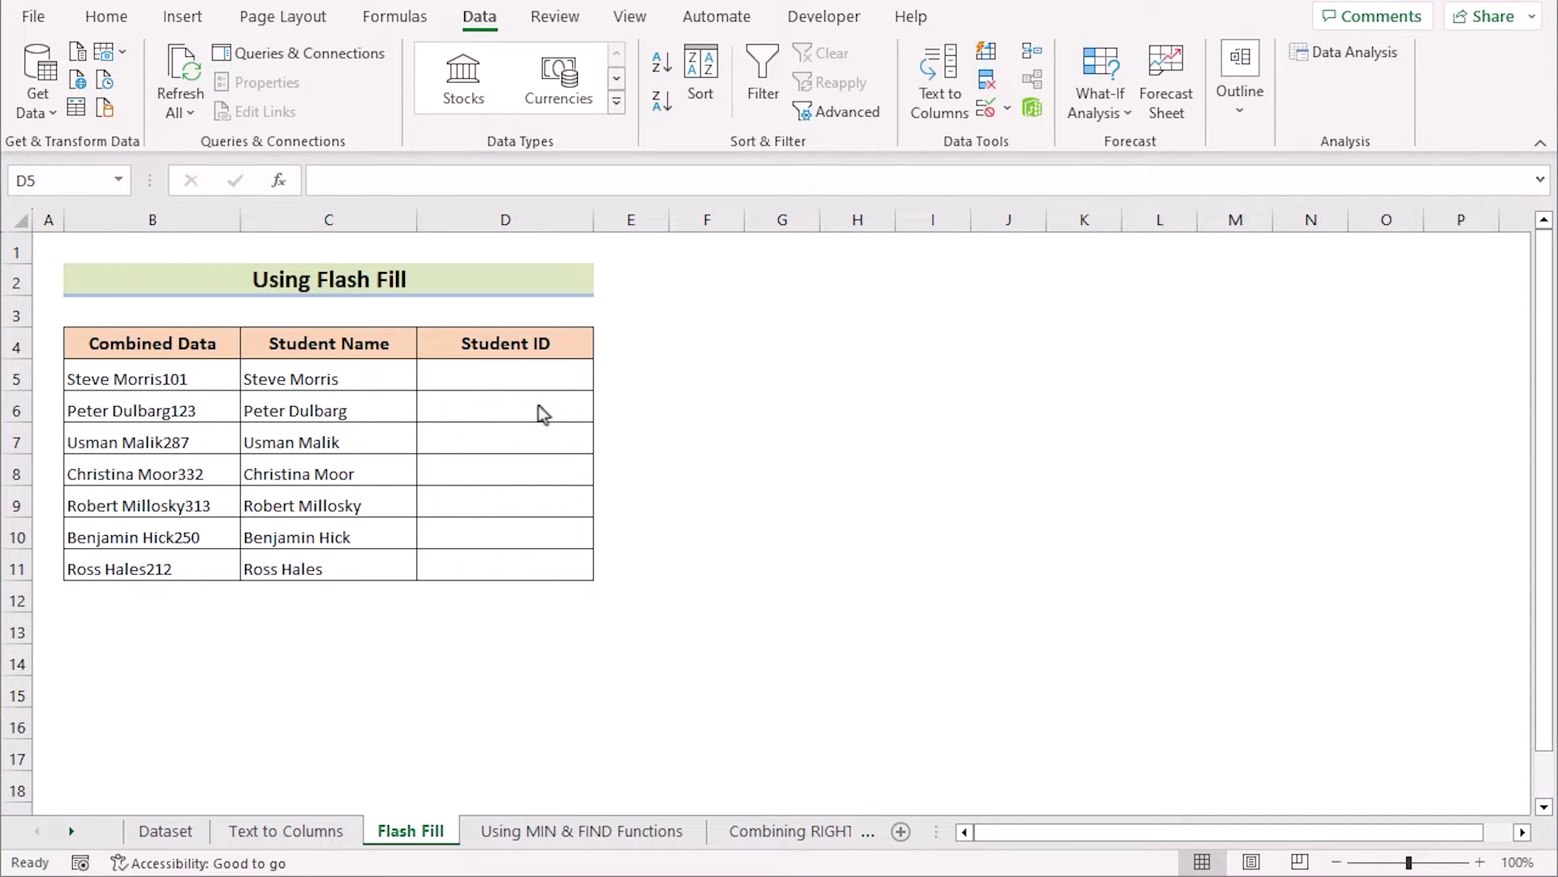
Step: Enter example IDs in D5:D6, fill down to D11, and switch Auto Fill Options to Flash Fill
click(490, 375)
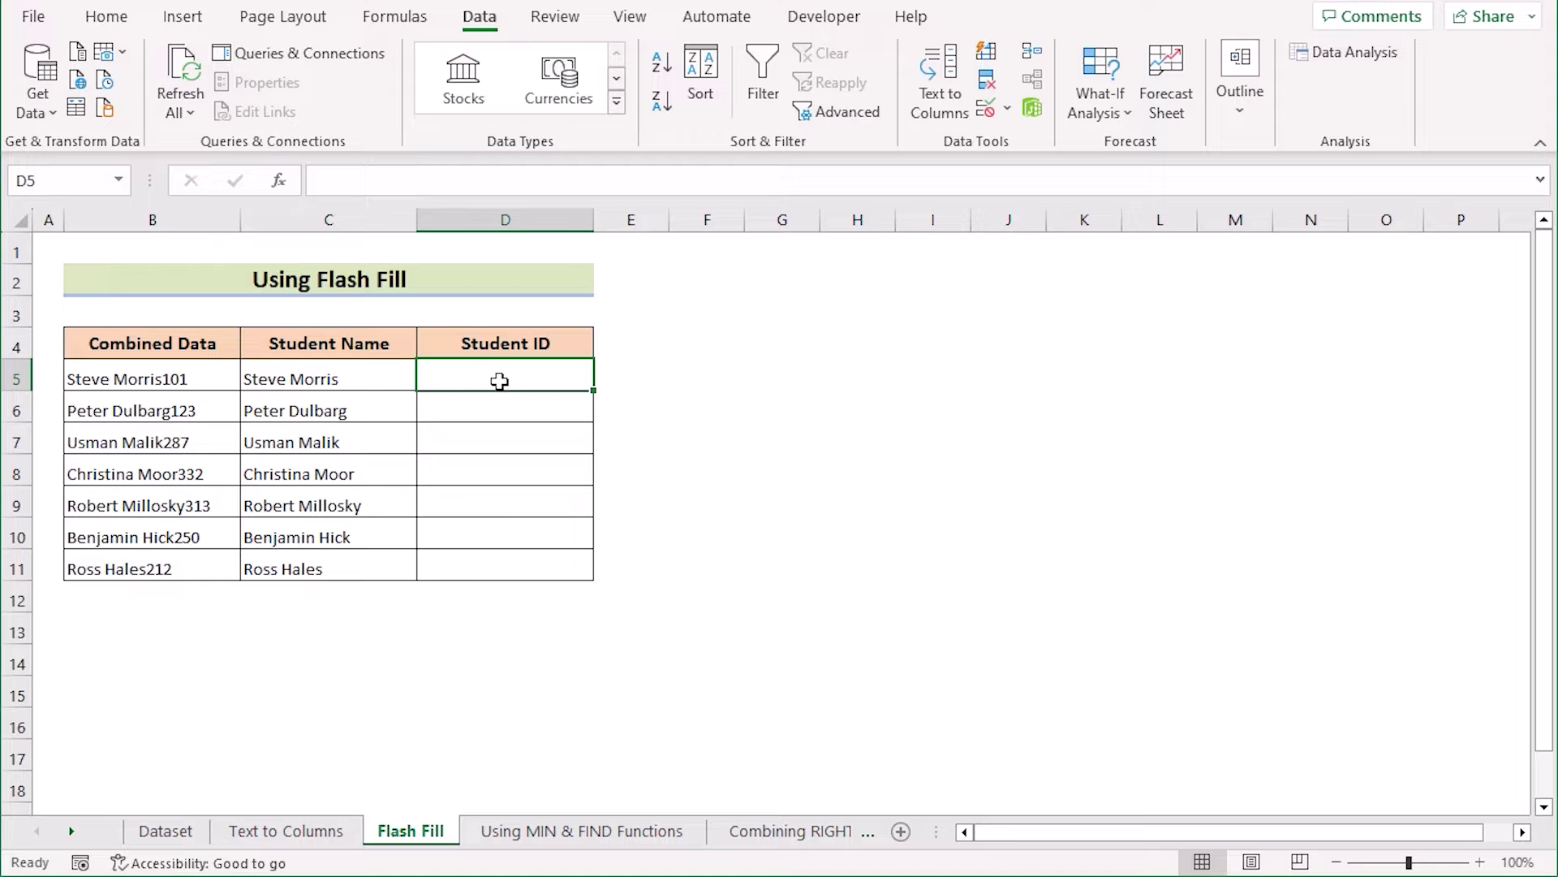
text(101)
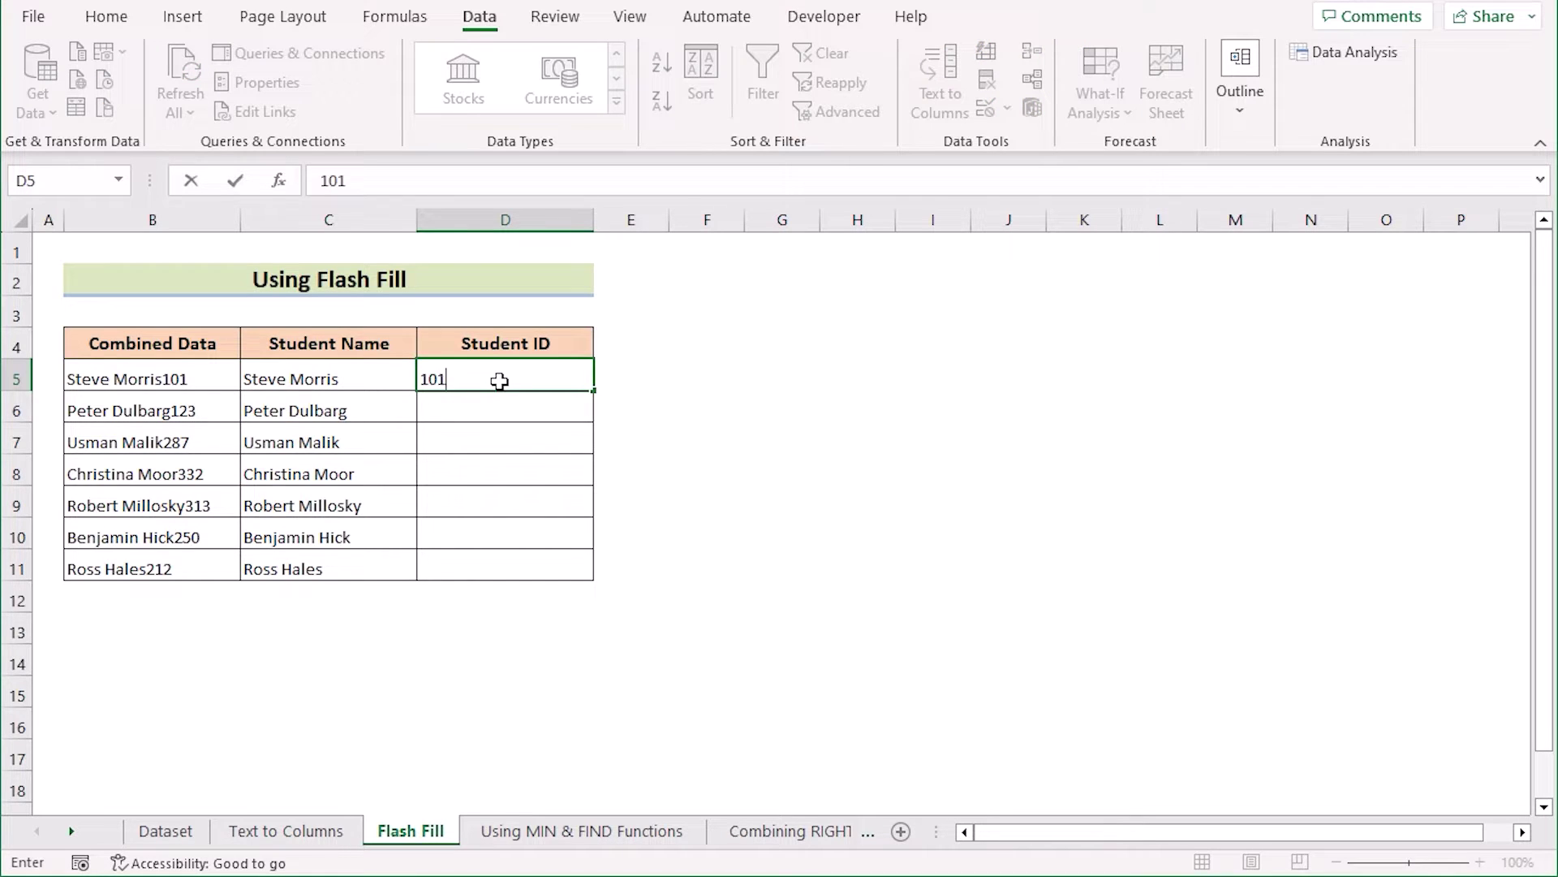
key(Return)
text(123)
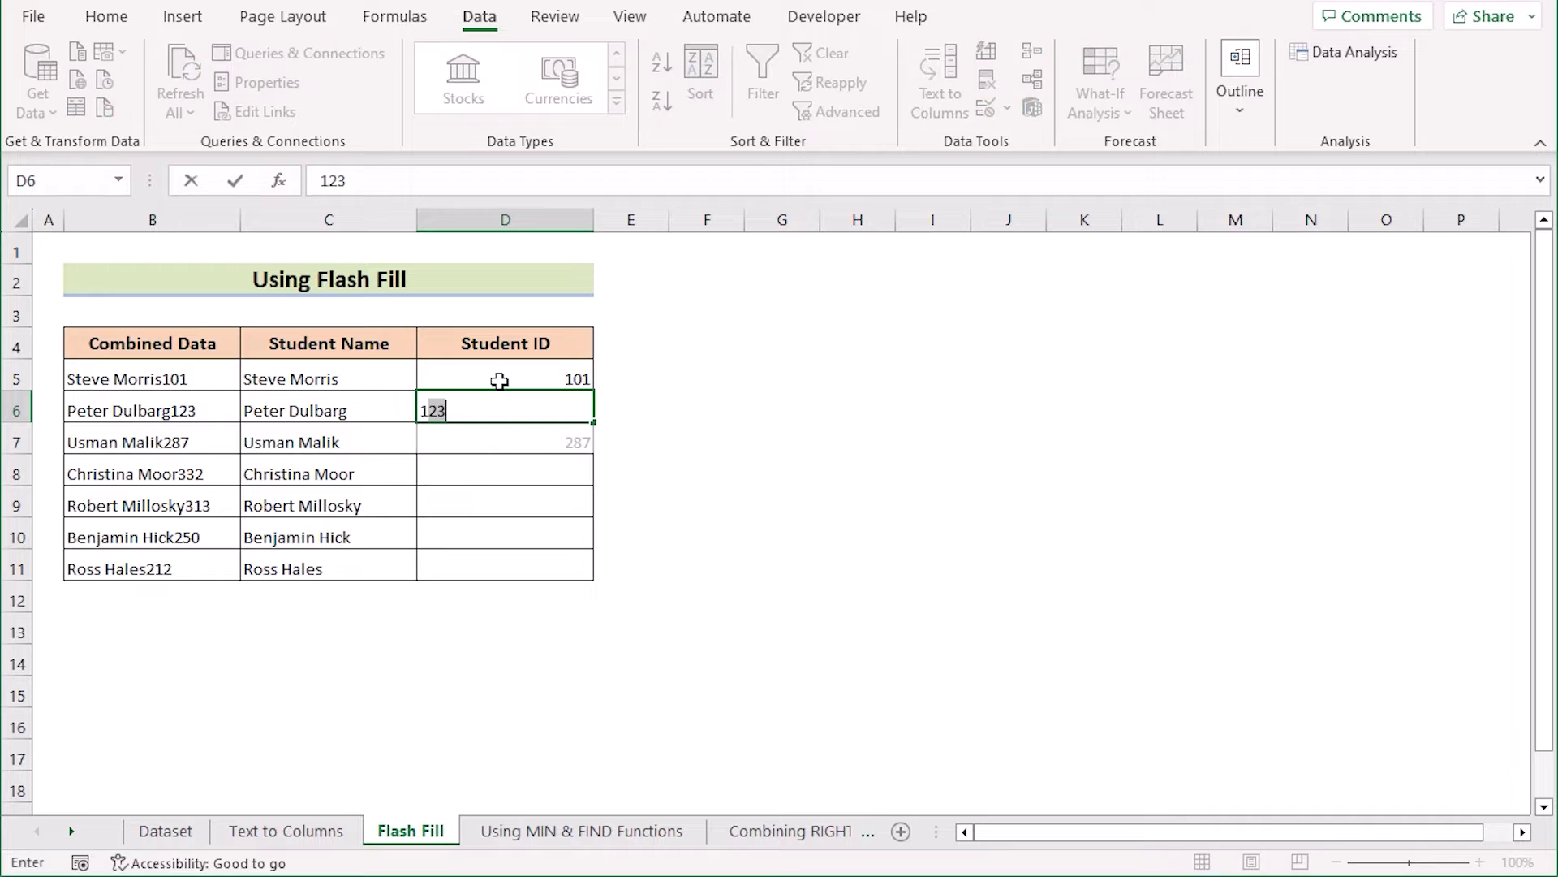
key(Return)
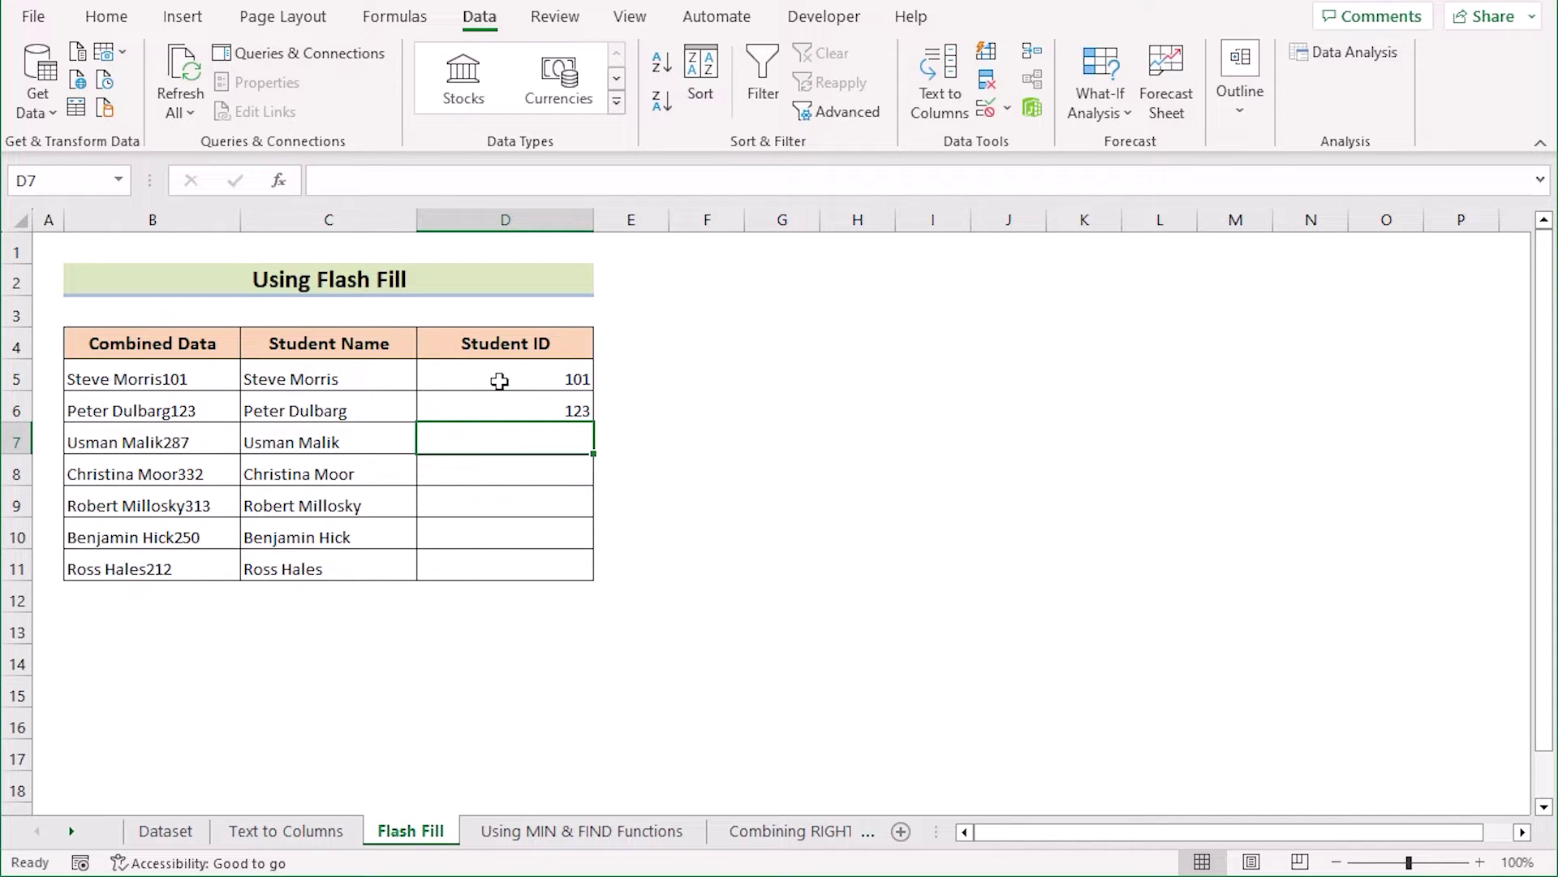
drag(499, 381, 572, 581)
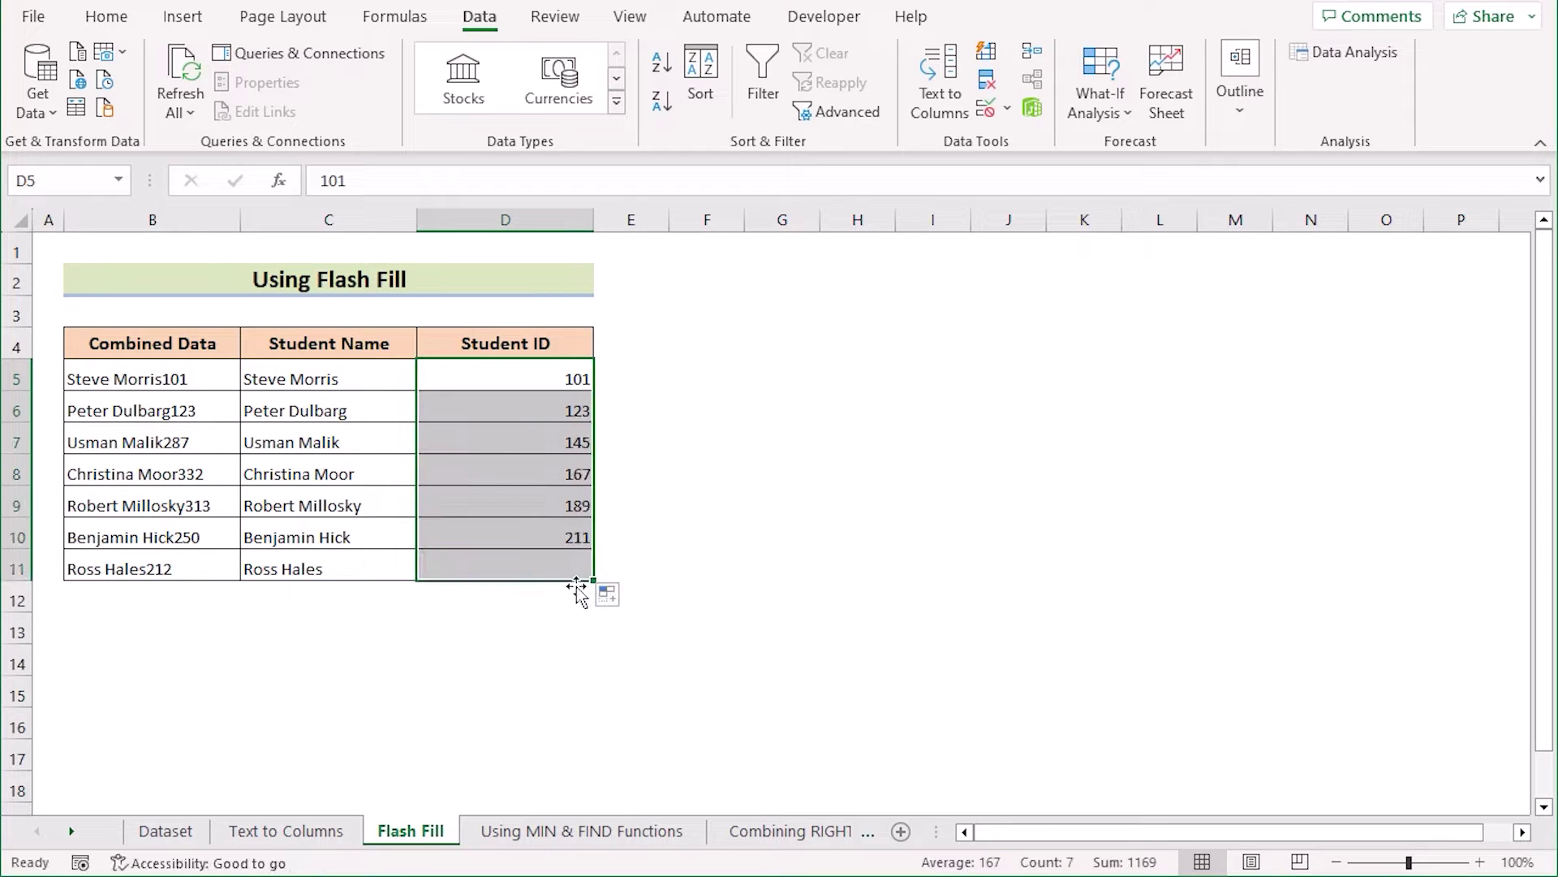
click(629, 599)
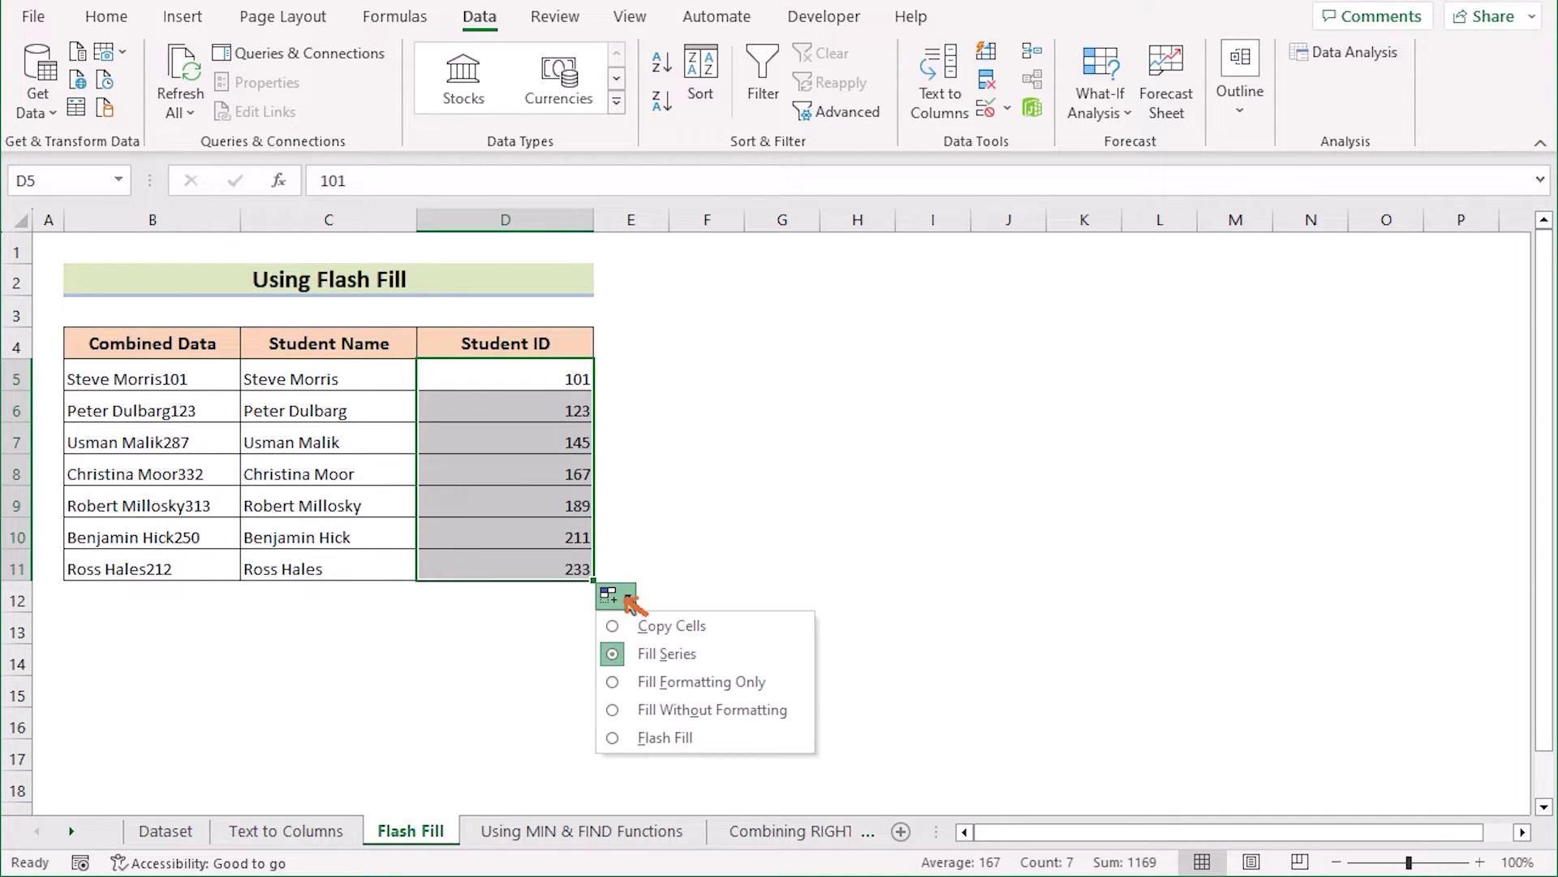
click(706, 733)
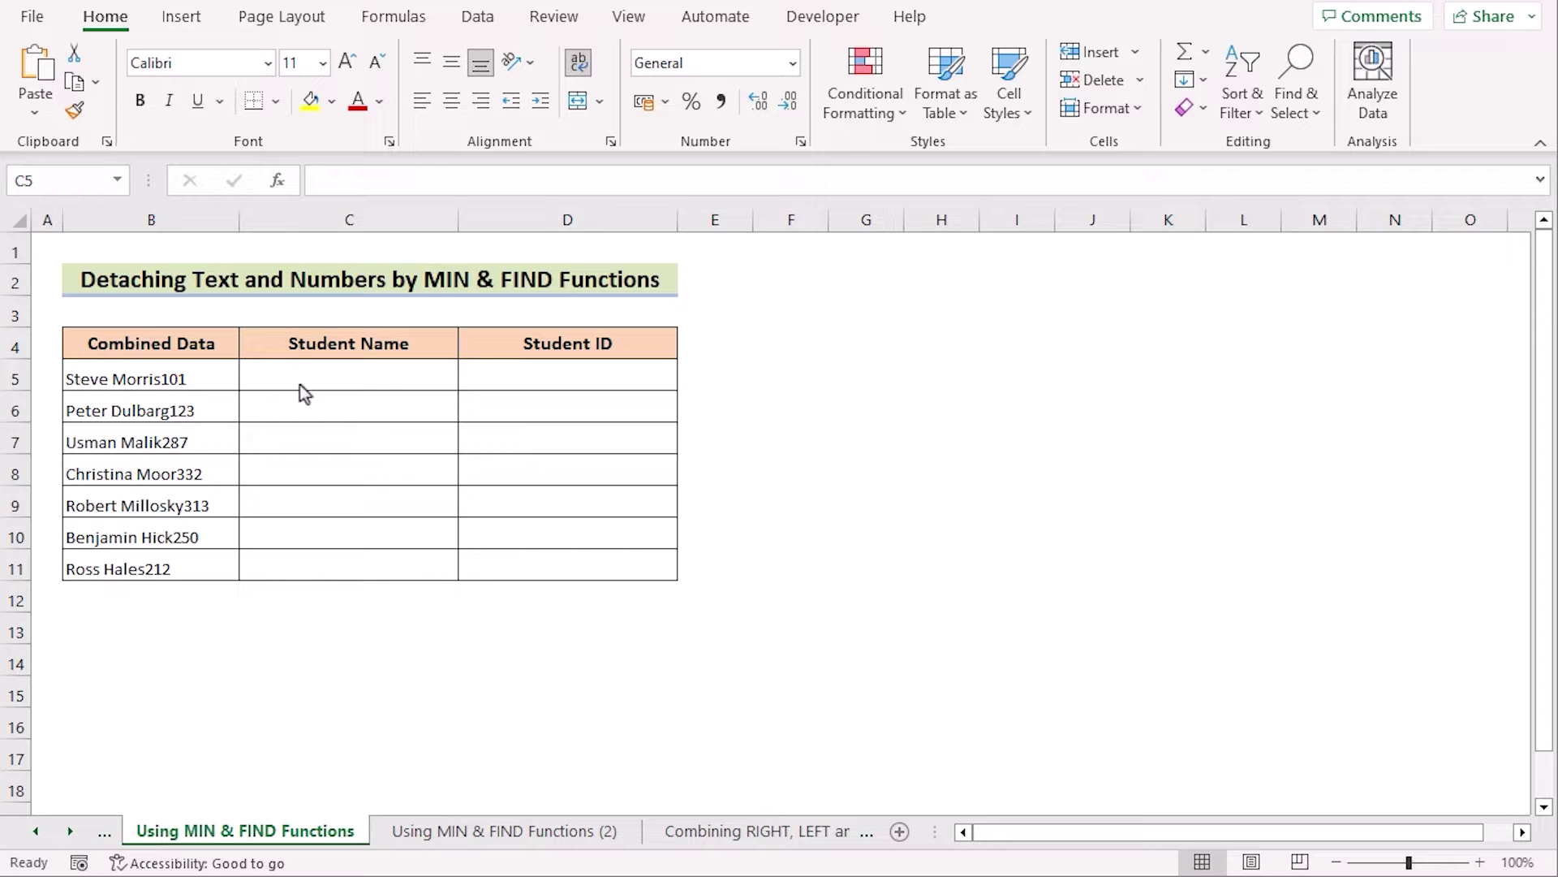
double_click(296, 377)
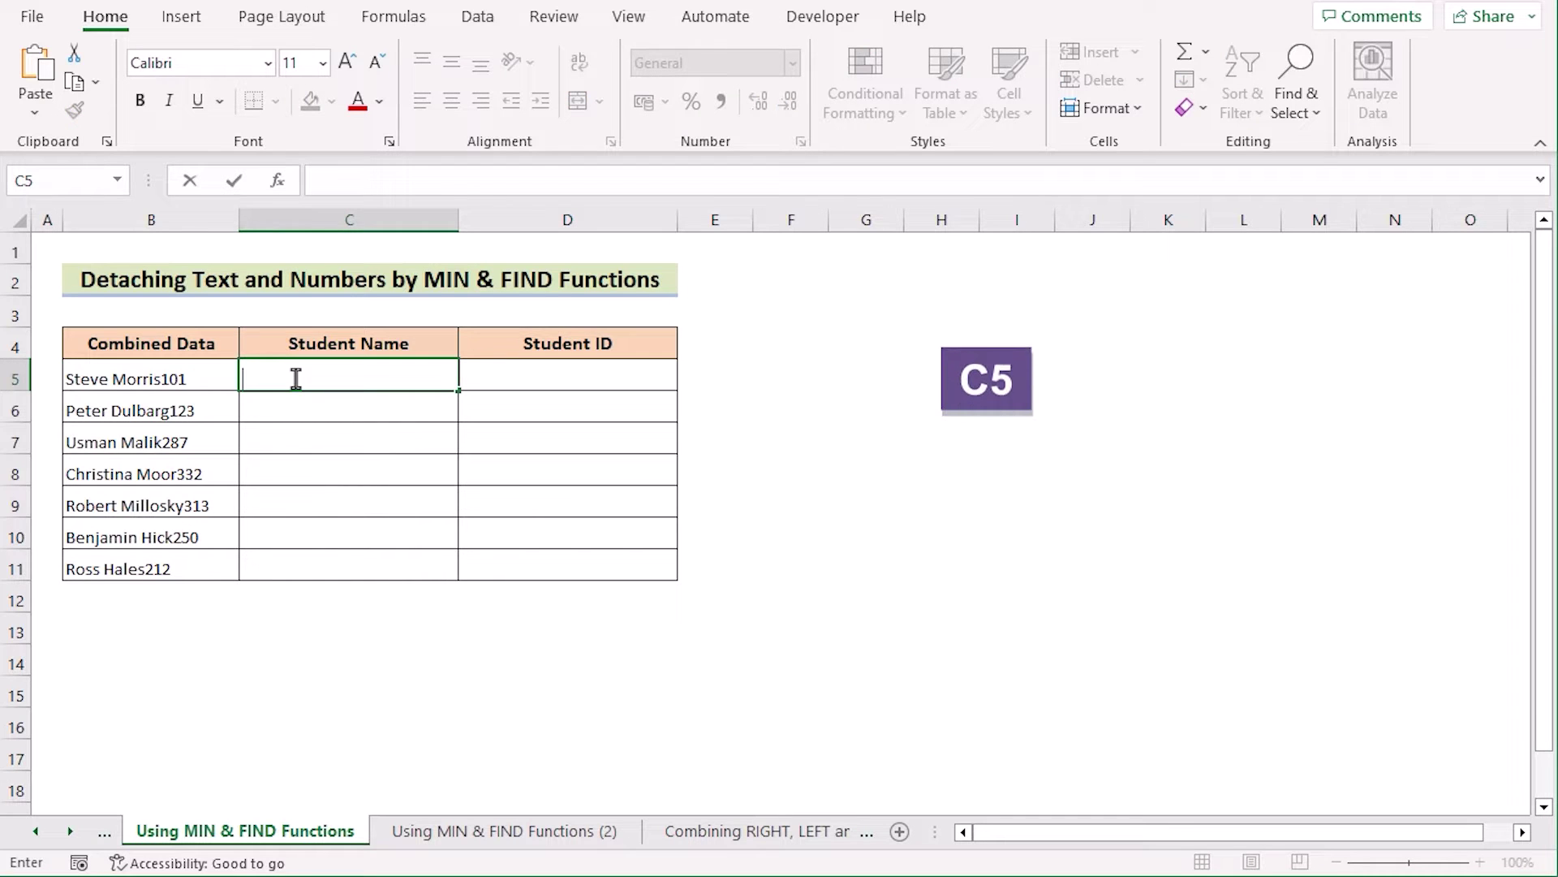
text(=LEFT()
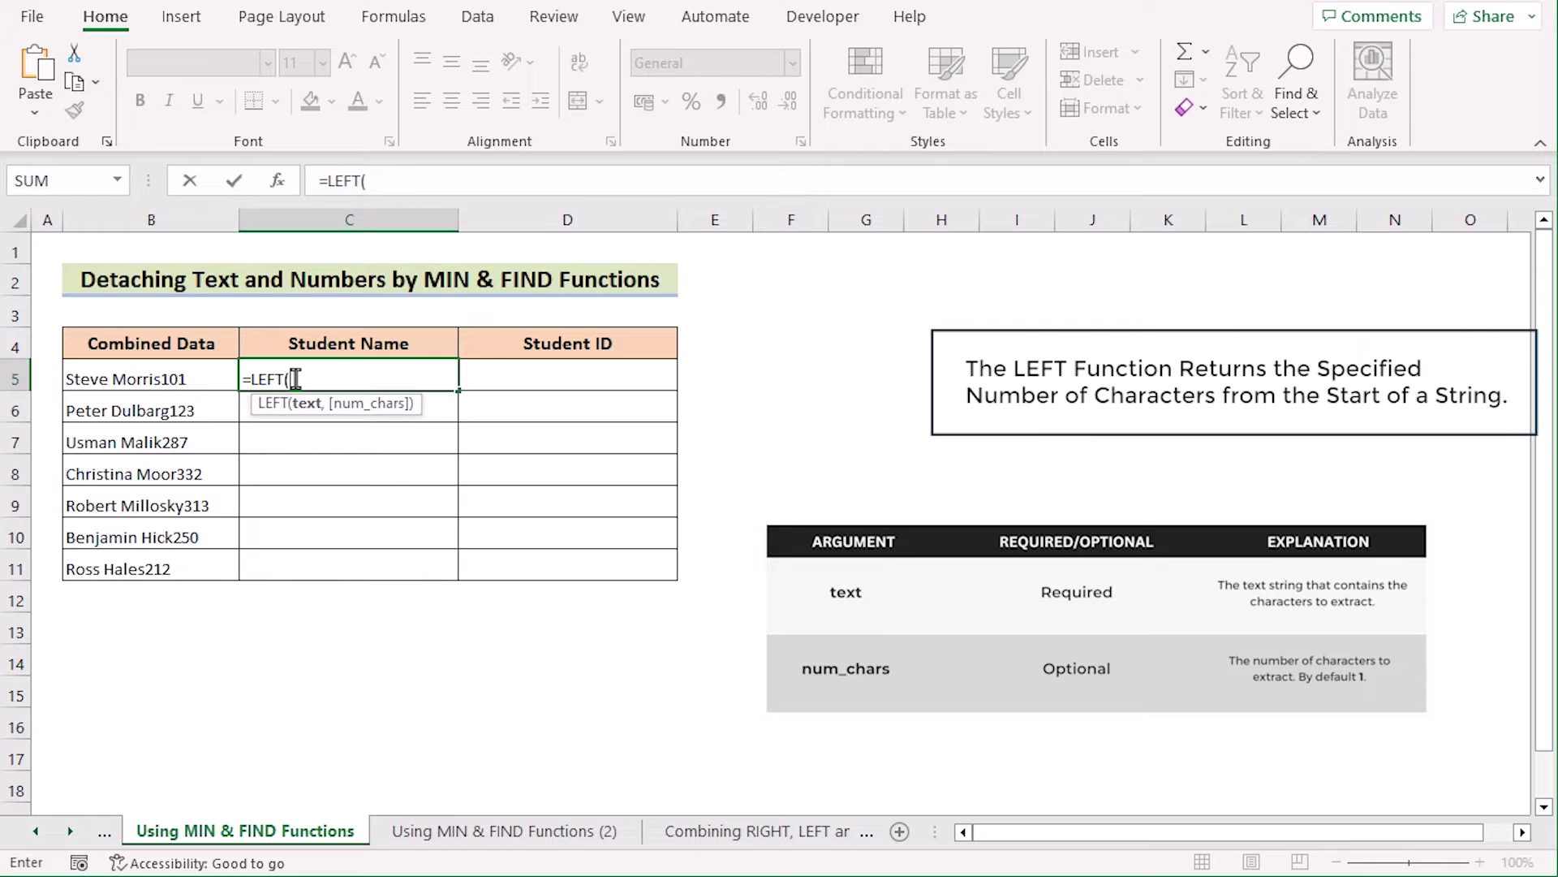
click(202, 377)
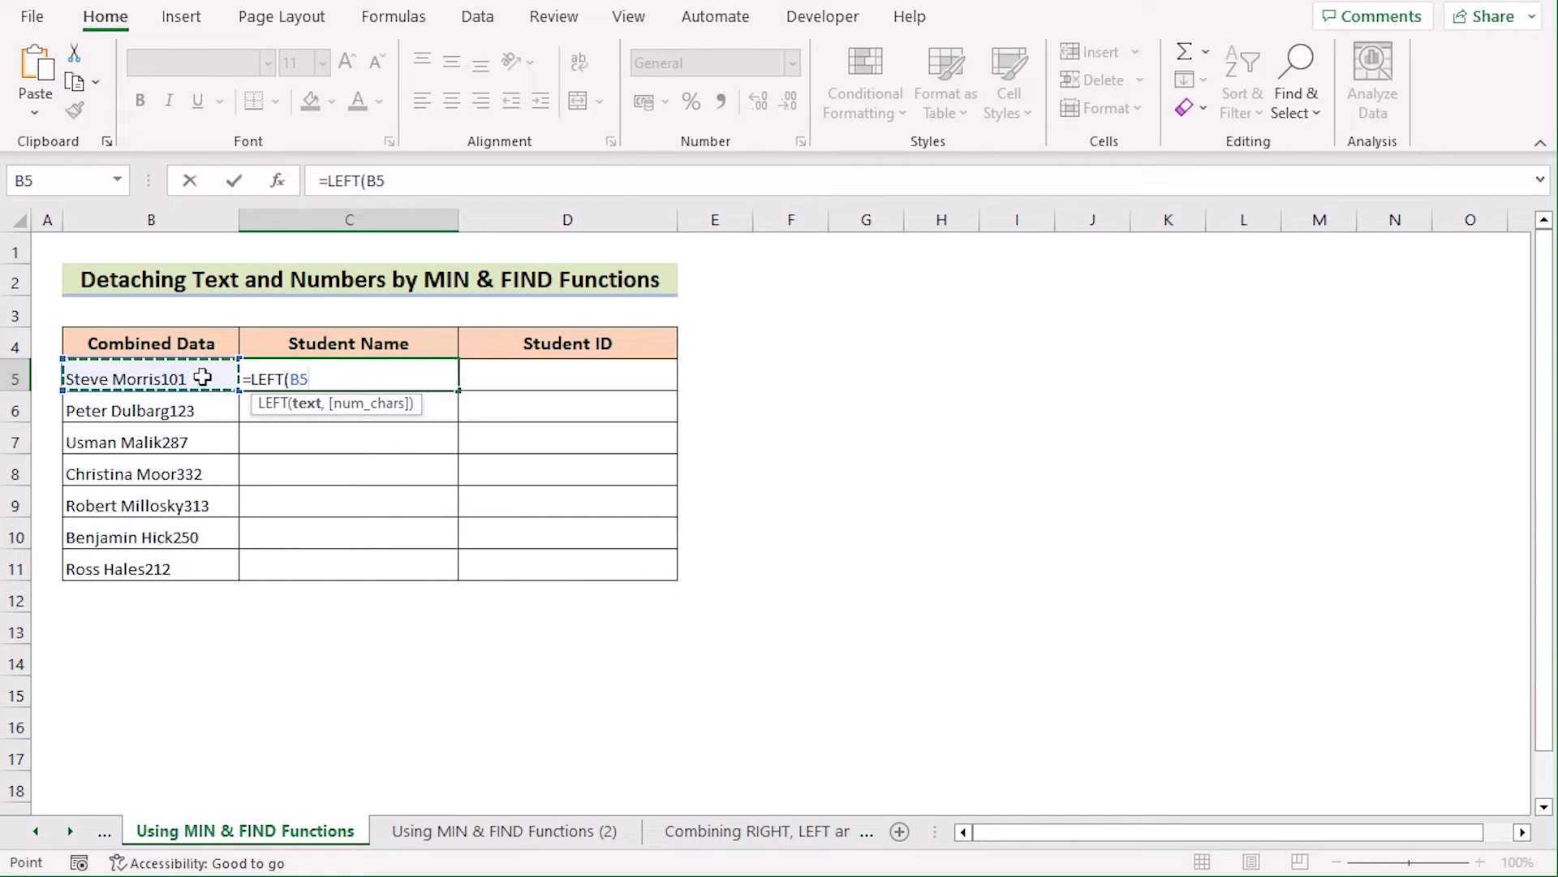
text(,)
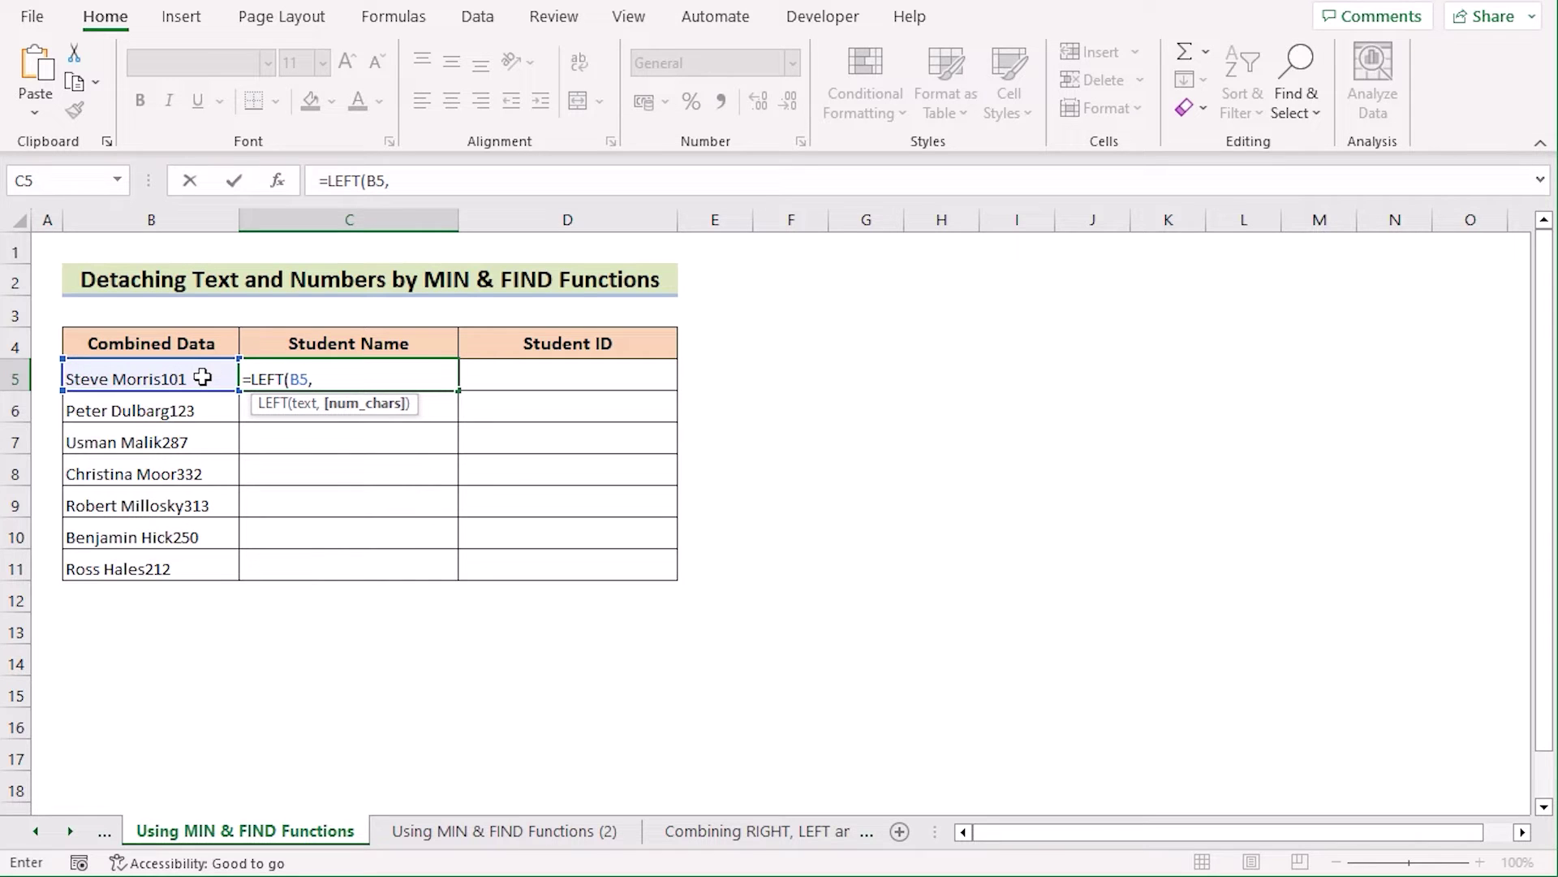
text(MIN()
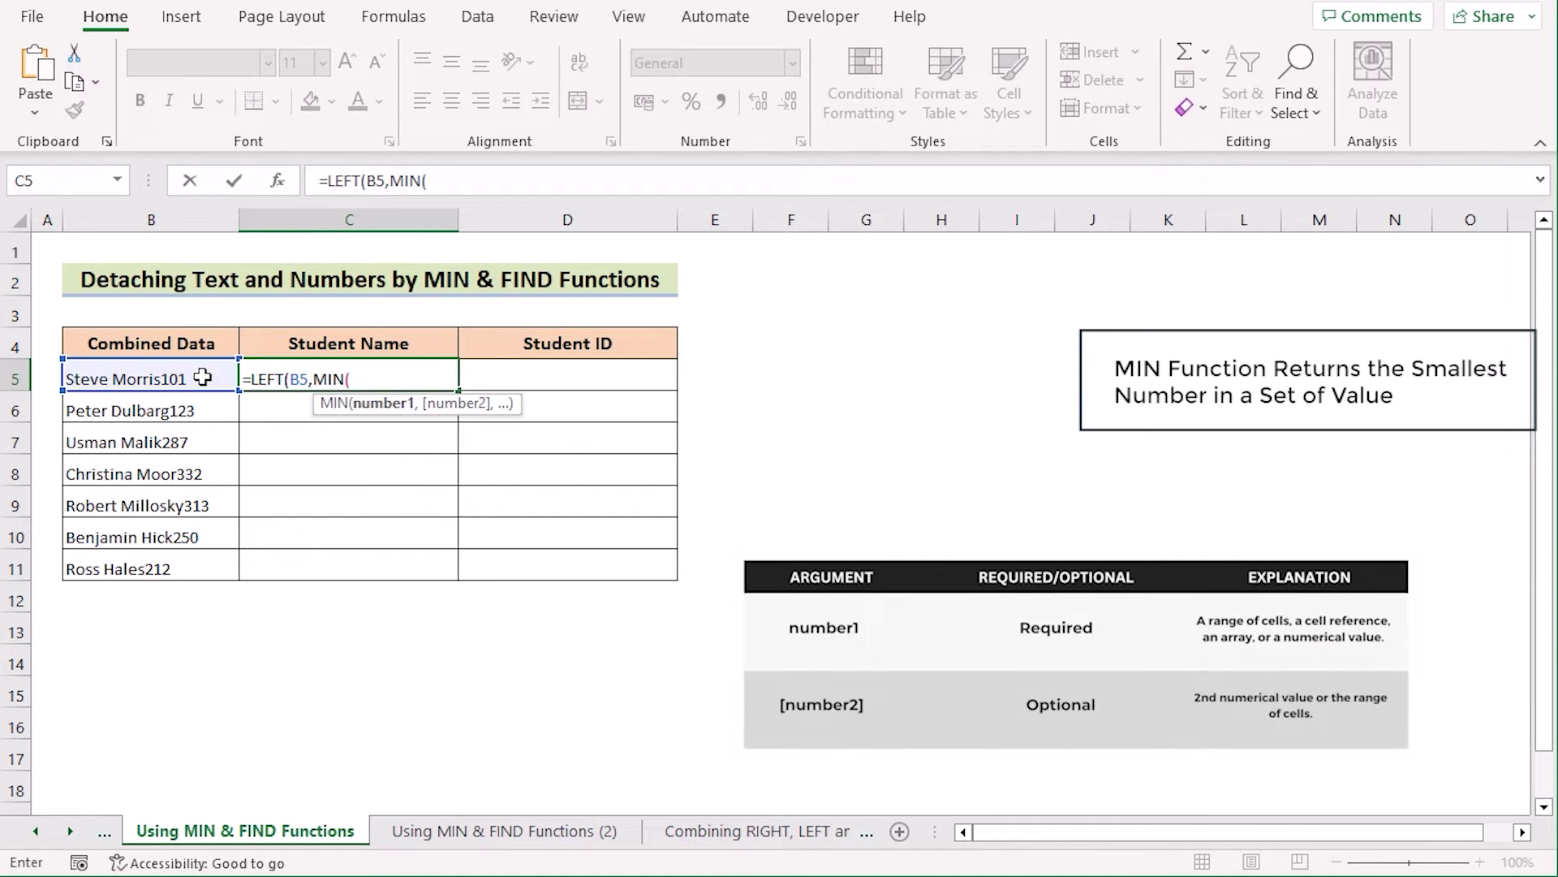
text(FIND)
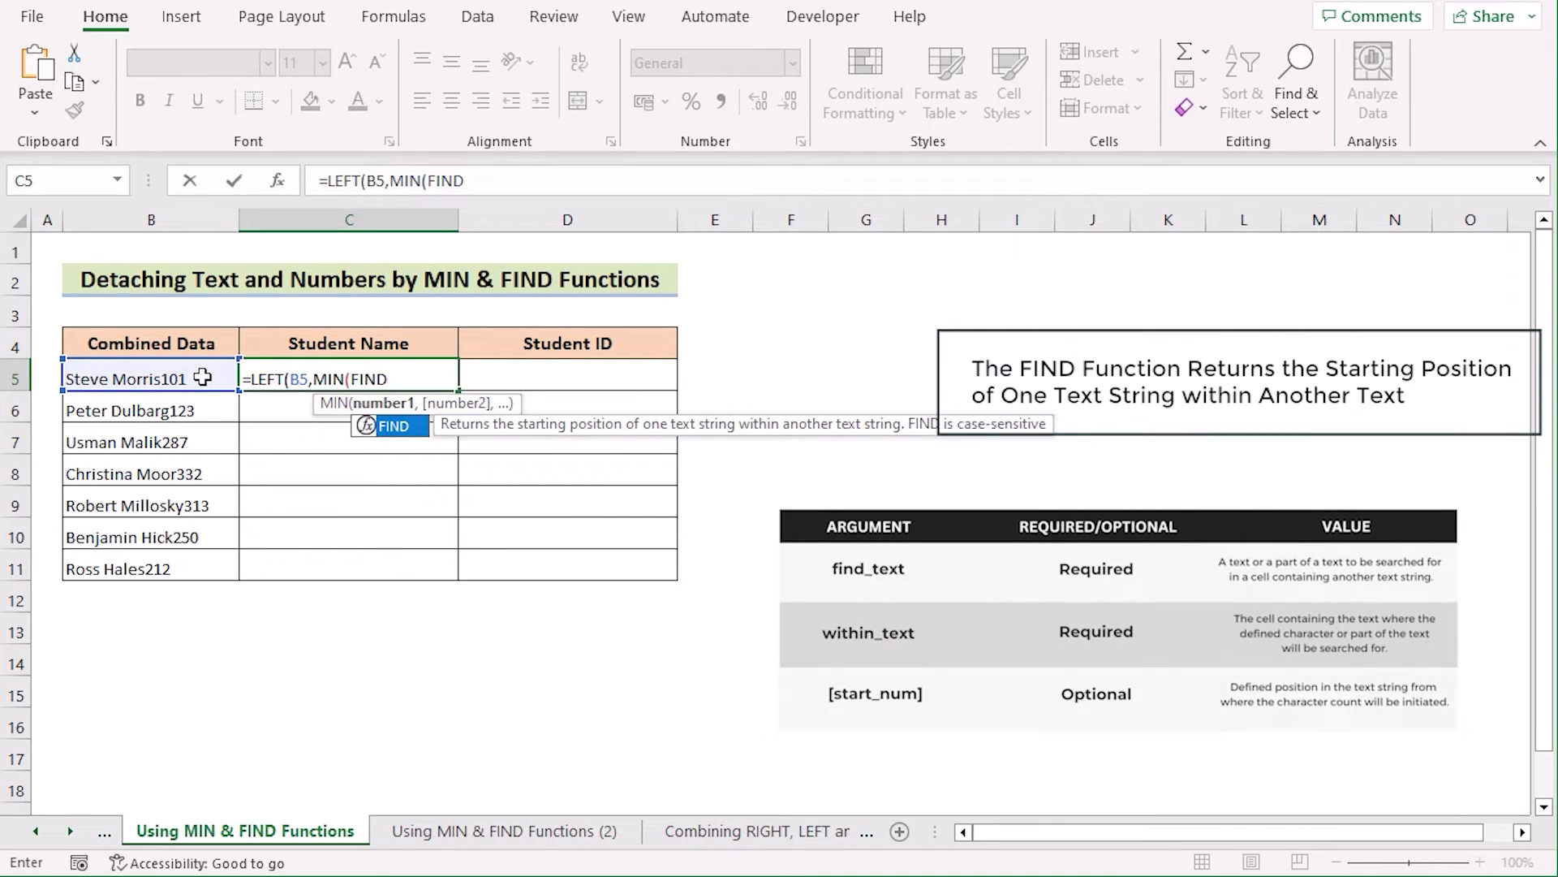
text(()
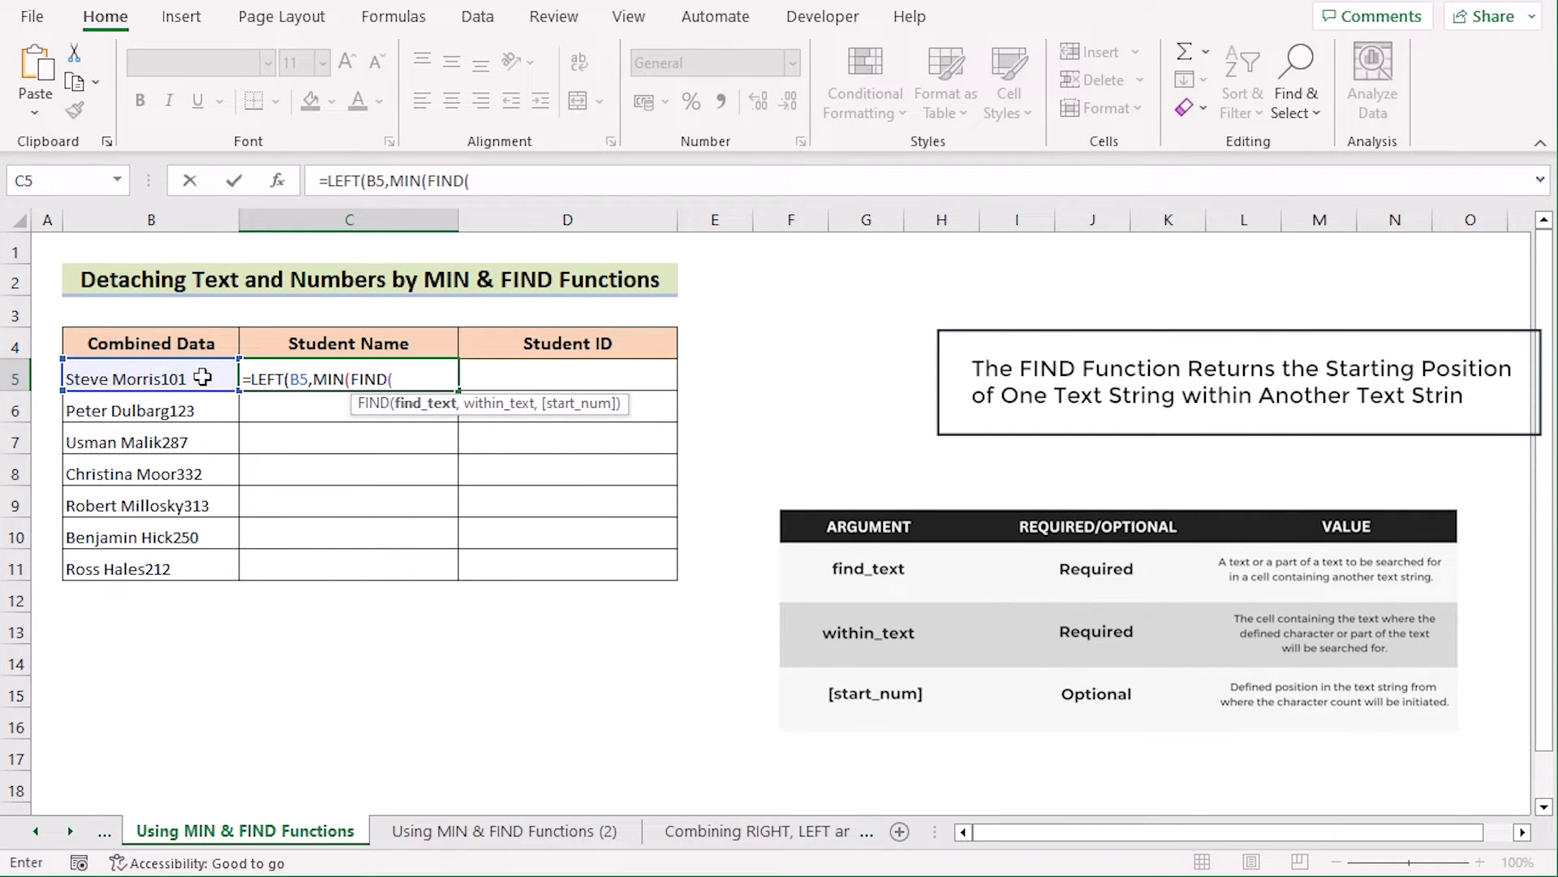
text({)
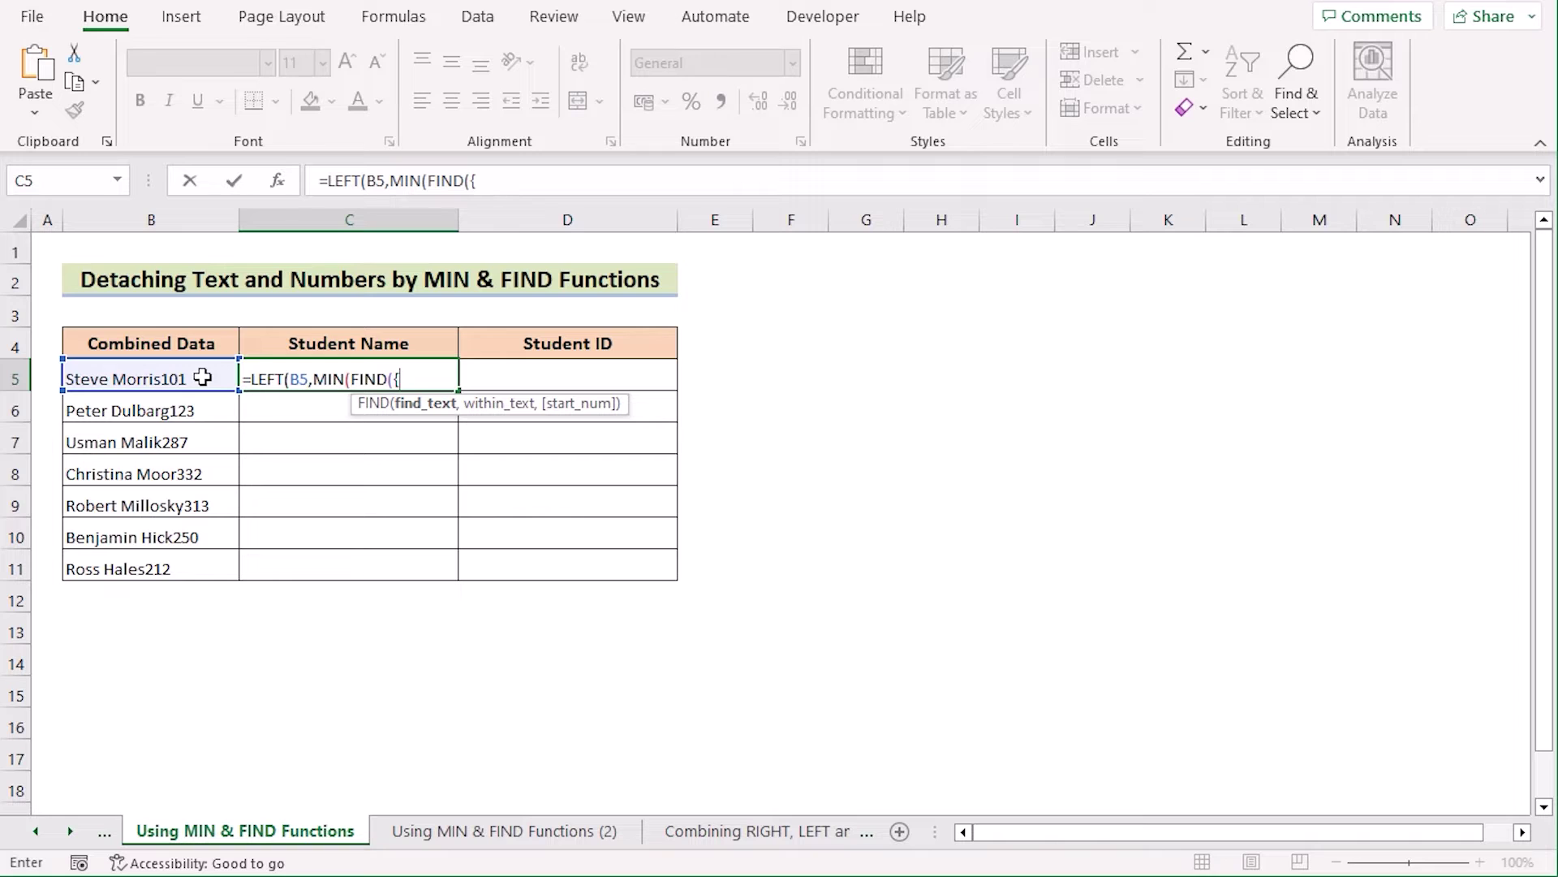
text(0,1,2,3,4,5,6,7,8,9},)
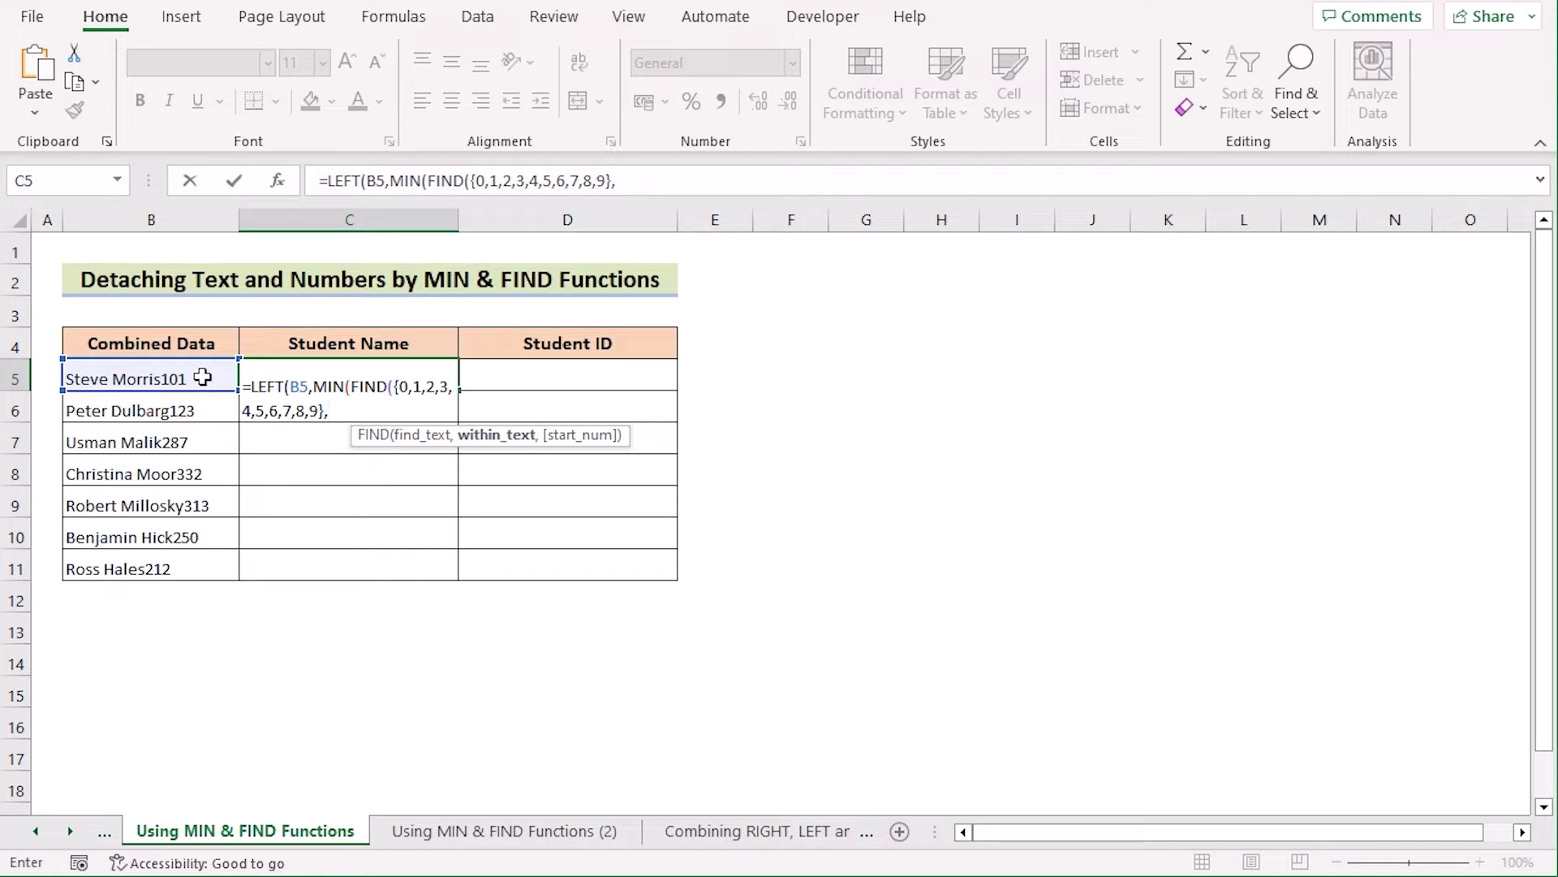
click(202, 376)
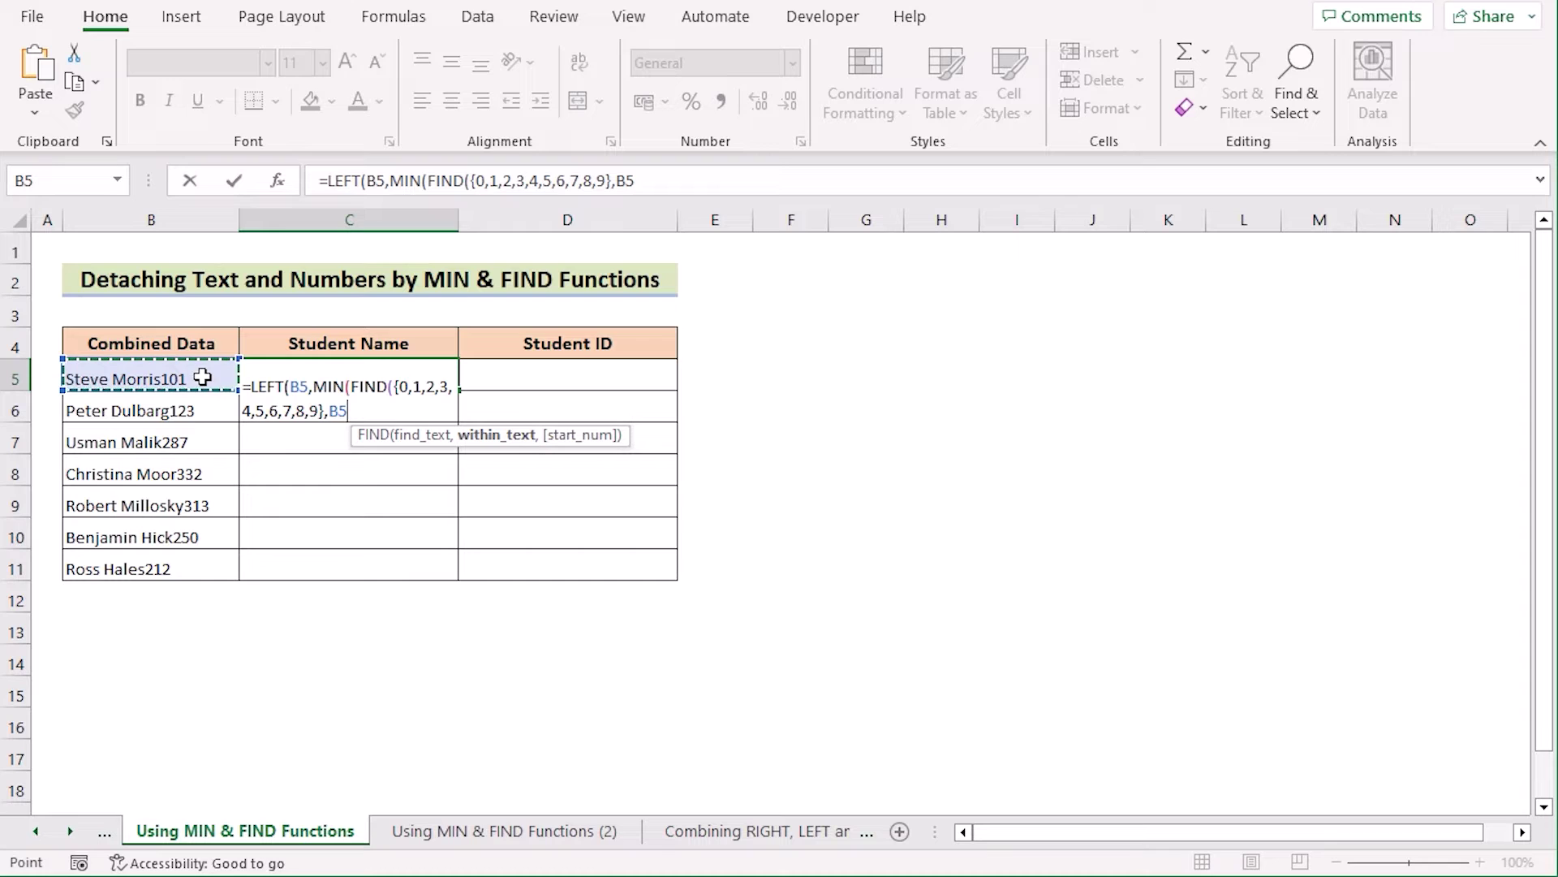
text(&"0123456789")
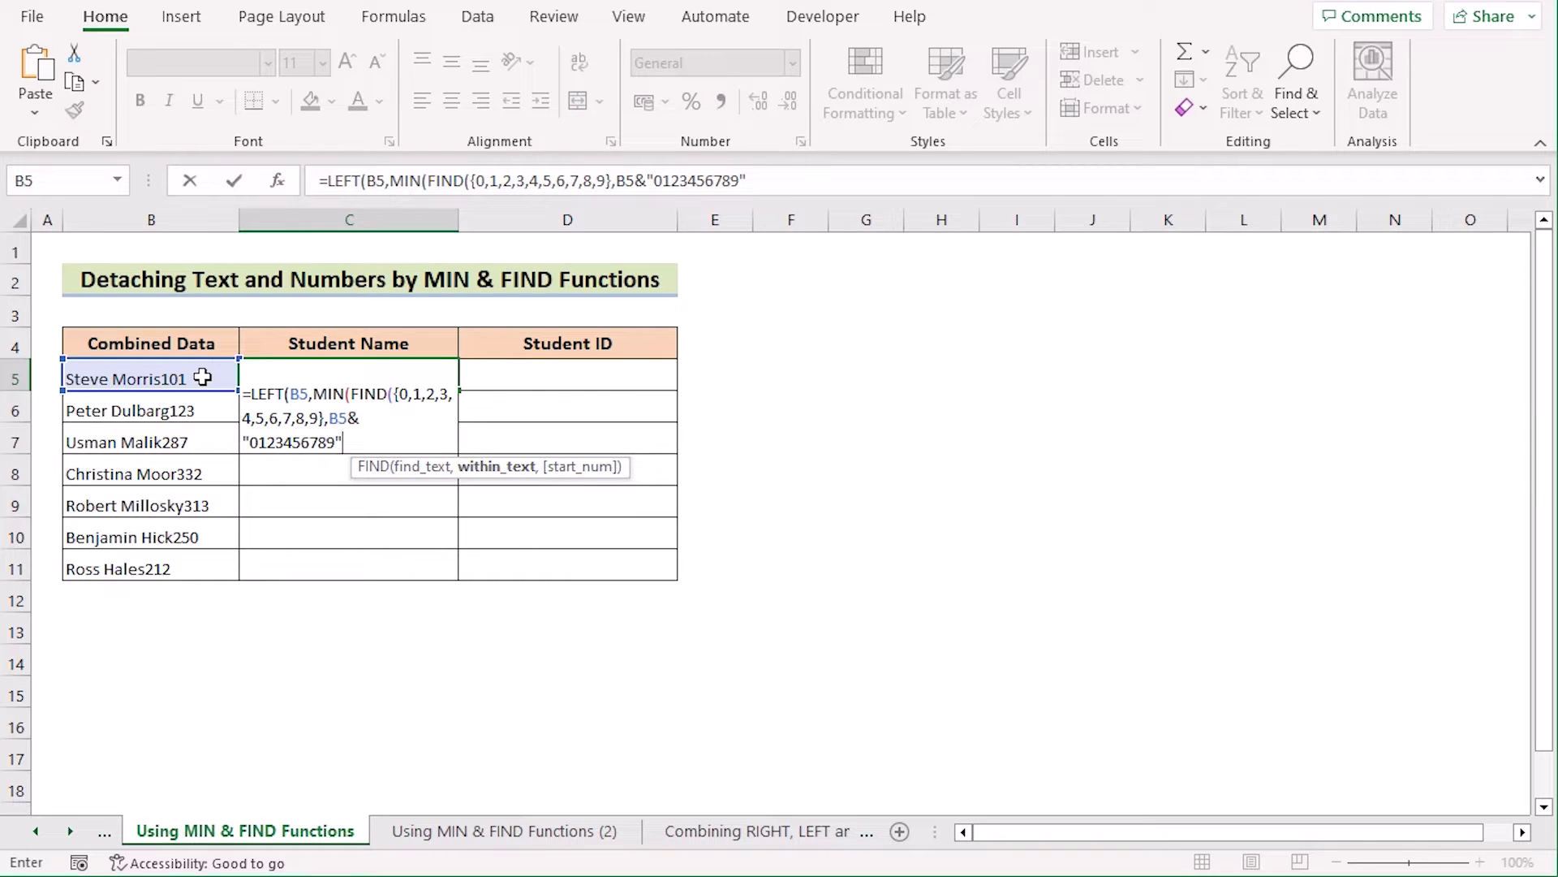
text())
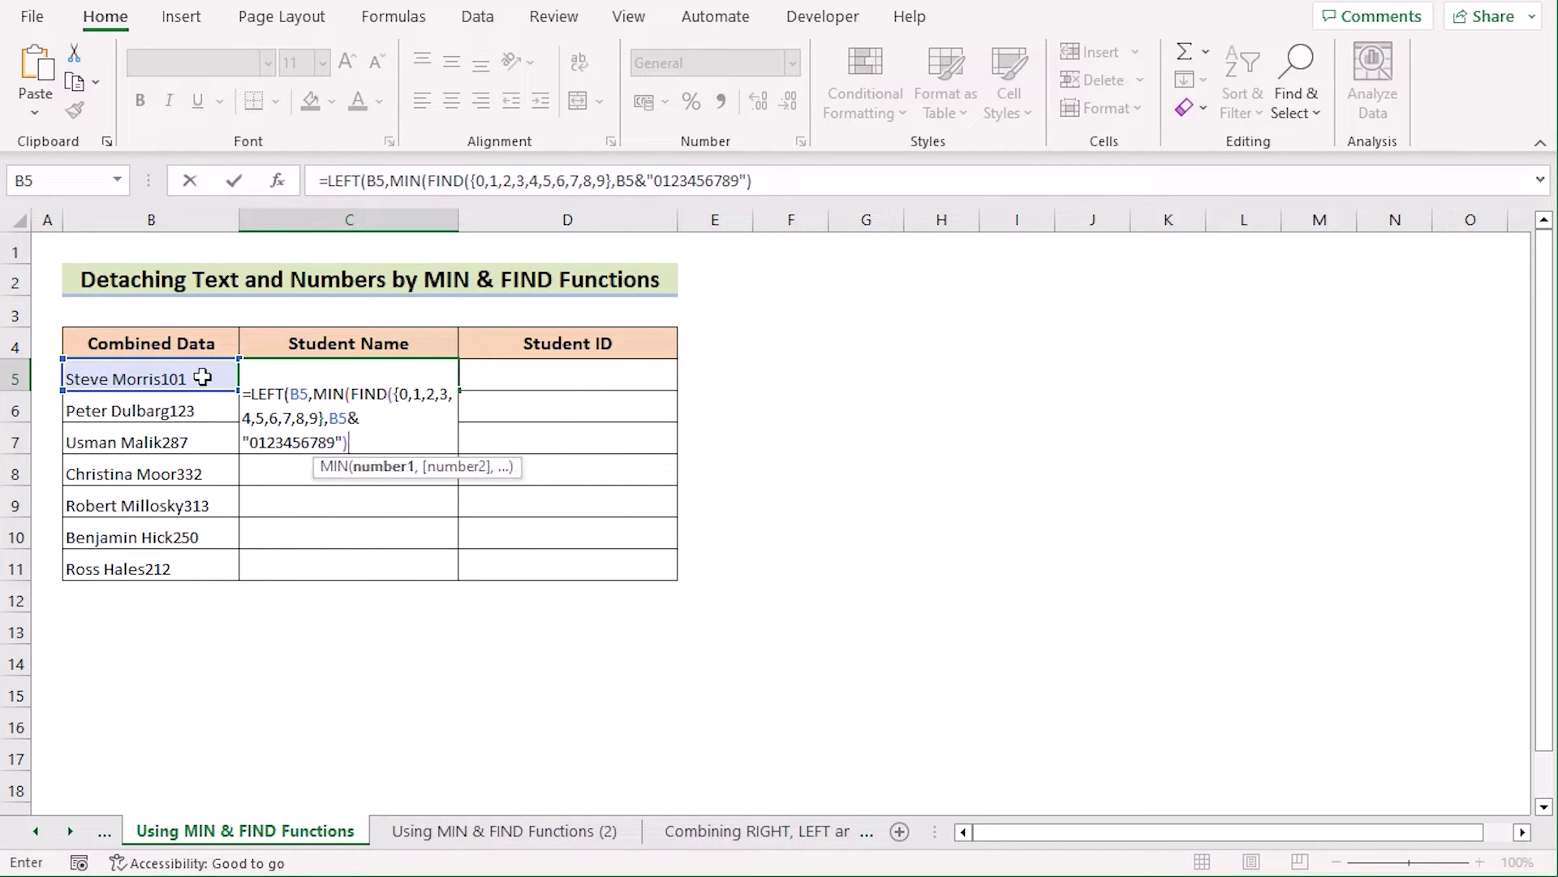
text())
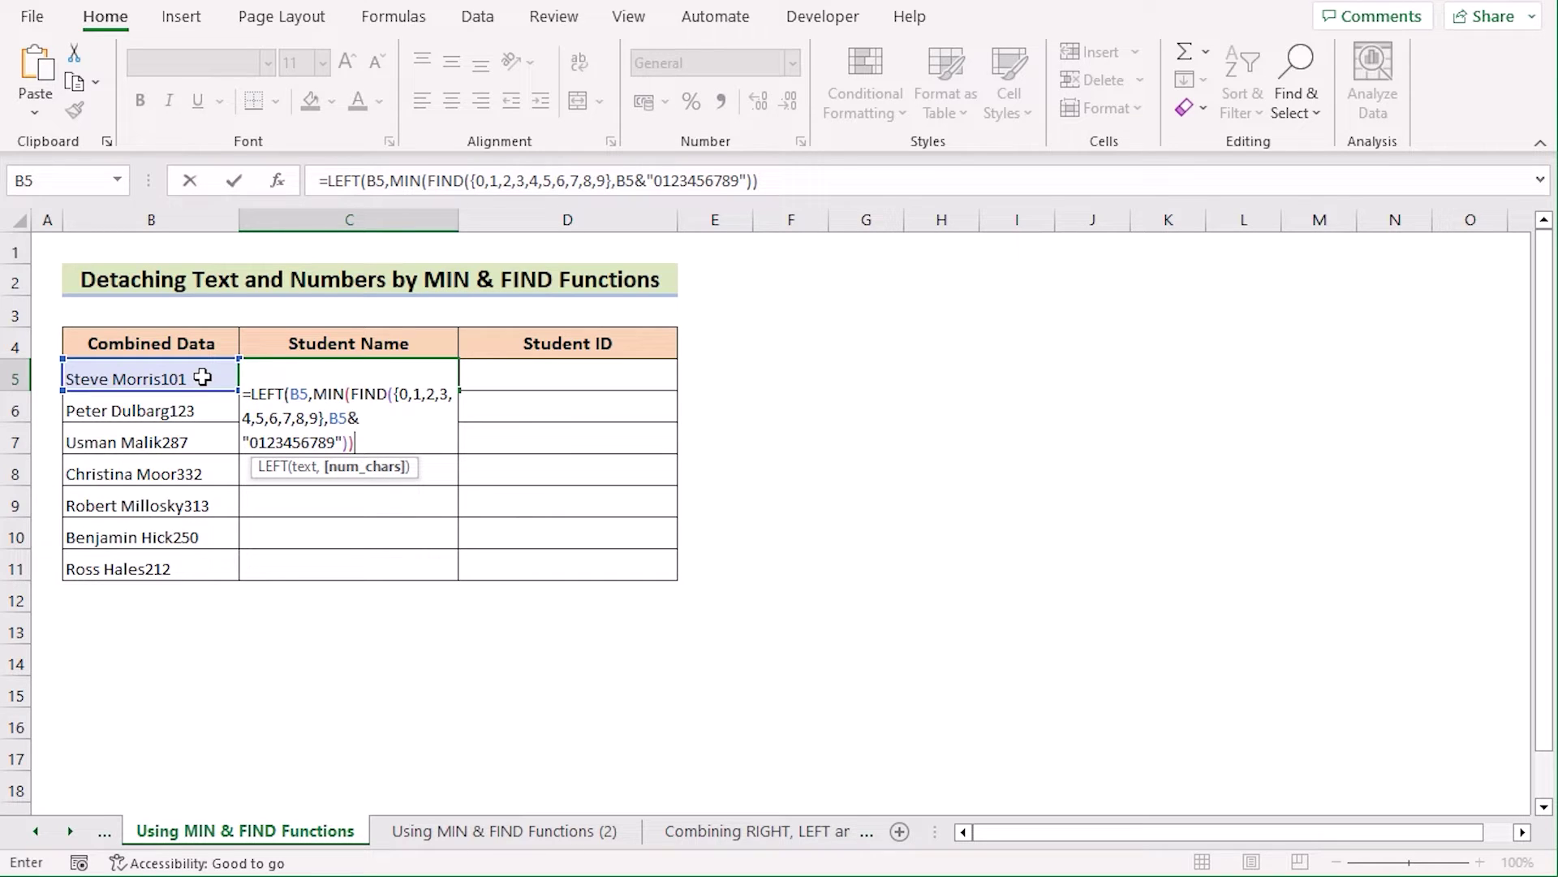
text(-1)
key(Return)
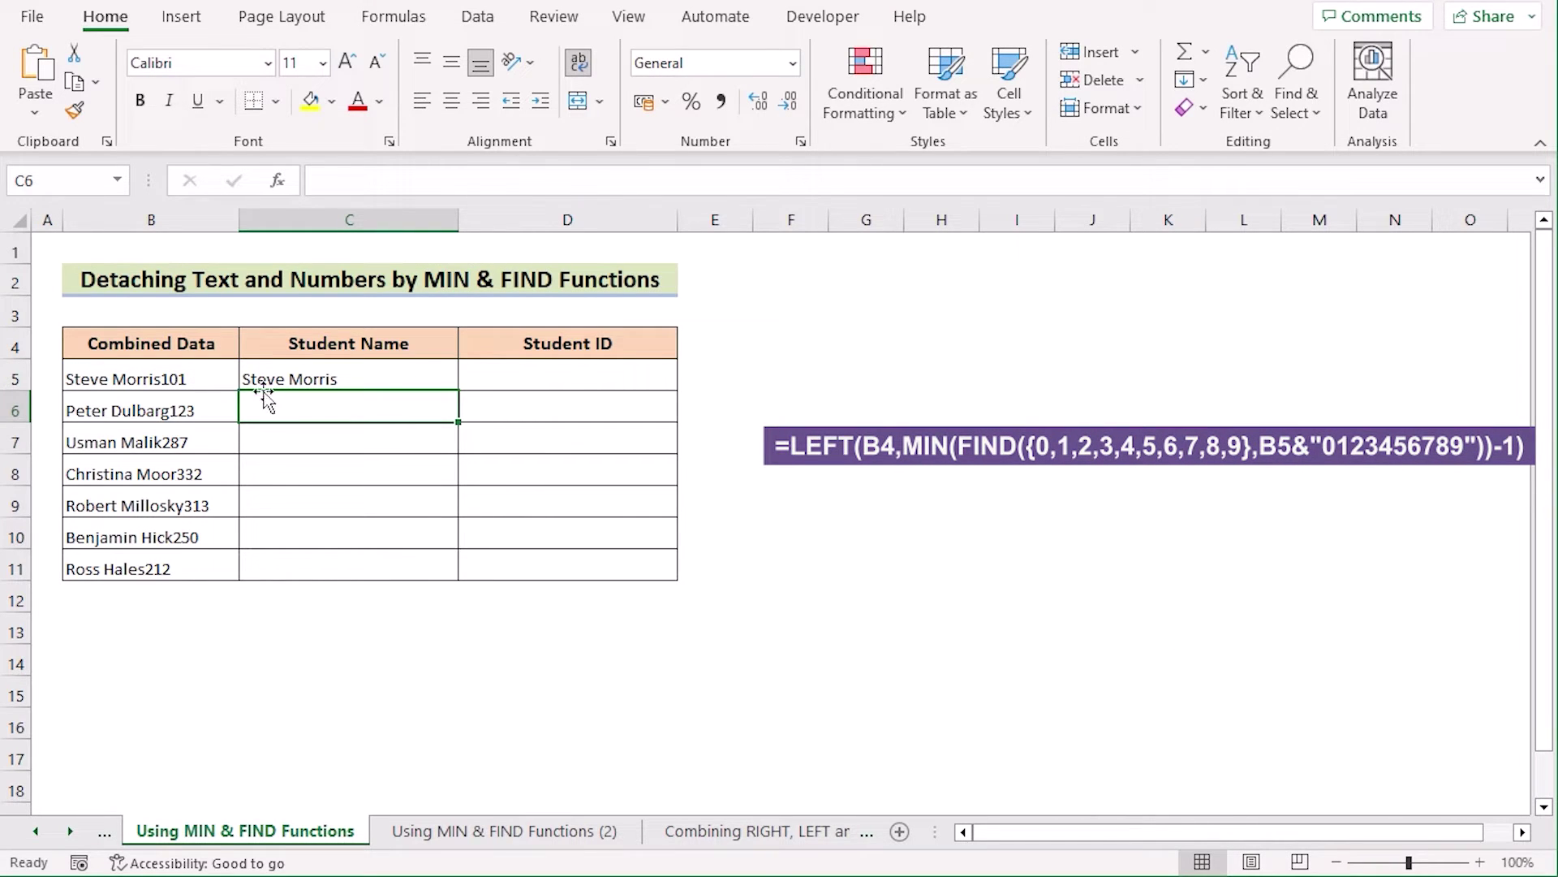
Step: Copy C5's LEFT/MIN/FIND formula down through C11 to list all seven student names
click(390, 374)
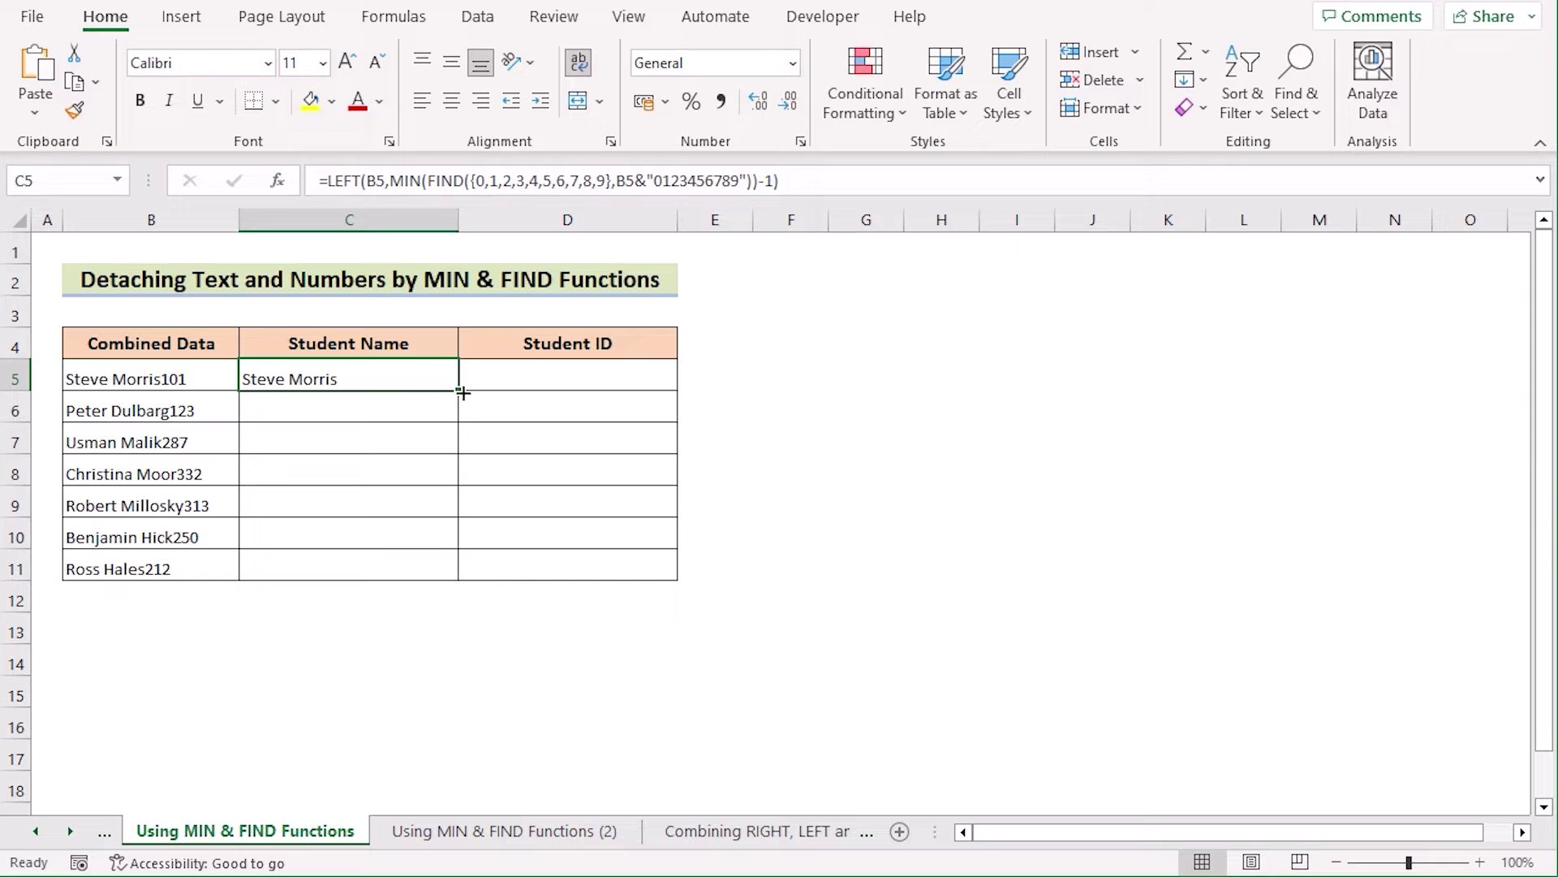
drag(457, 389, 445, 576)
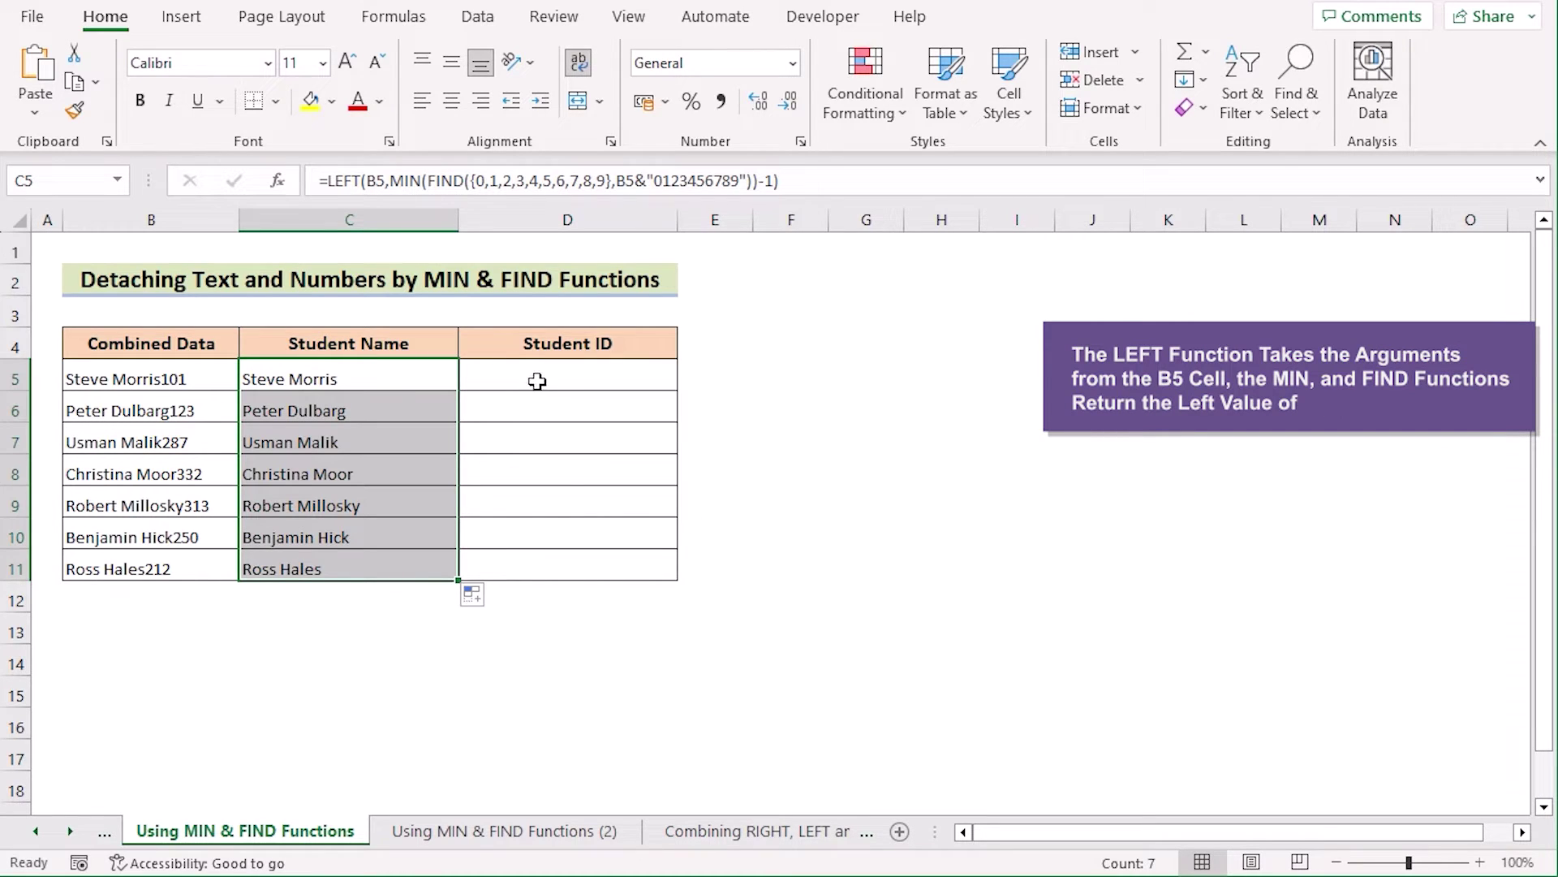
click(496, 377)
double_click(495, 375)
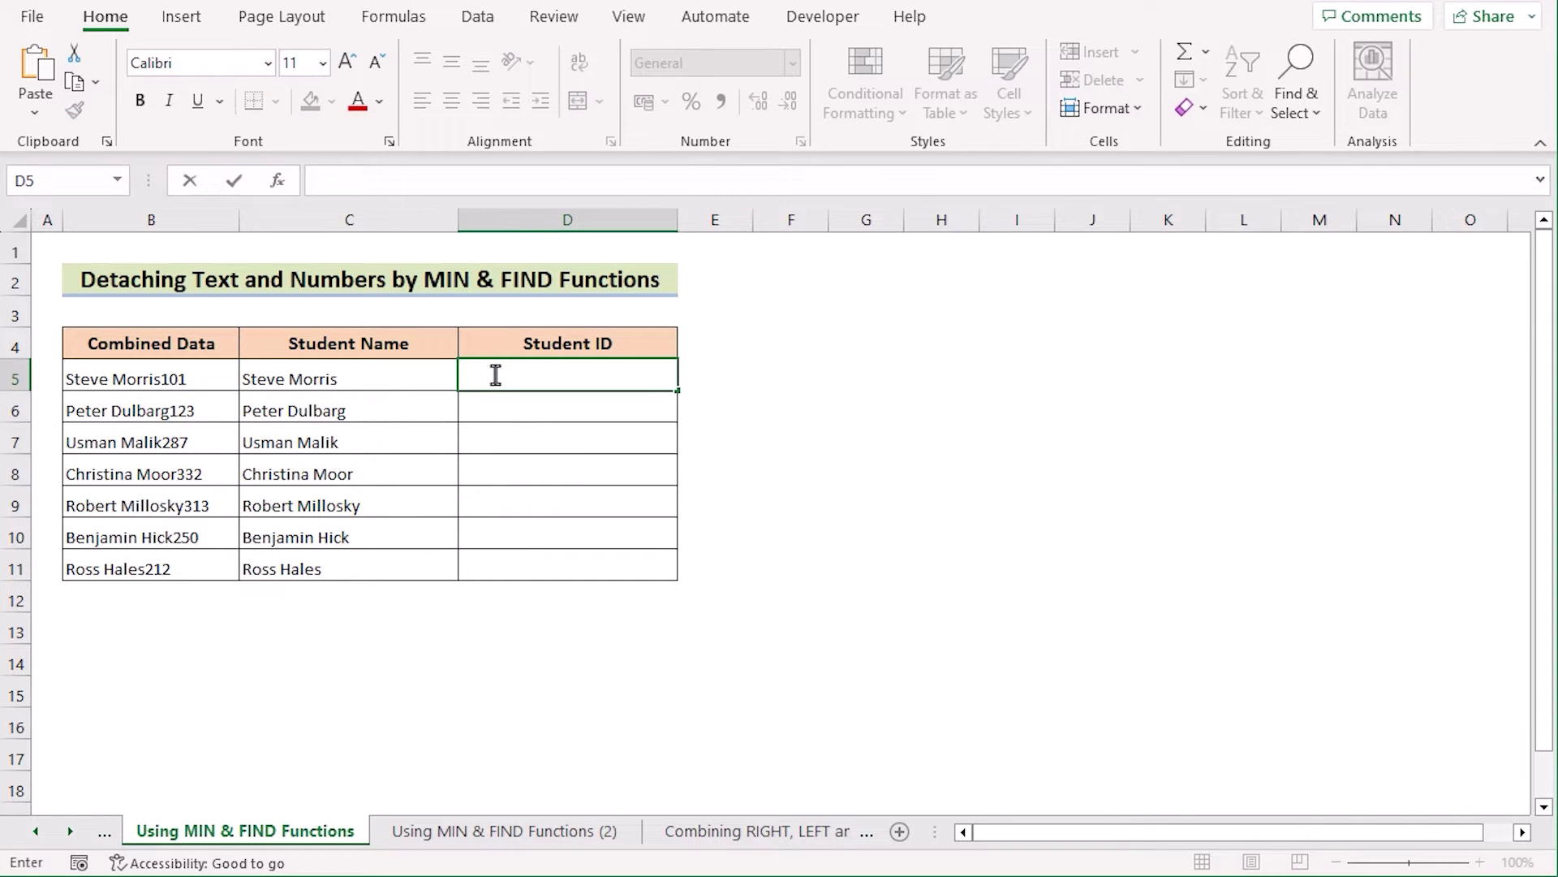
text(=RI)
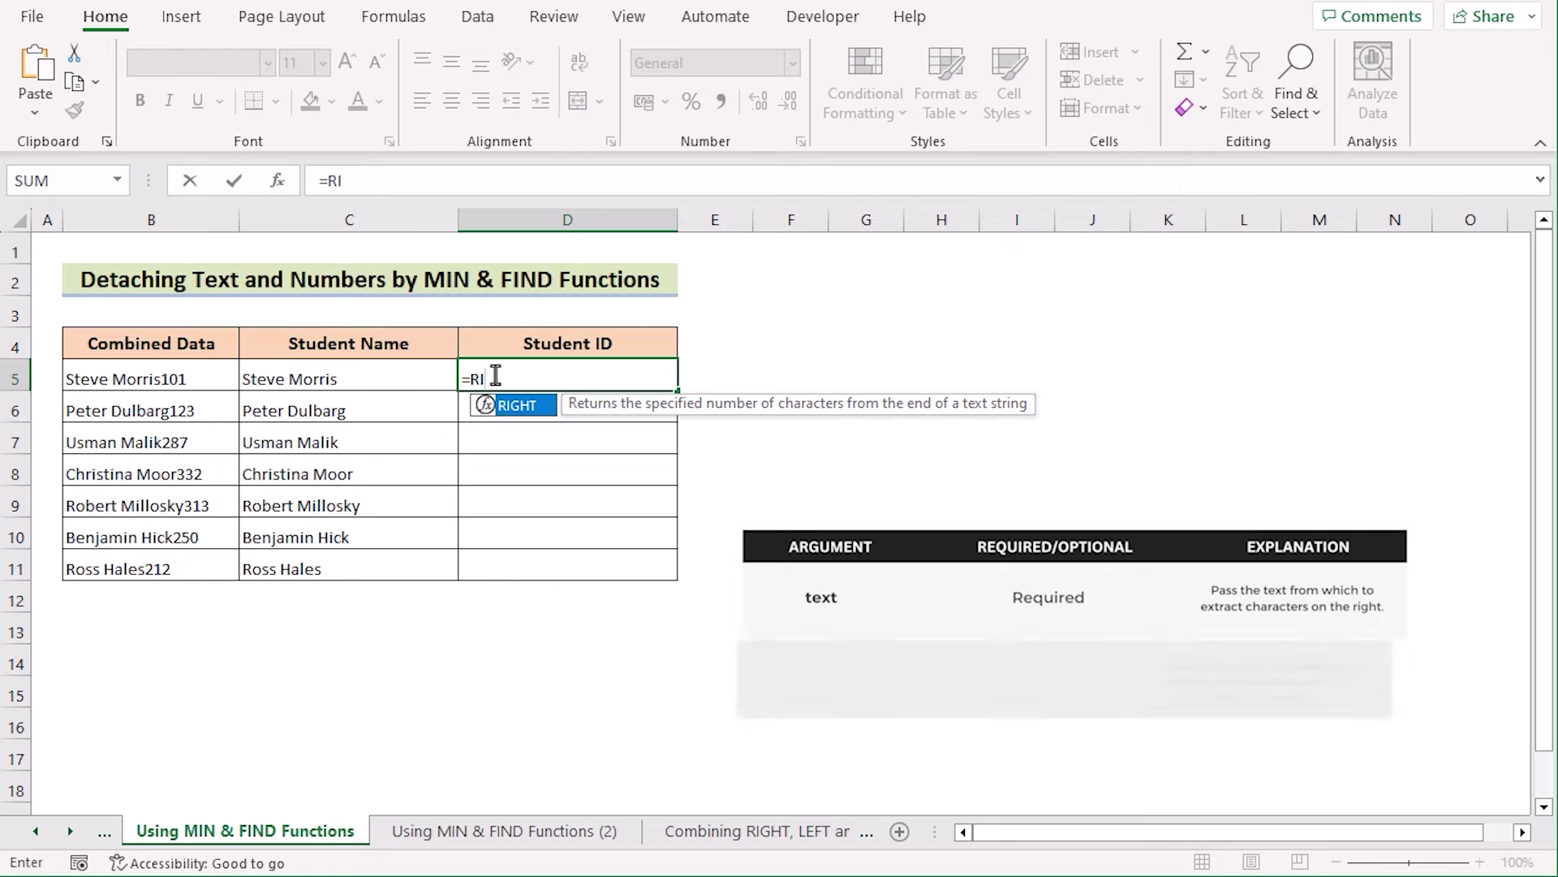
text(GHT()
click(174, 379)
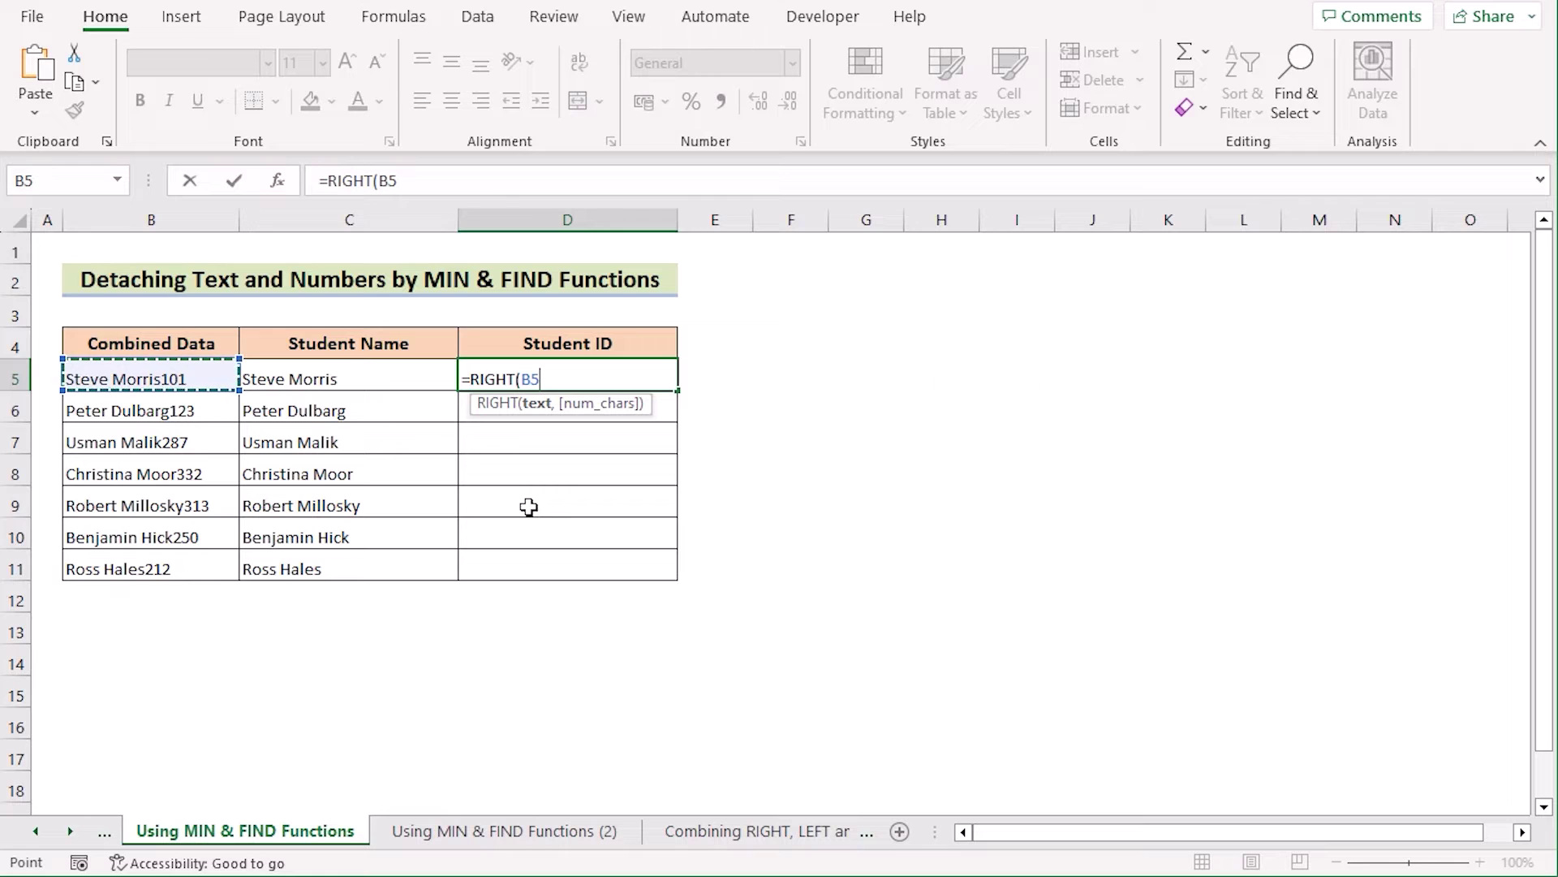
text(,)
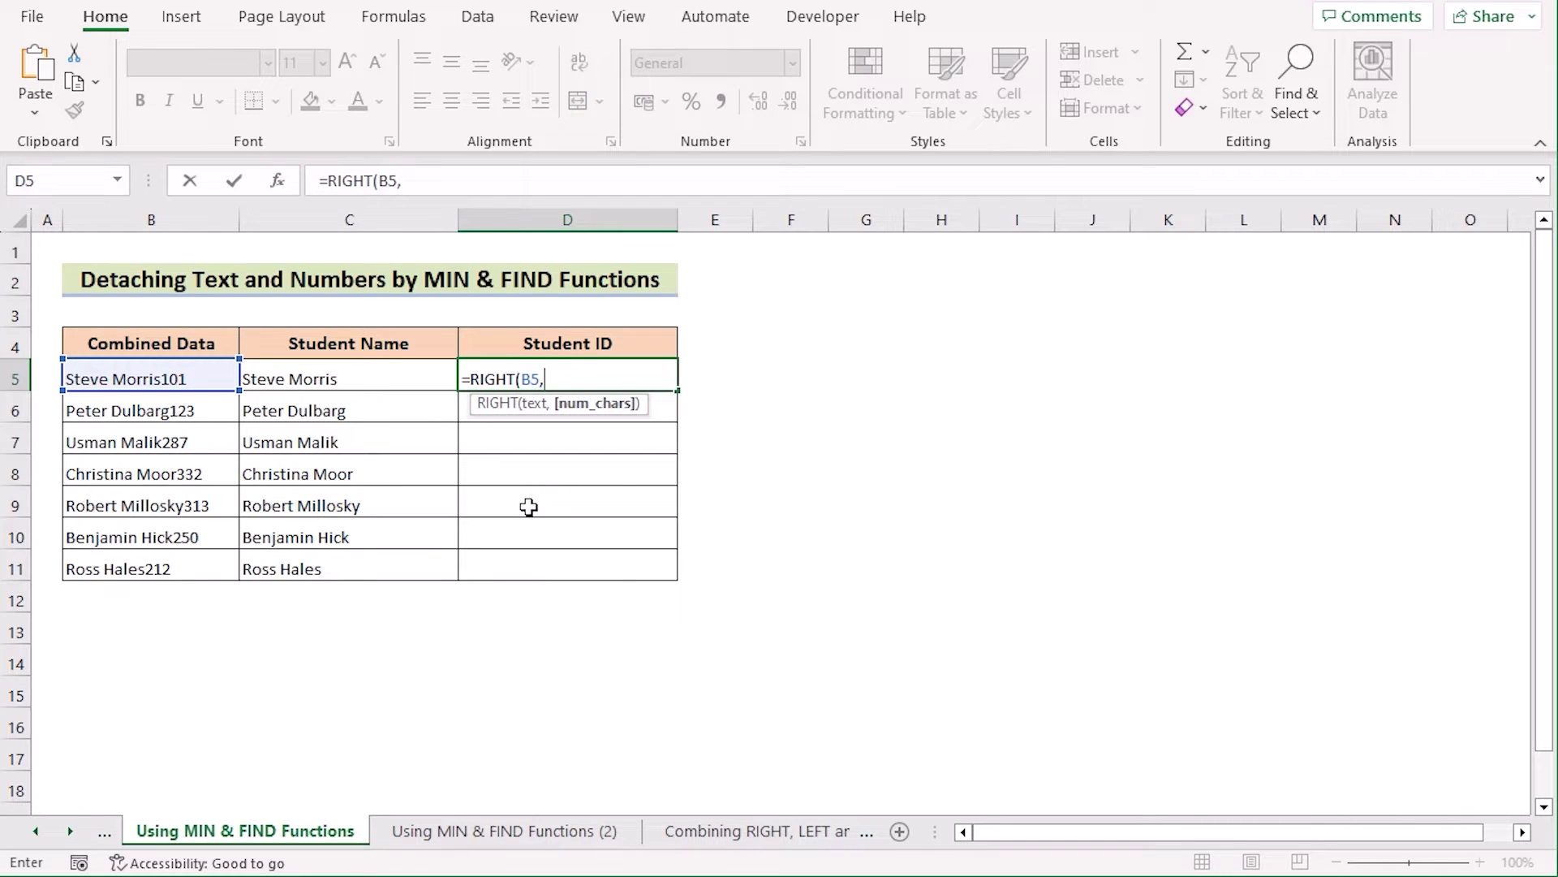
text(LEN()
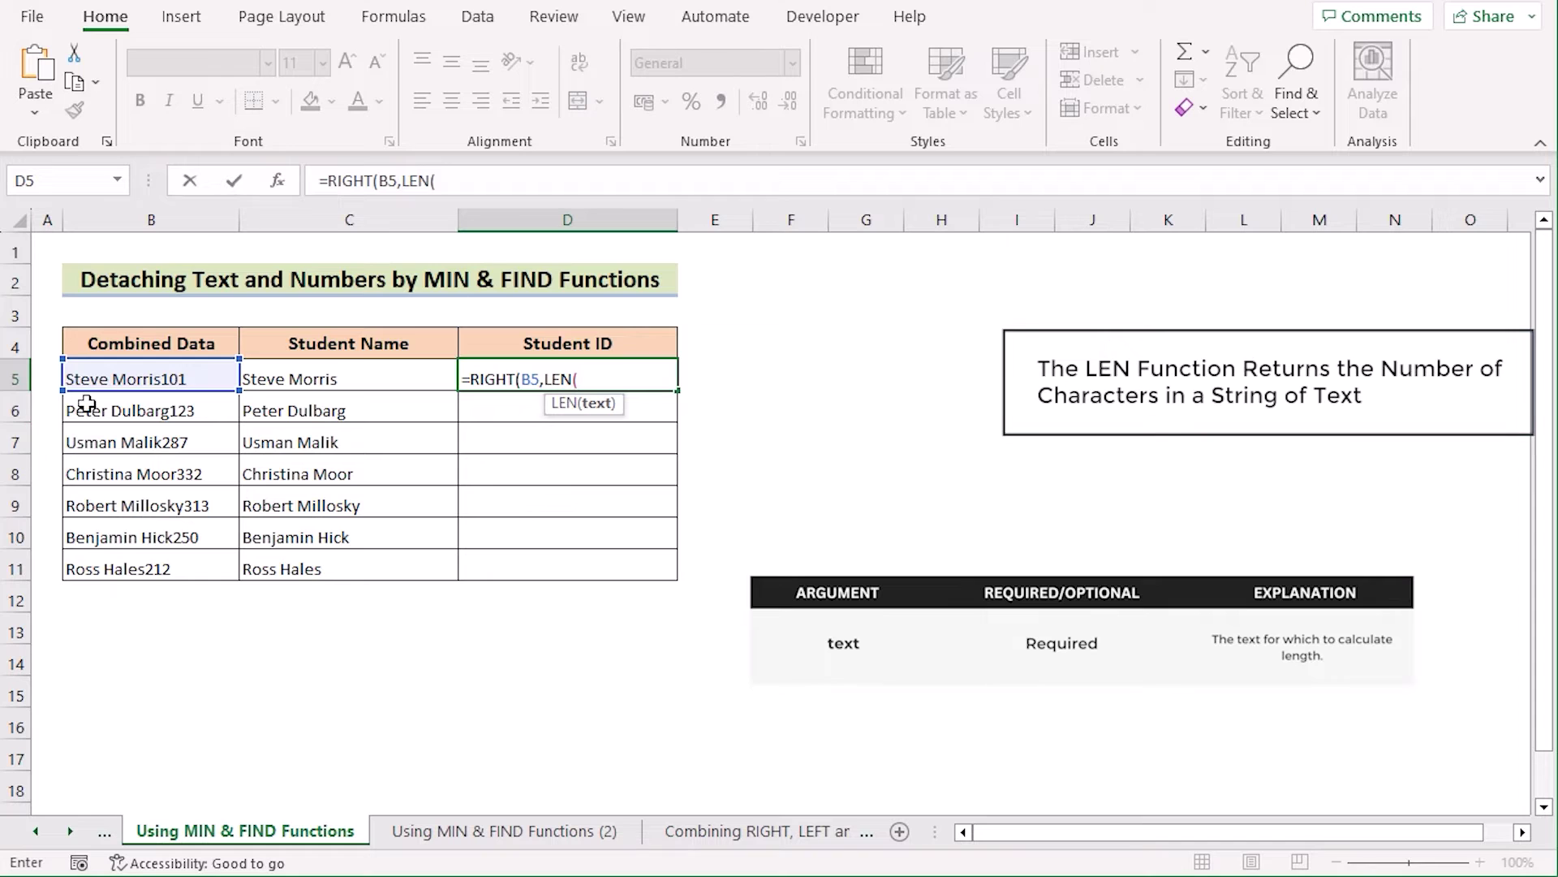
click(128, 378)
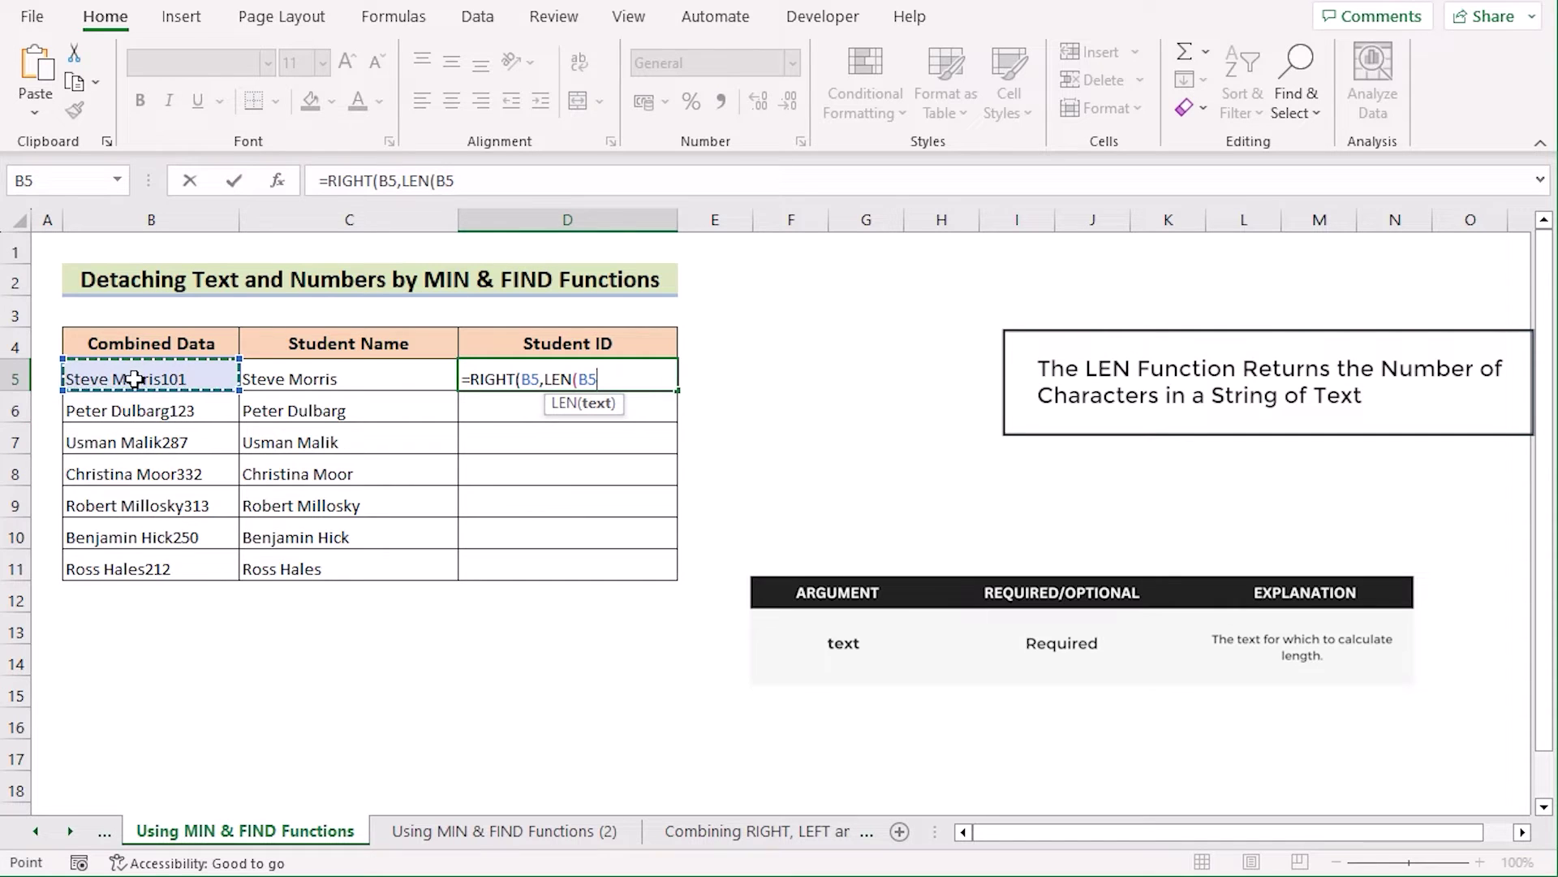
text())
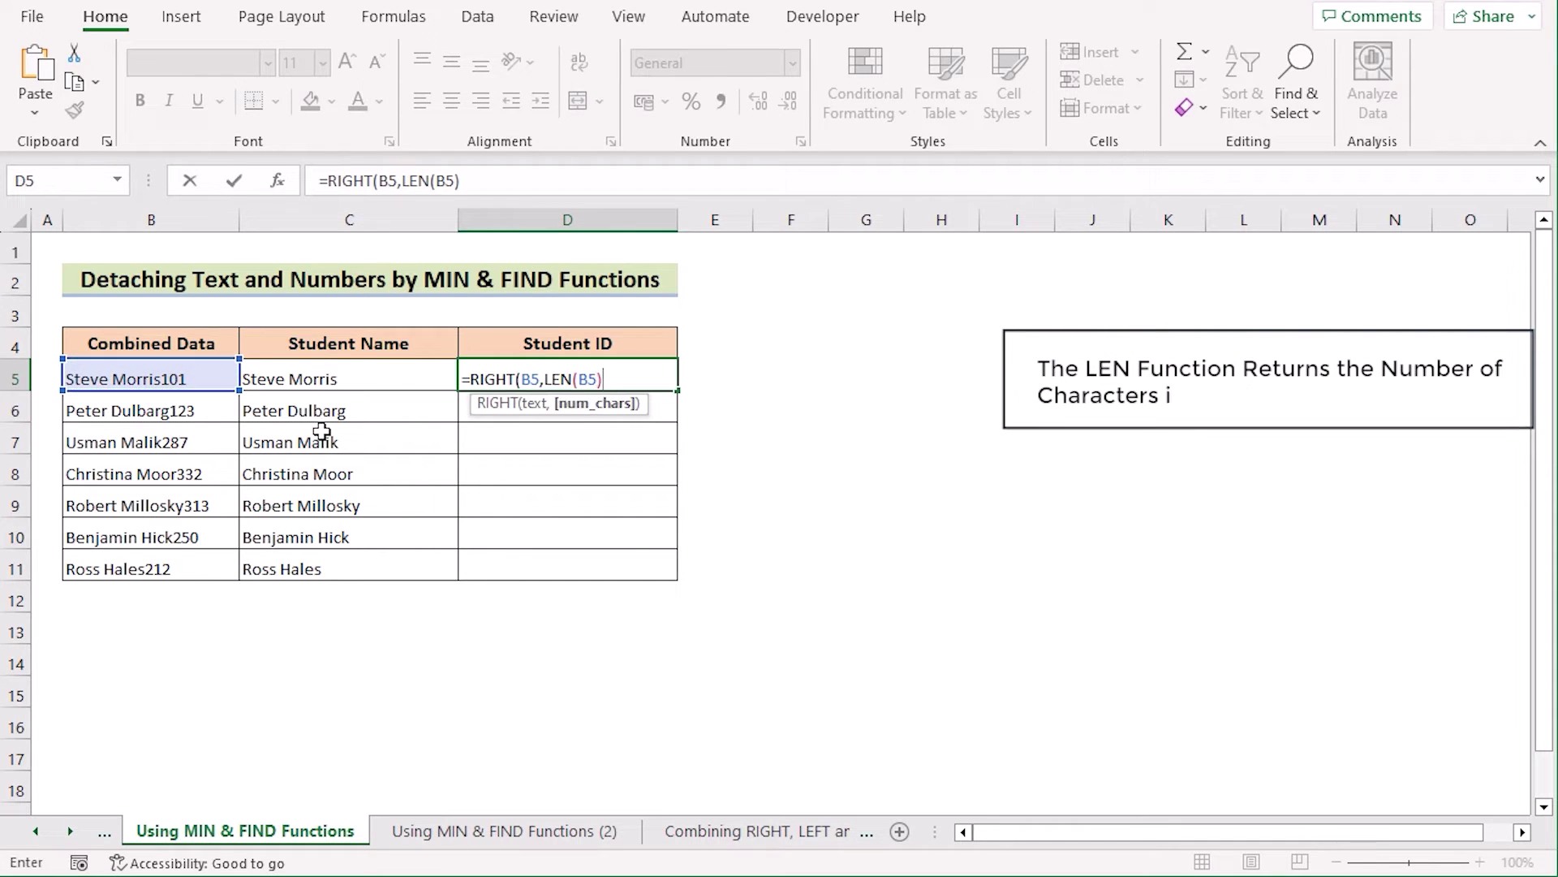
text(-MI)
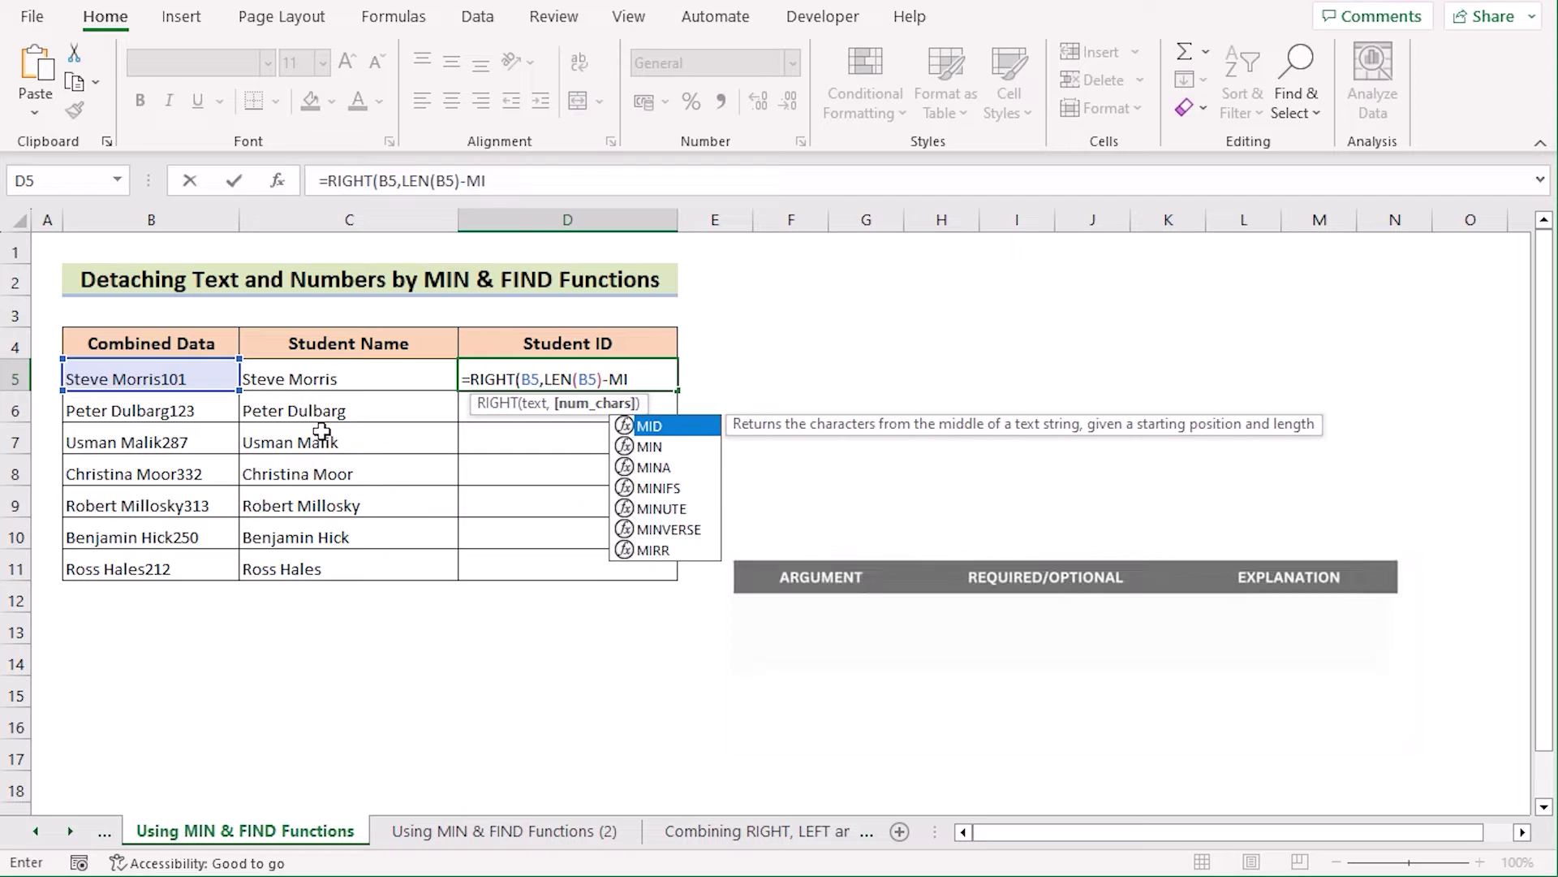
text(N)
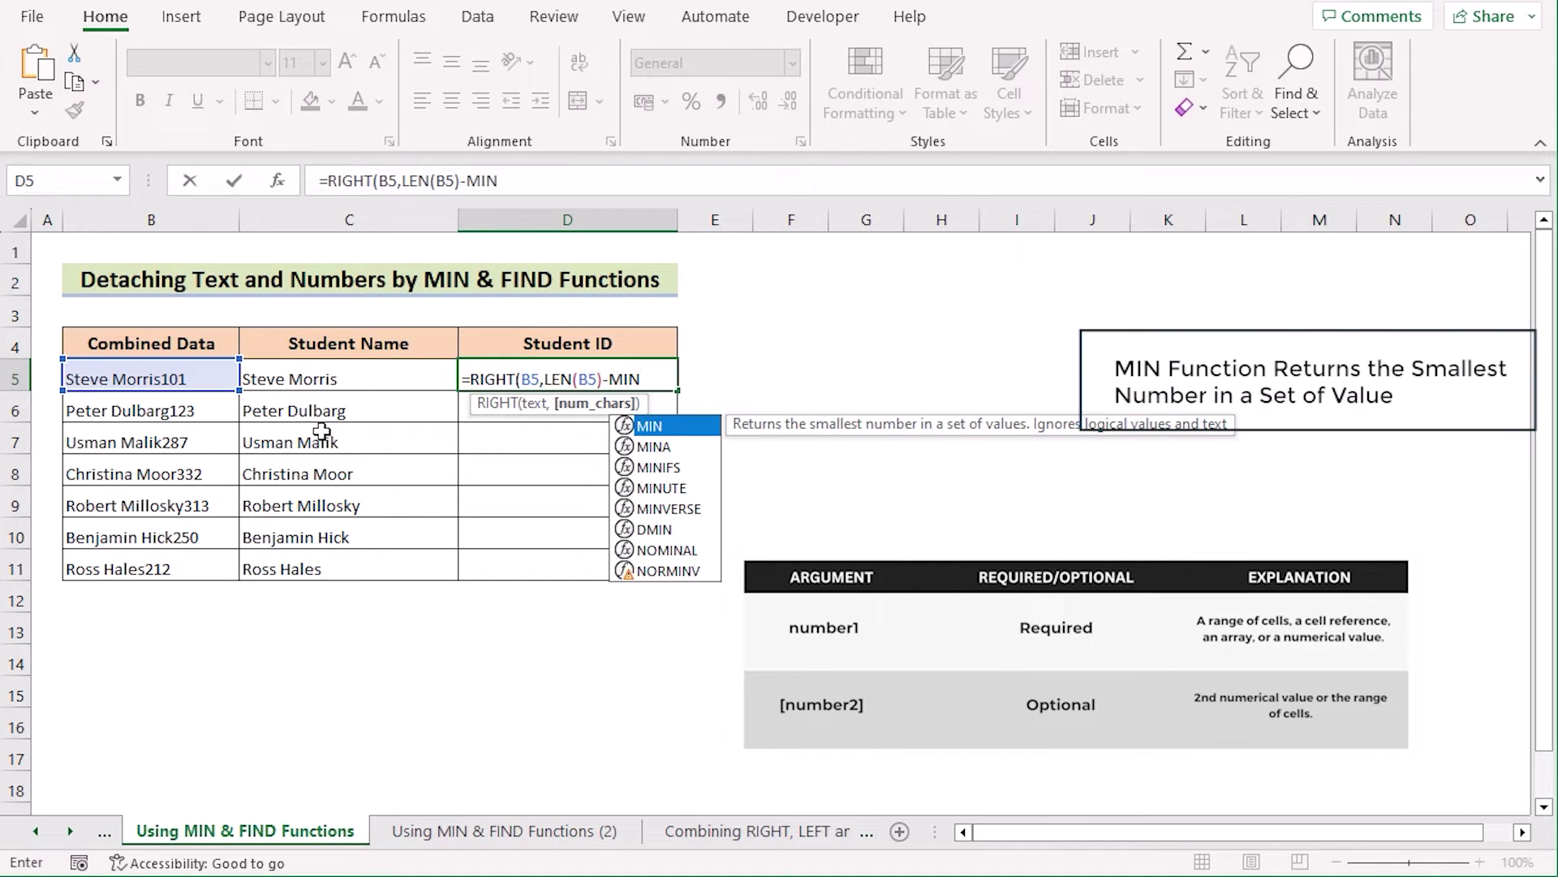
text(()
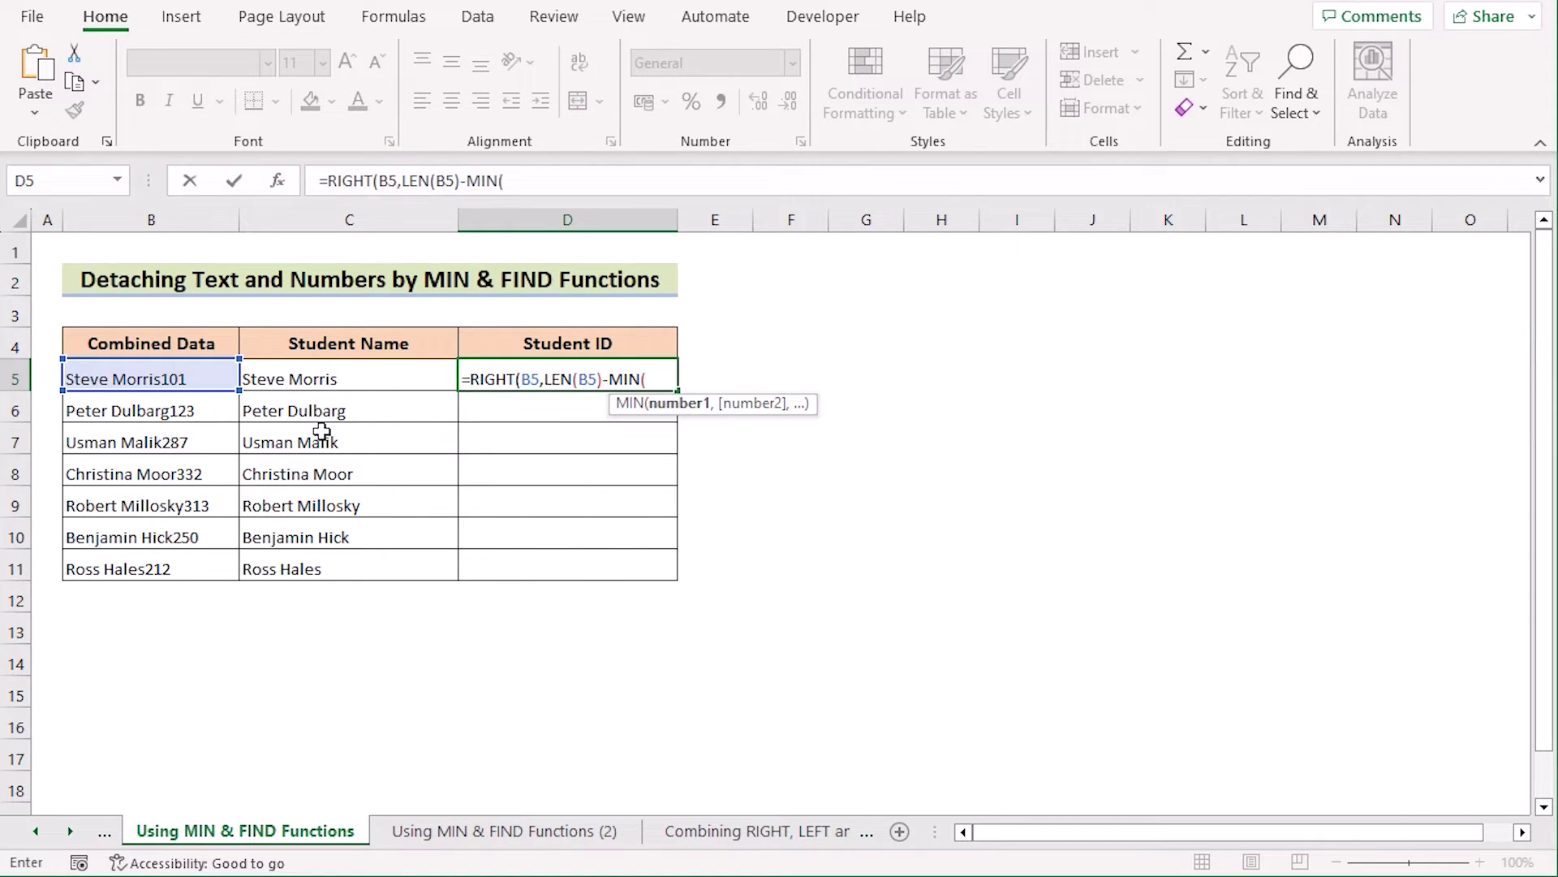
text(FIND)
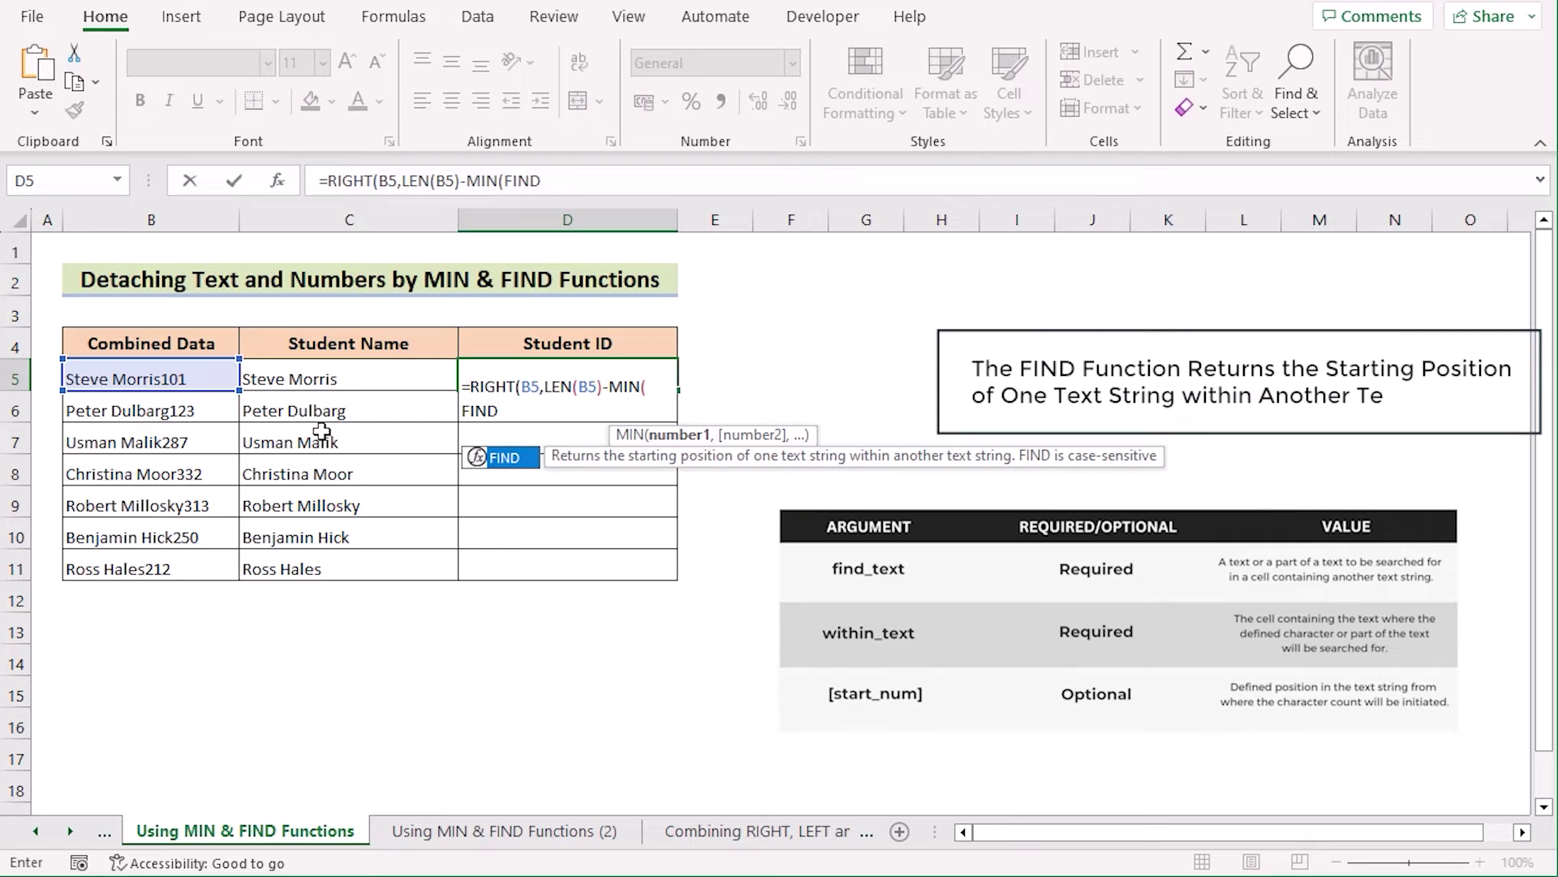
text(()
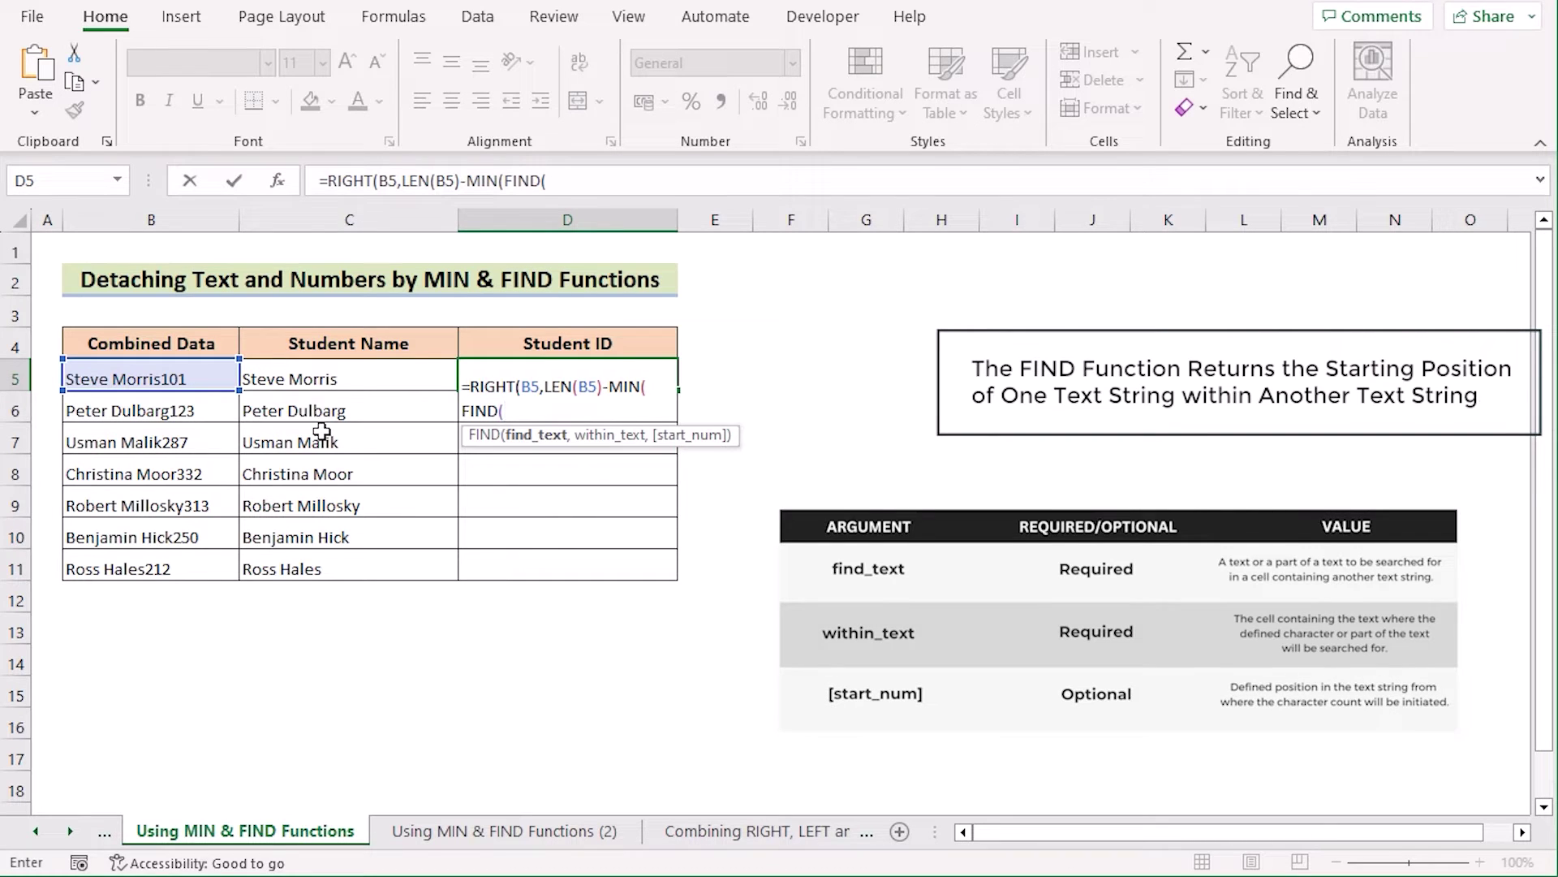
text({)
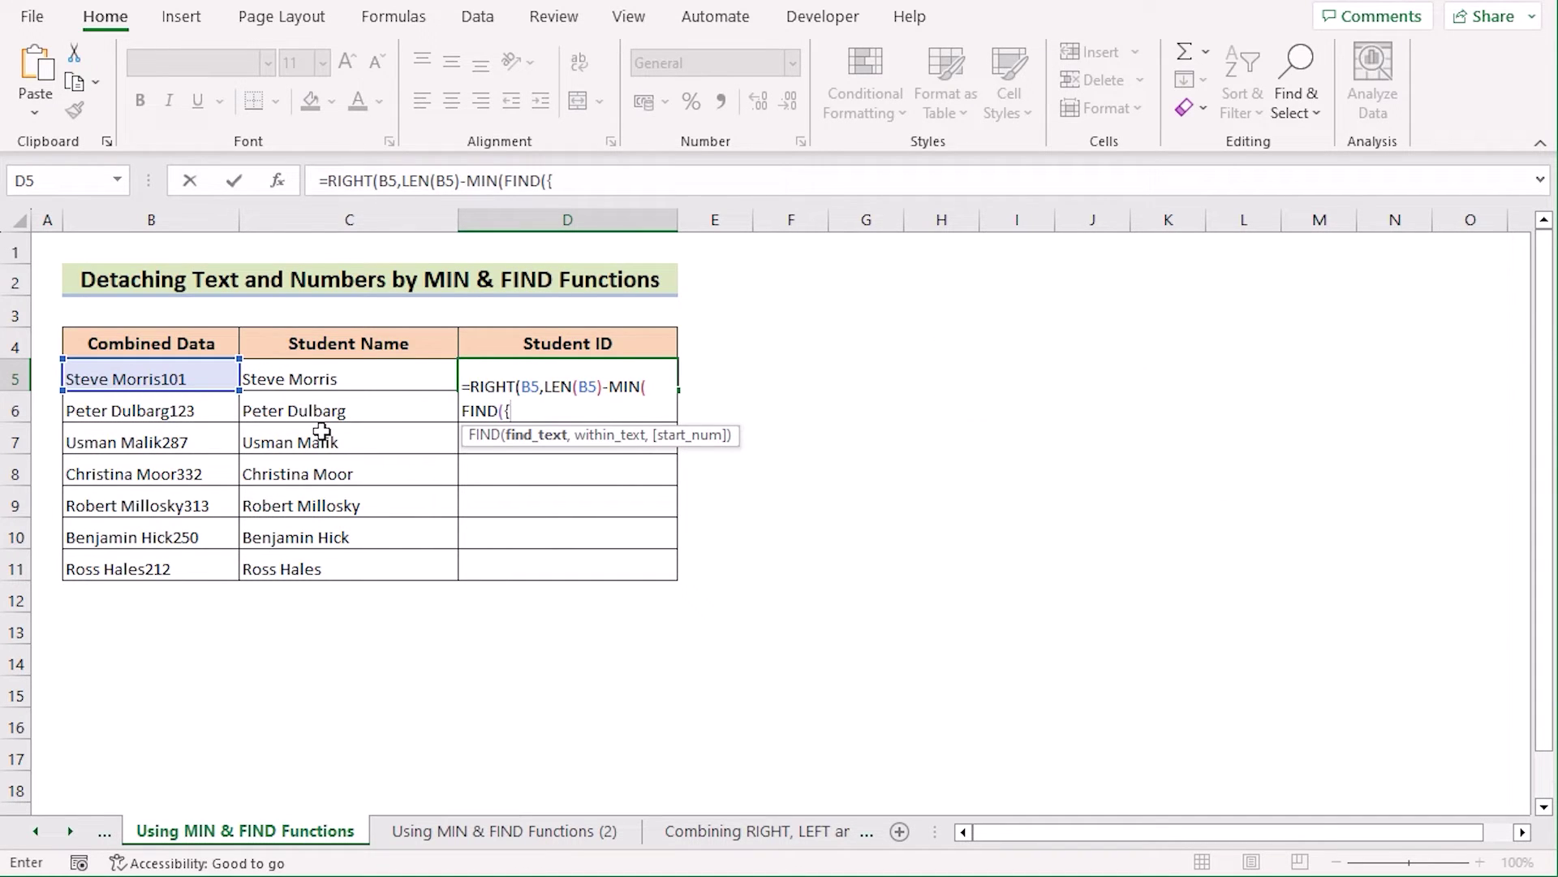
text(0,1,2,3,4,5,6,7,8,9},)
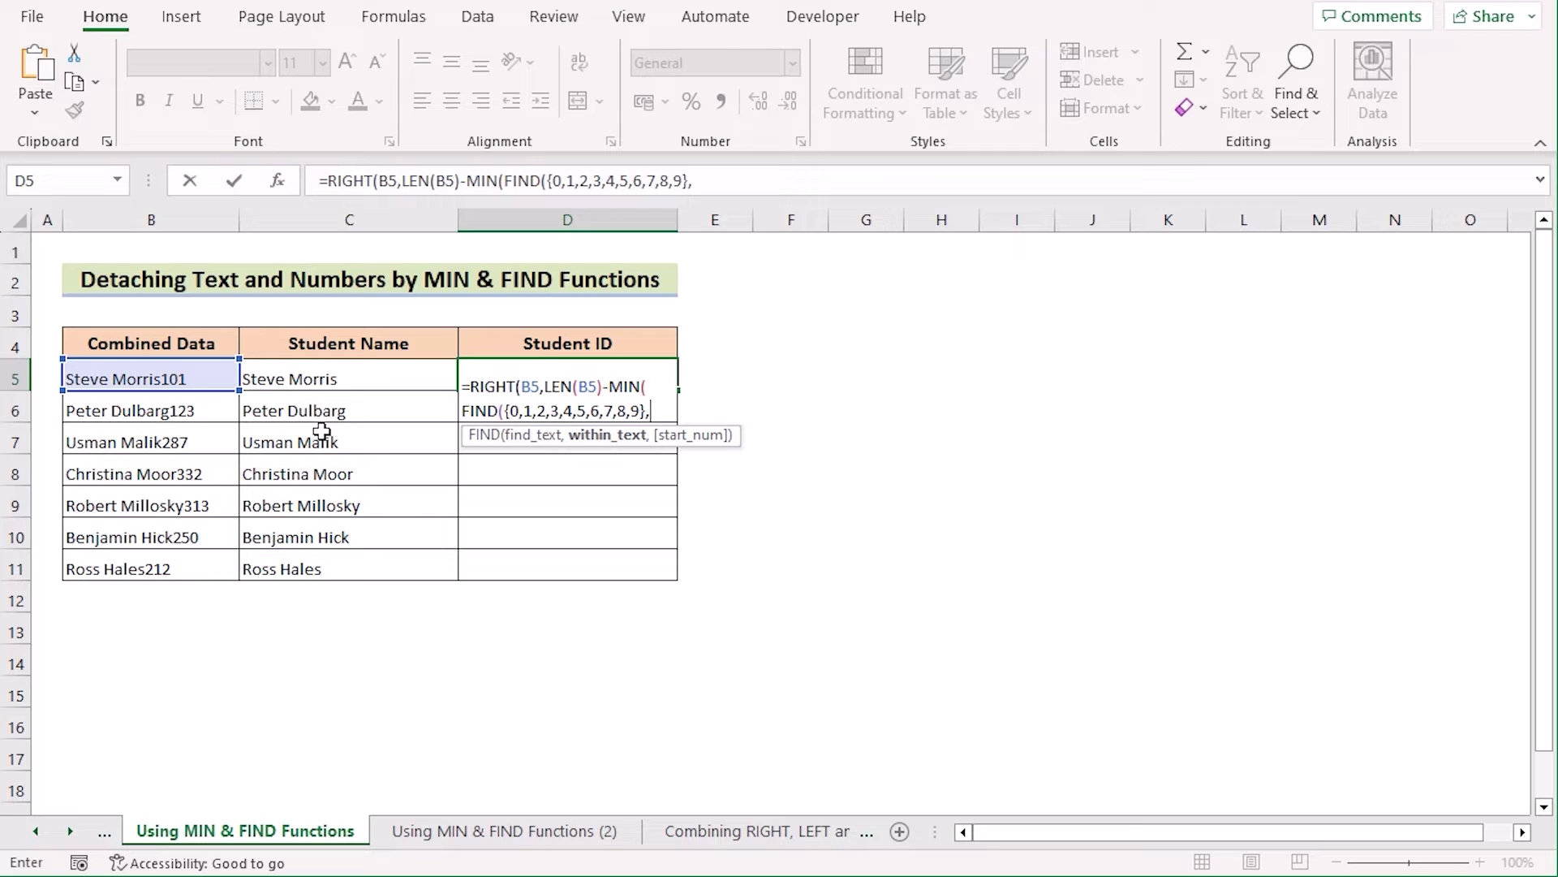
click(149, 377)
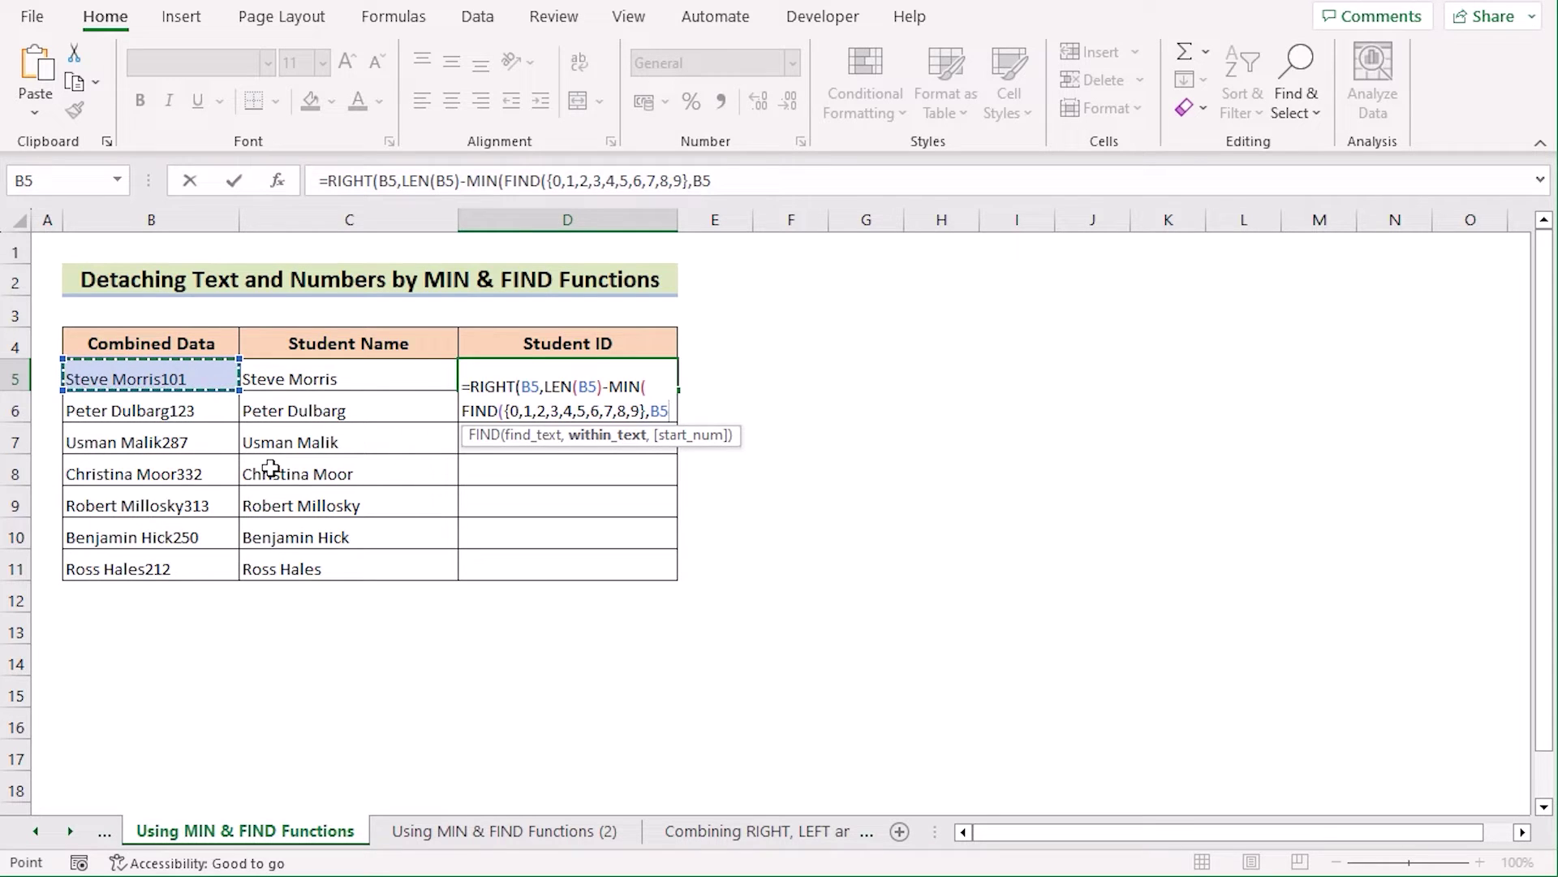
text(&)
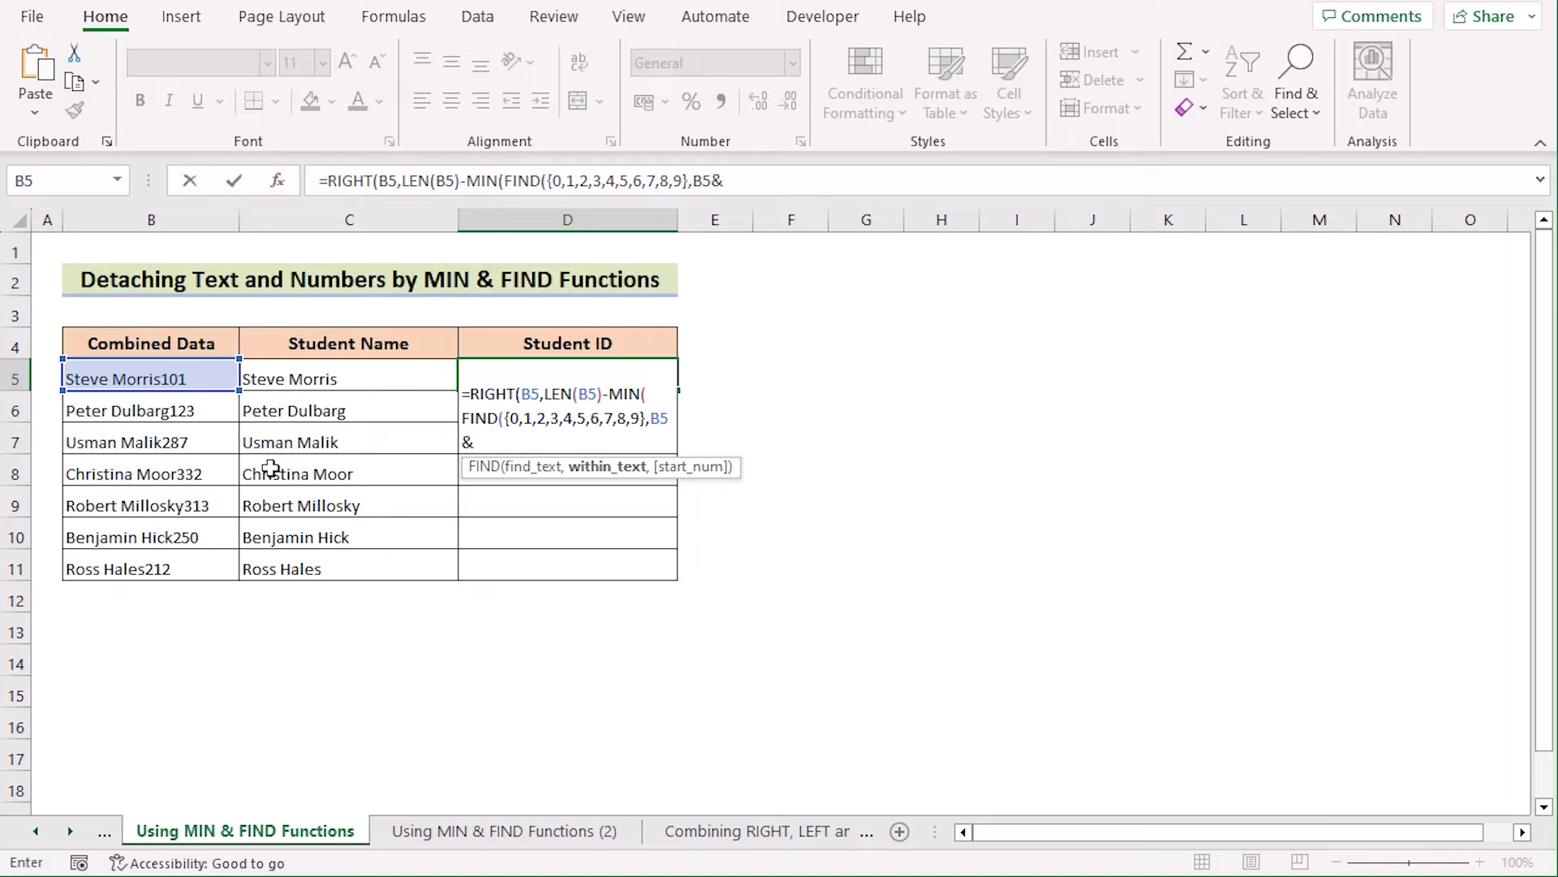
text("0123456789)
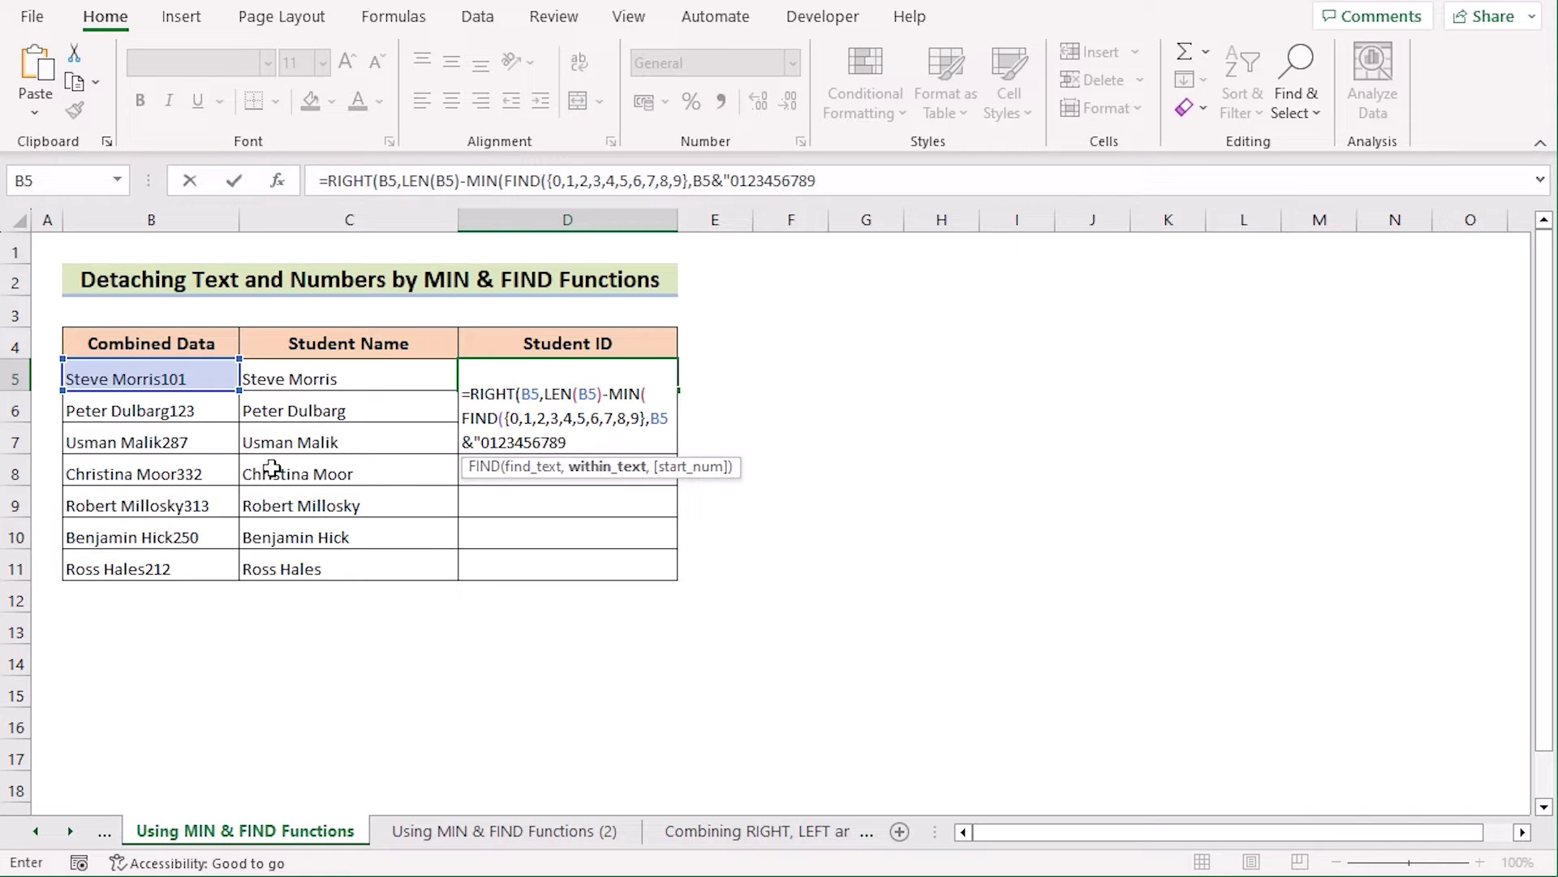
text(")))
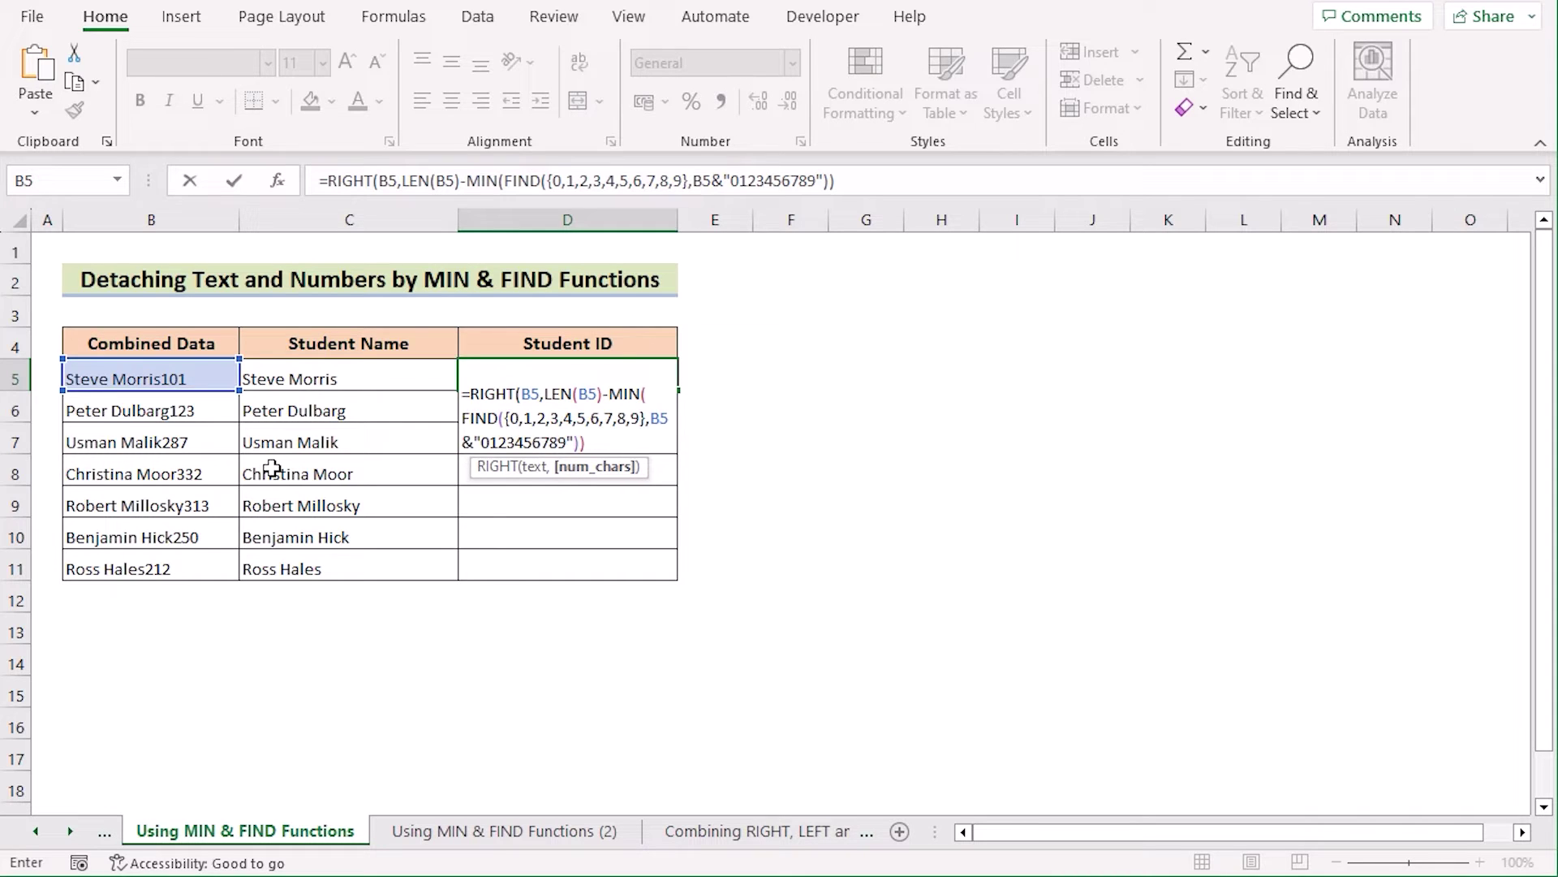
text(+)
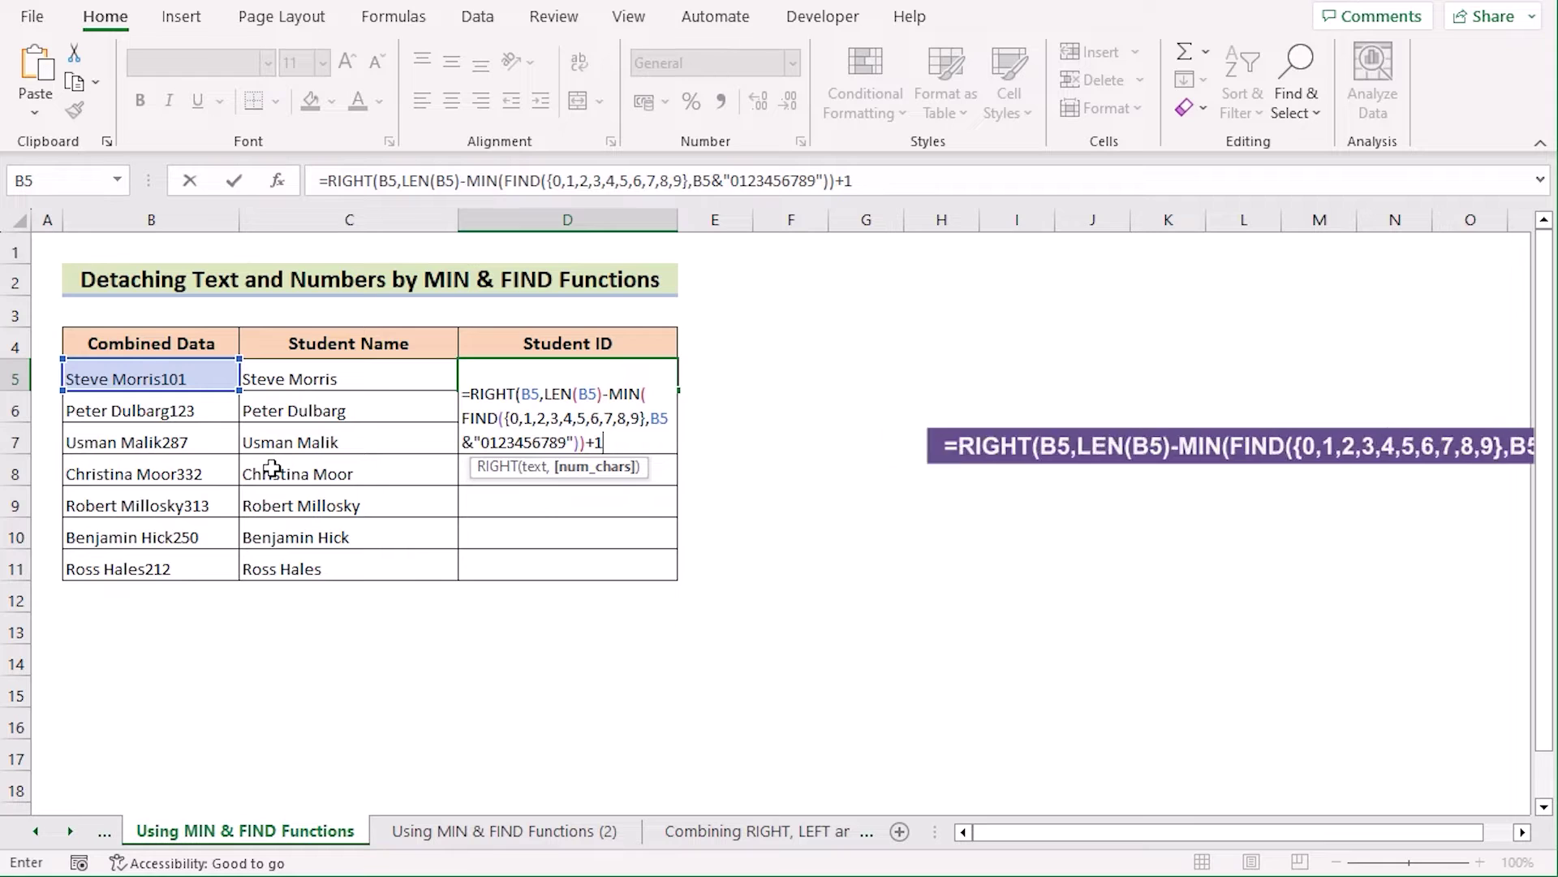
text(1))
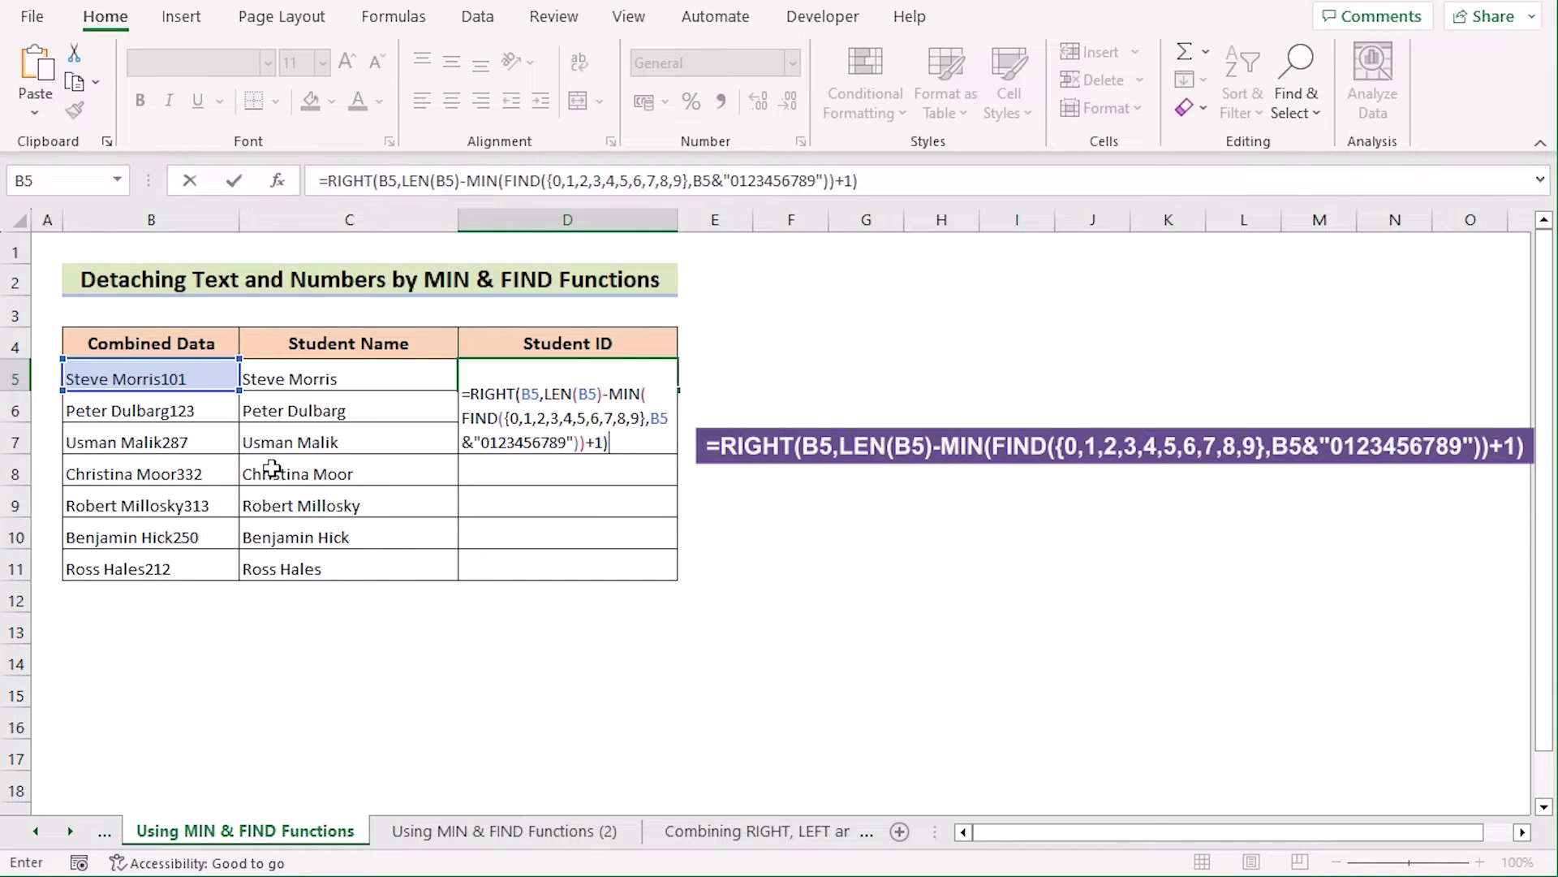
key(Return)
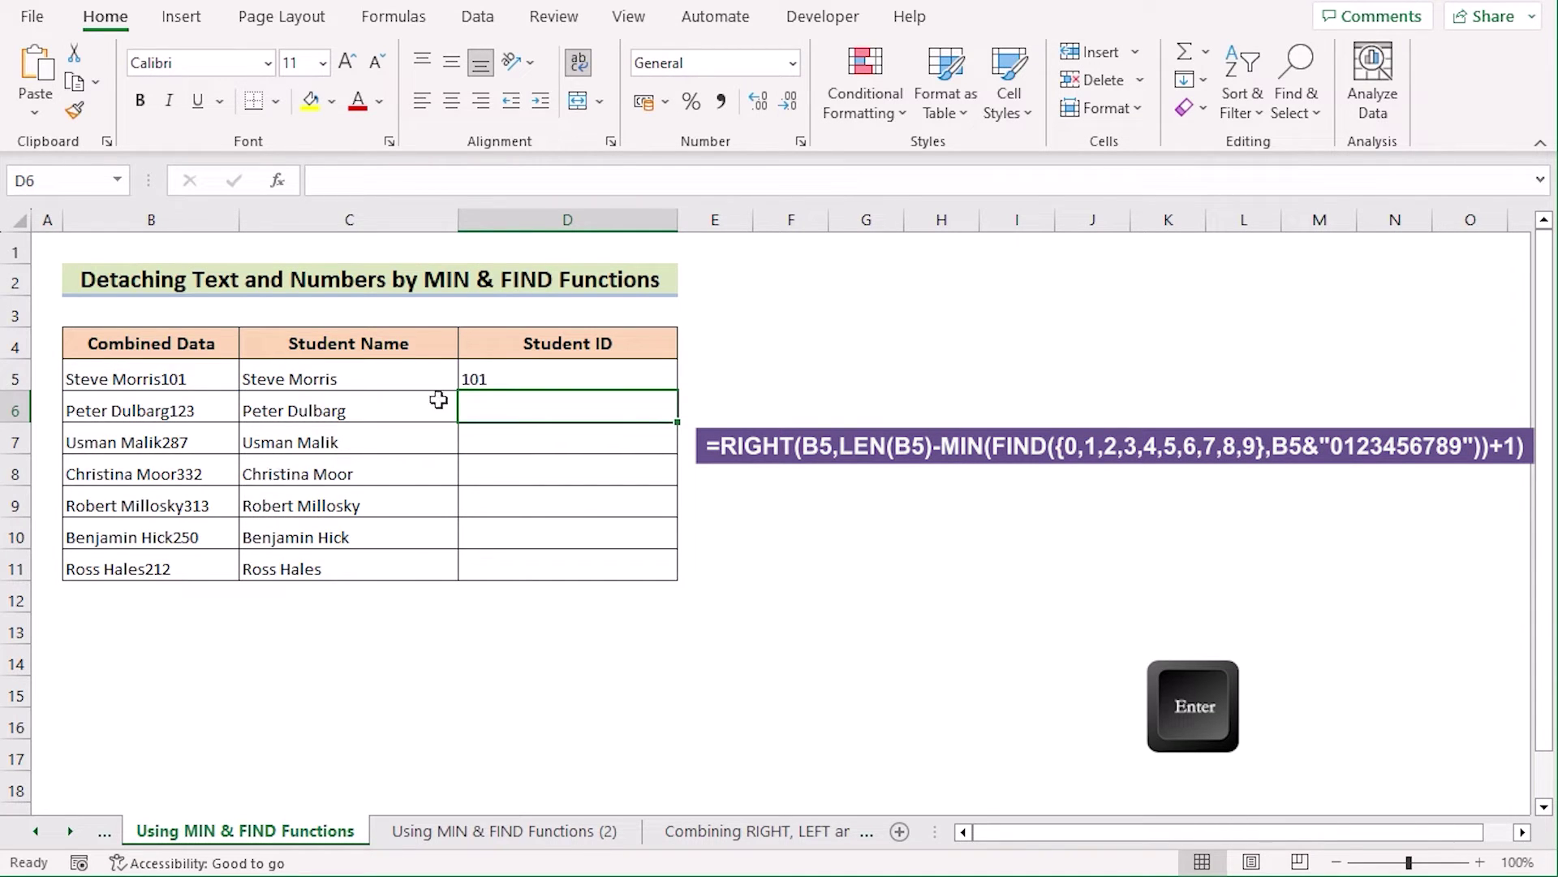
Step: Copy D5's ID formula down to D11, then go to the Using MIN & FIND Functions (2) sheet
click(552, 379)
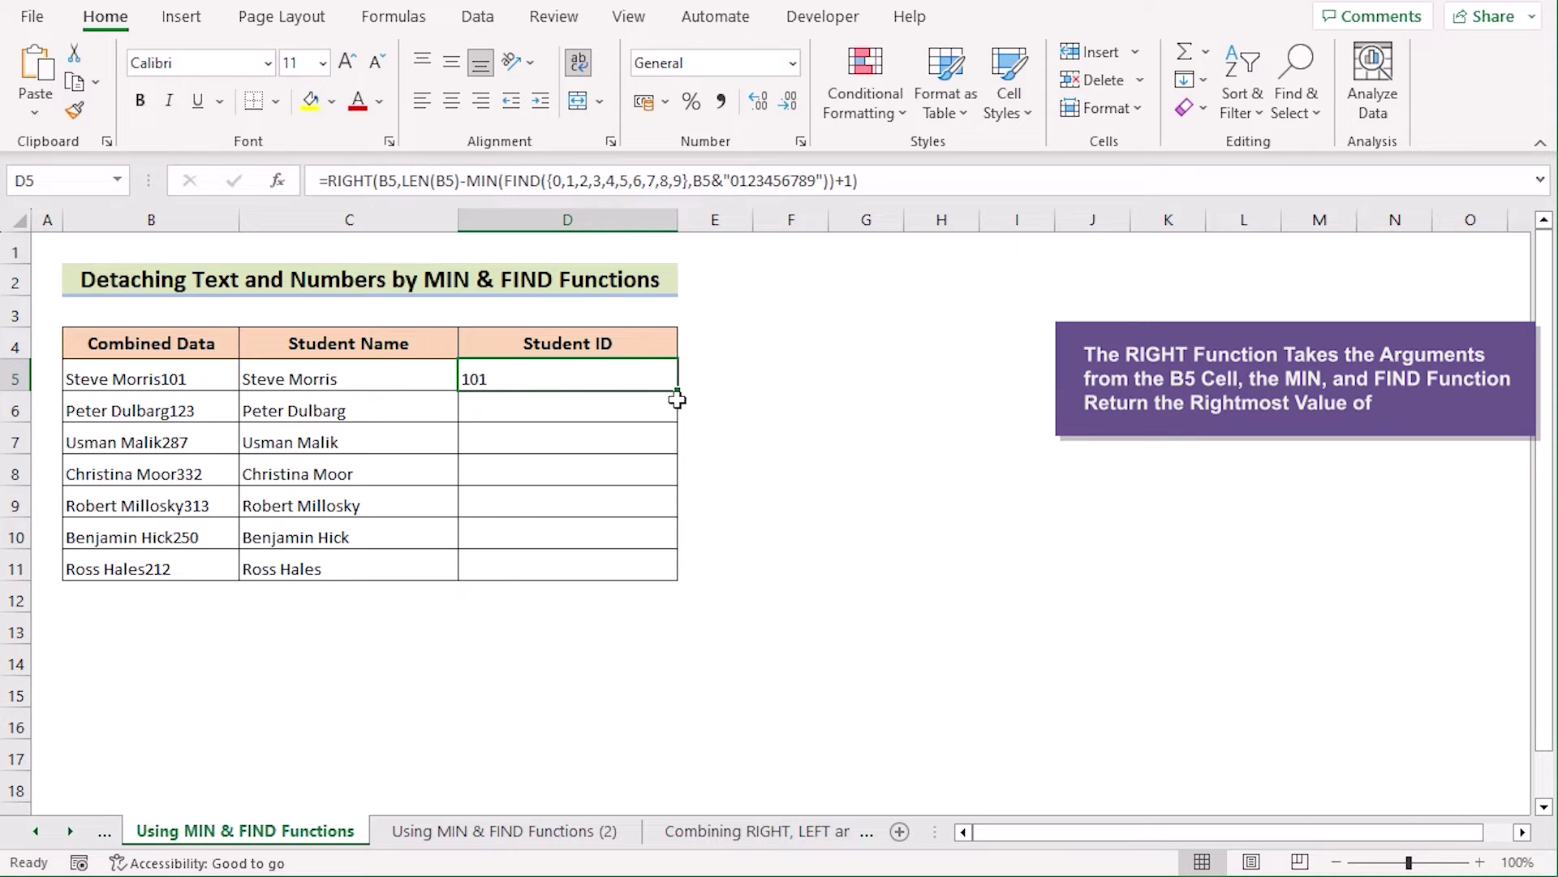
drag(679, 395, 678, 579)
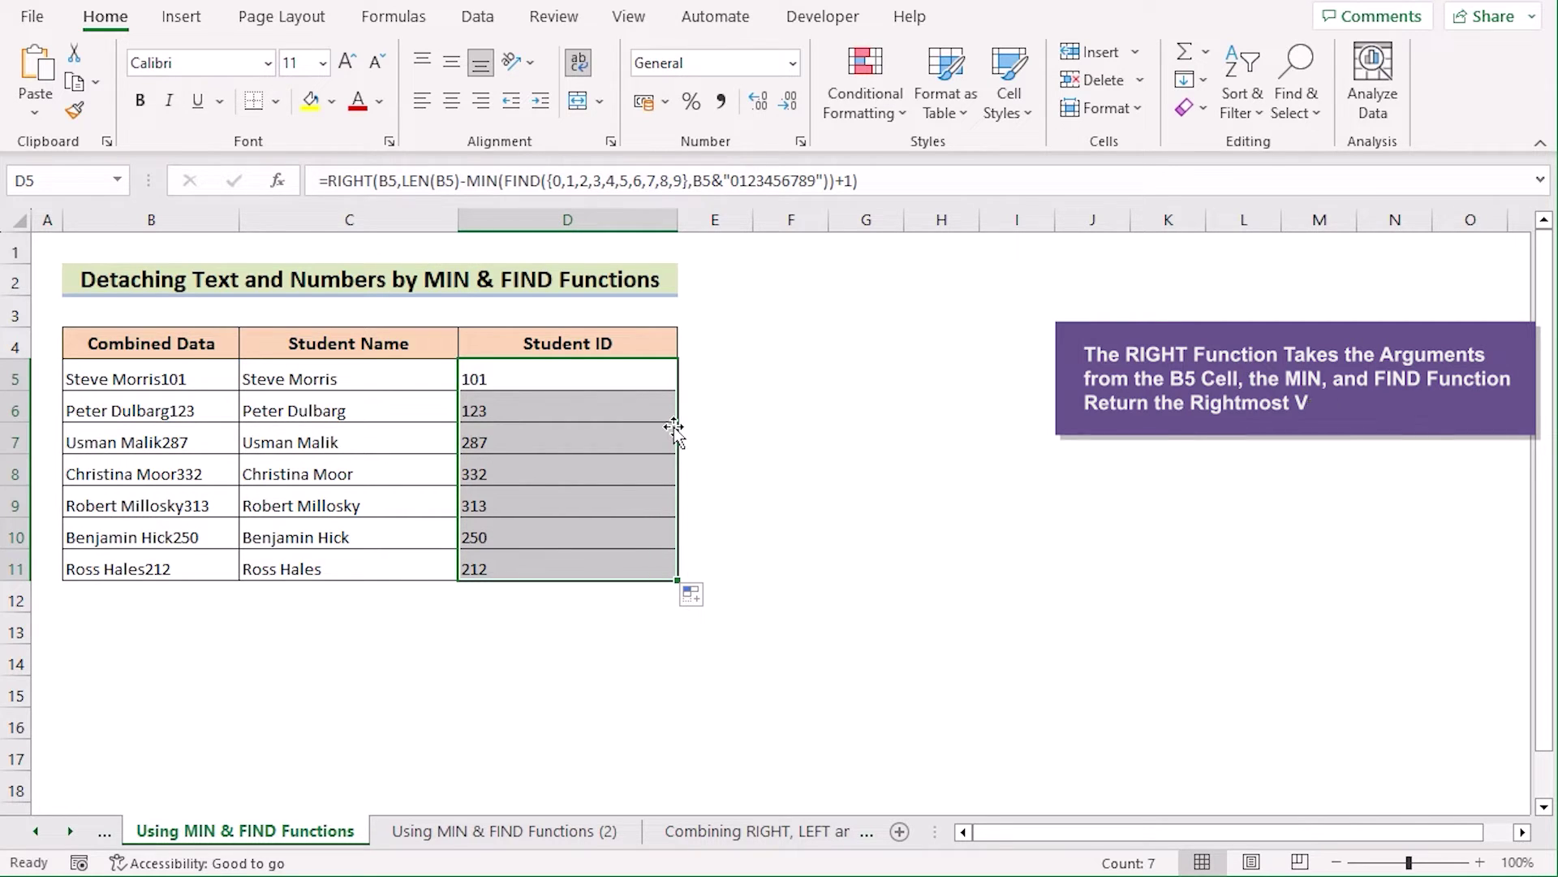
key(ctrl+Page_Down)
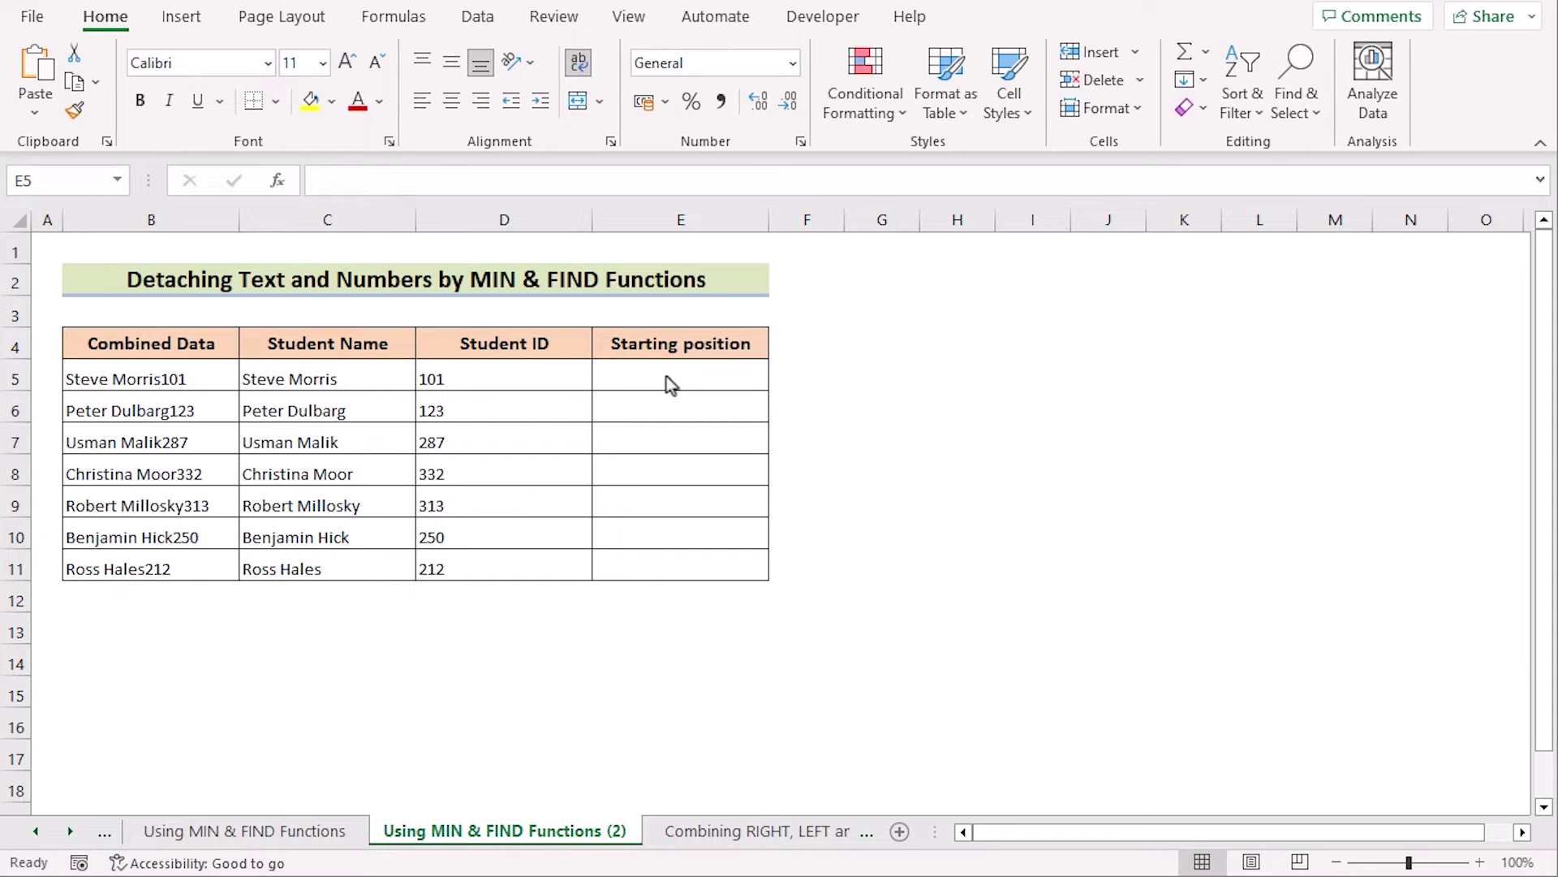
click(642, 378)
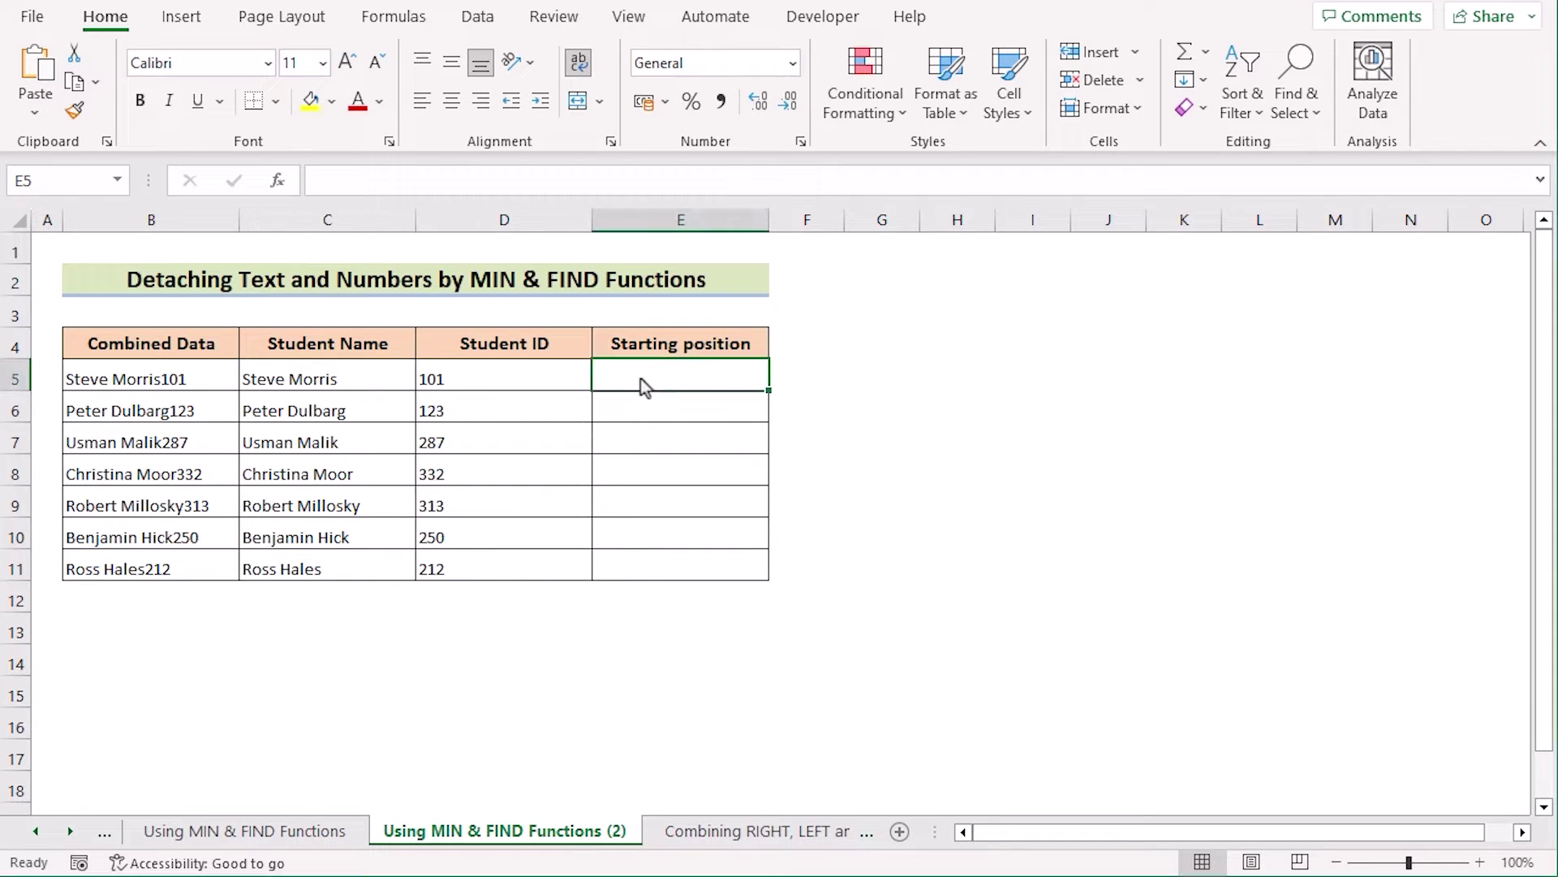
text(=)
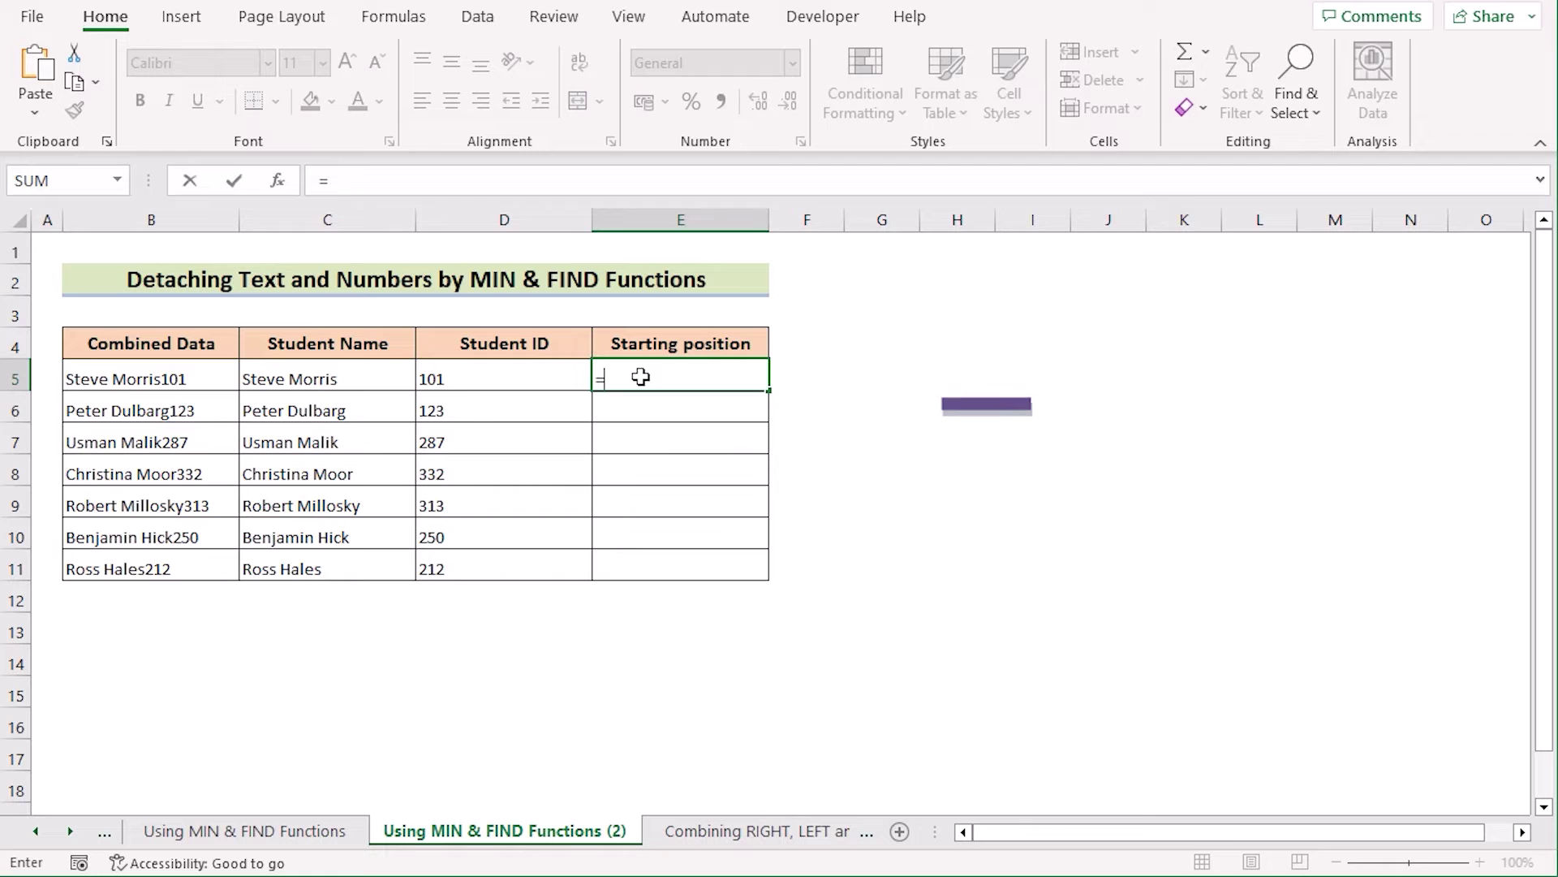
text(MIN()
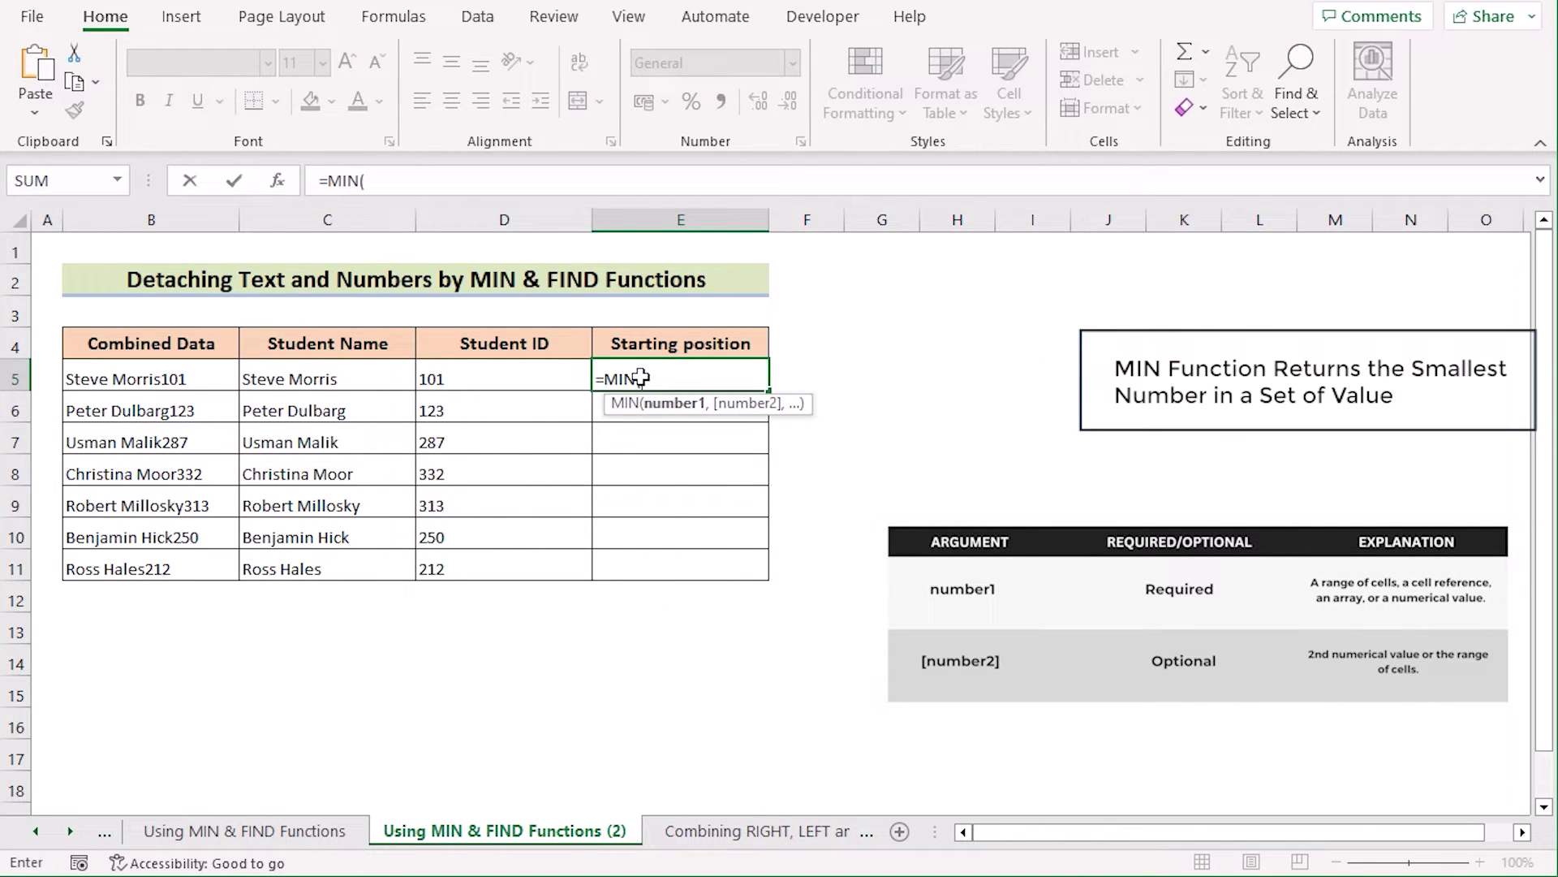
text(FI)
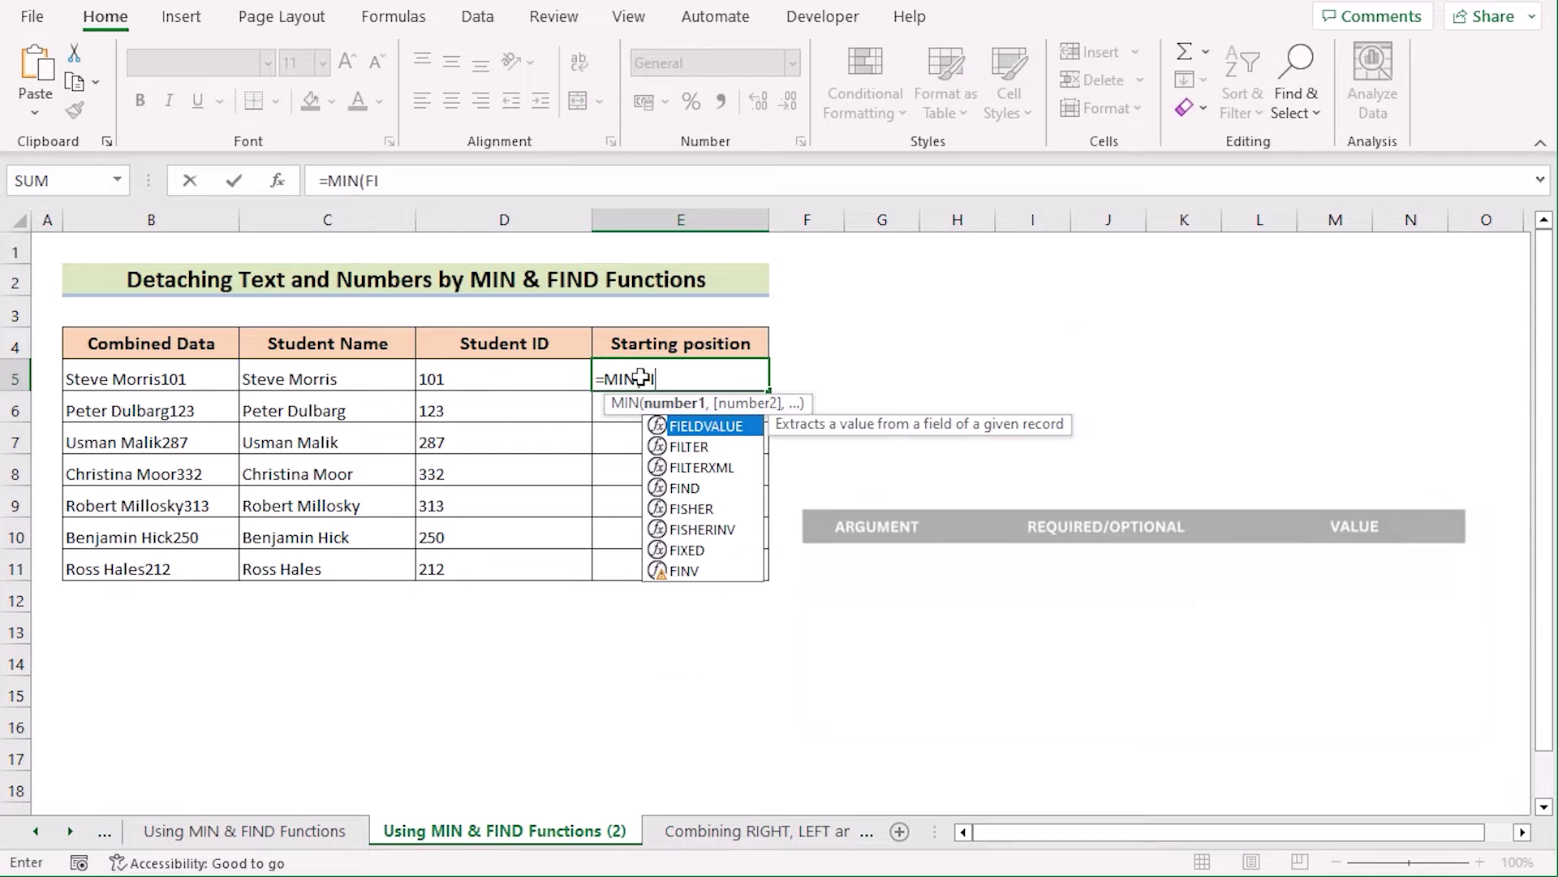
text(ND)
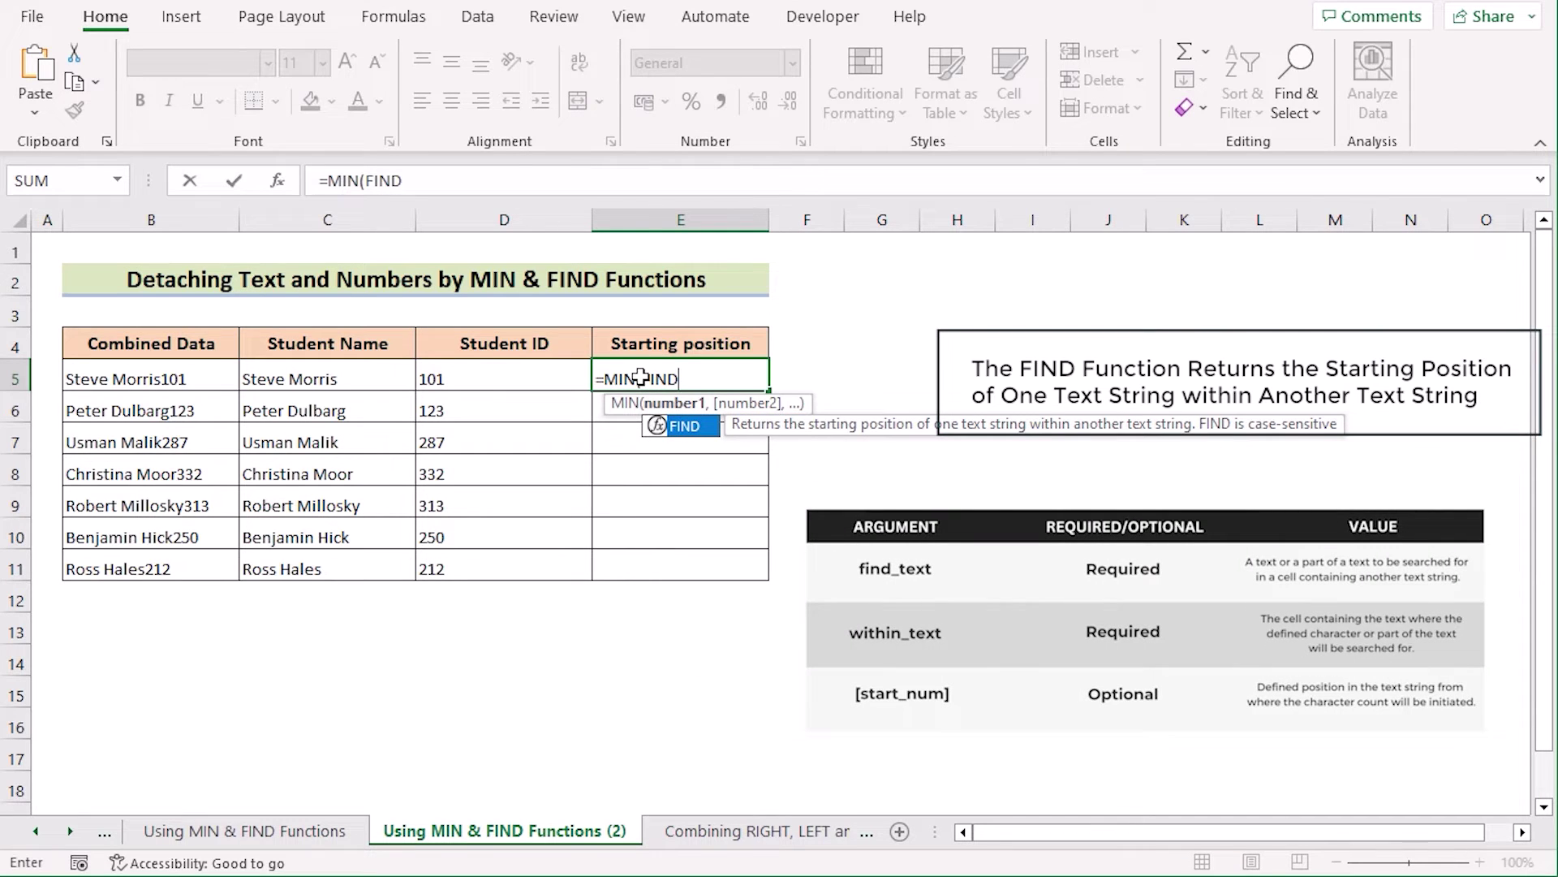
text(()
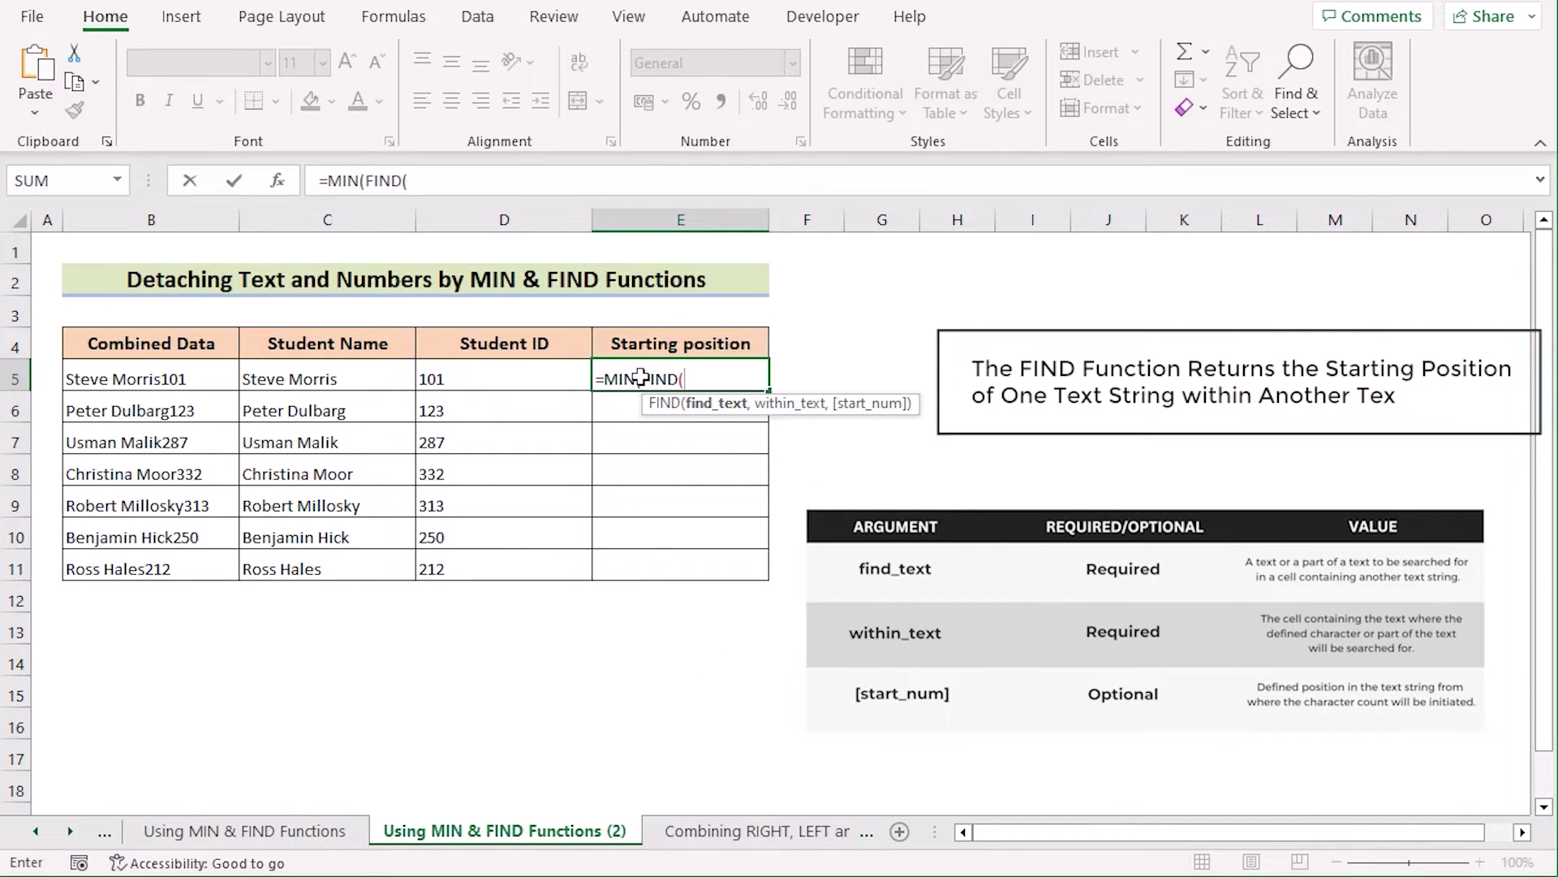
text({0,1,2,3,4,)
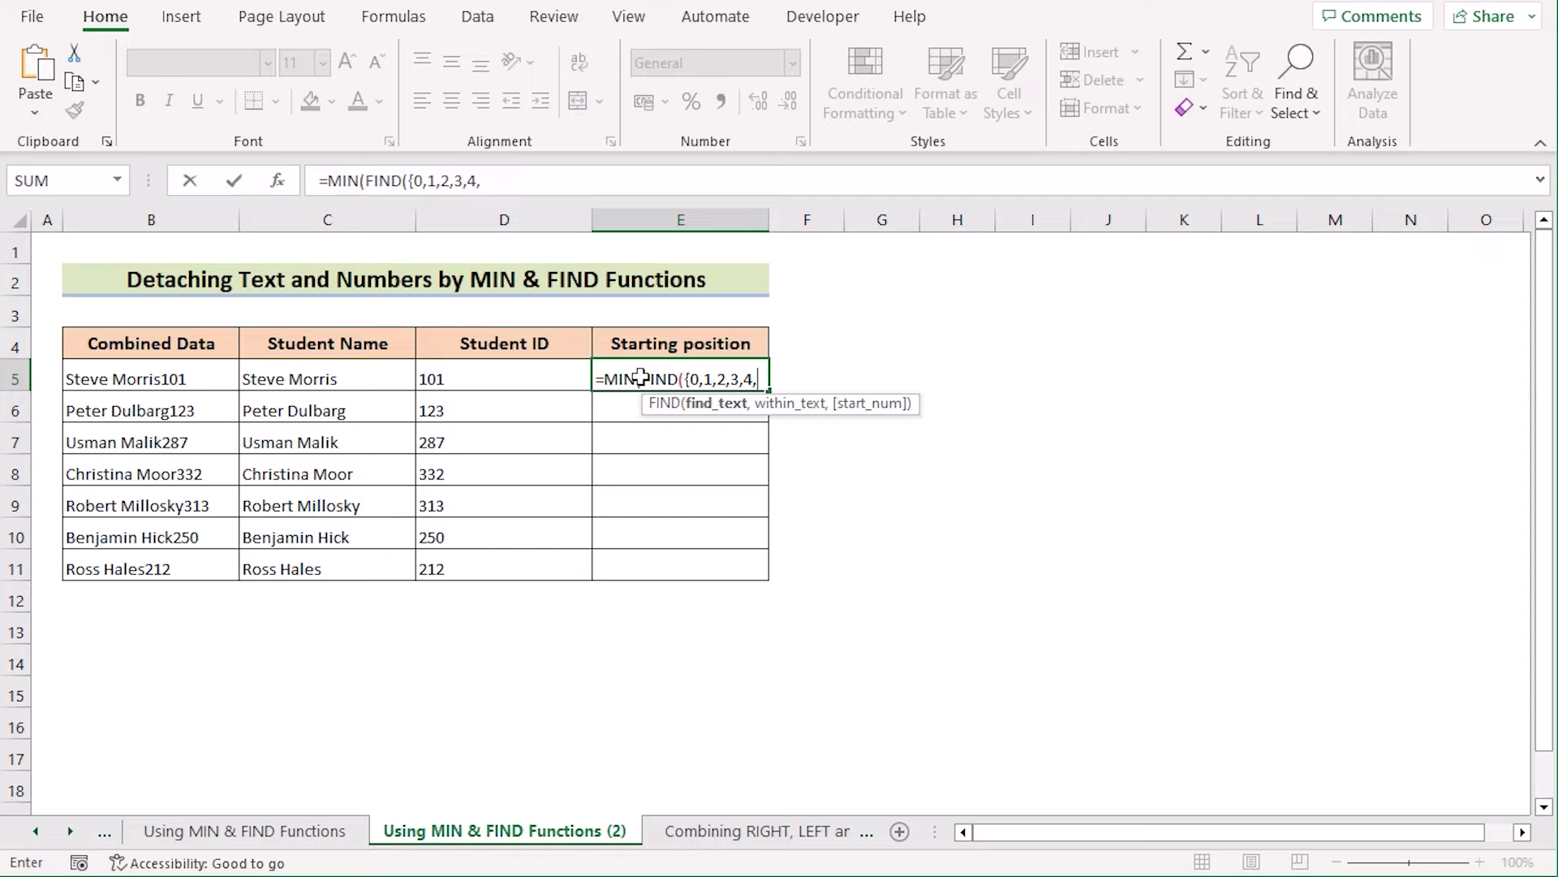
text(5,6,7,8,9},)
click(170, 381)
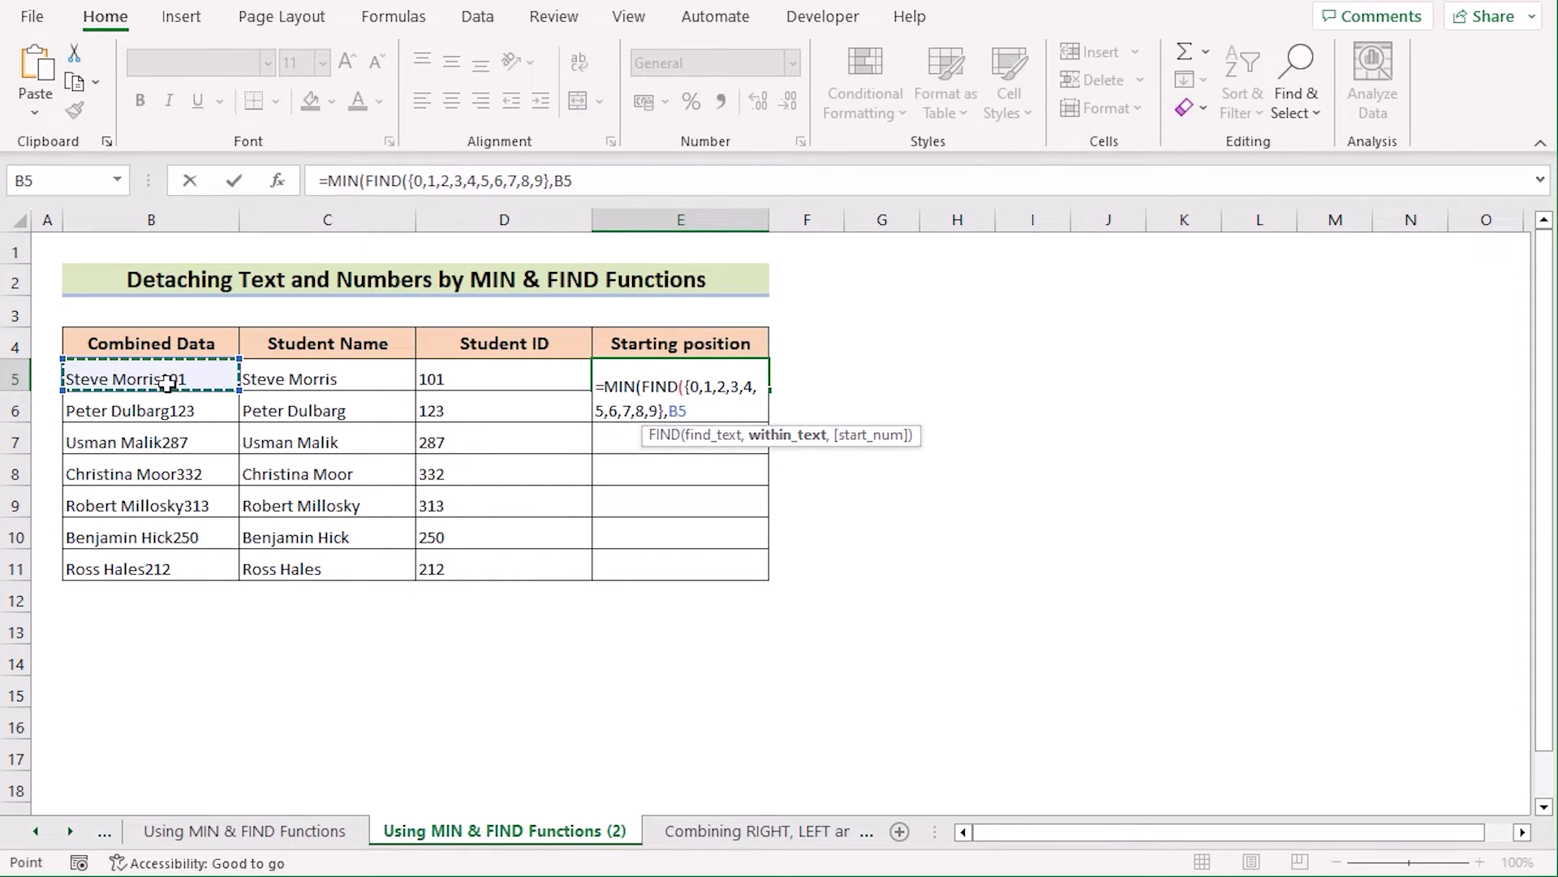
text(&"0123456789")))
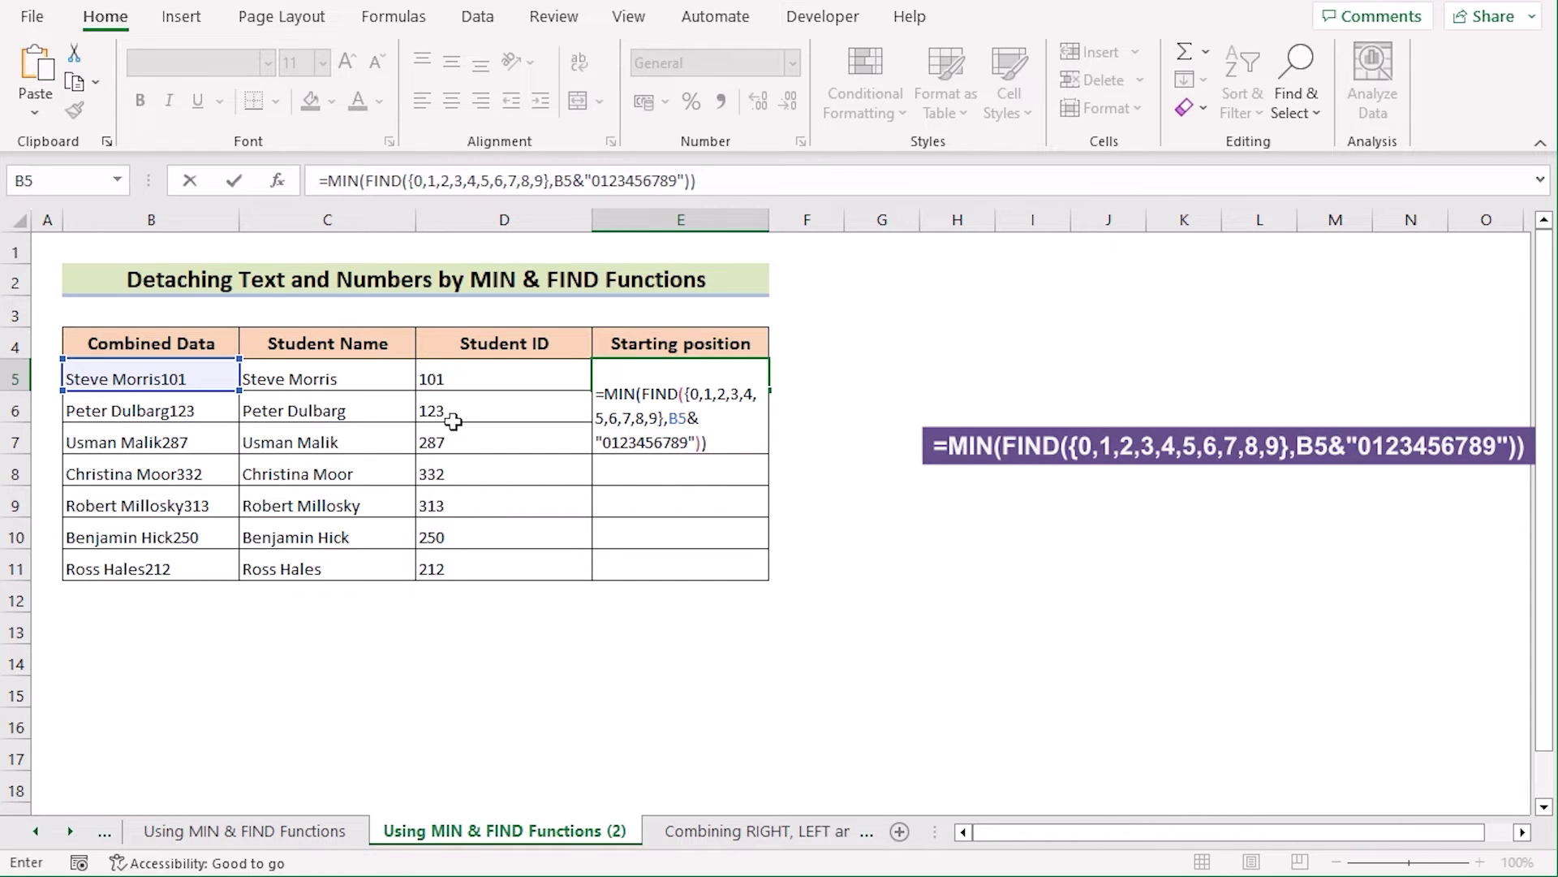
key(Return)
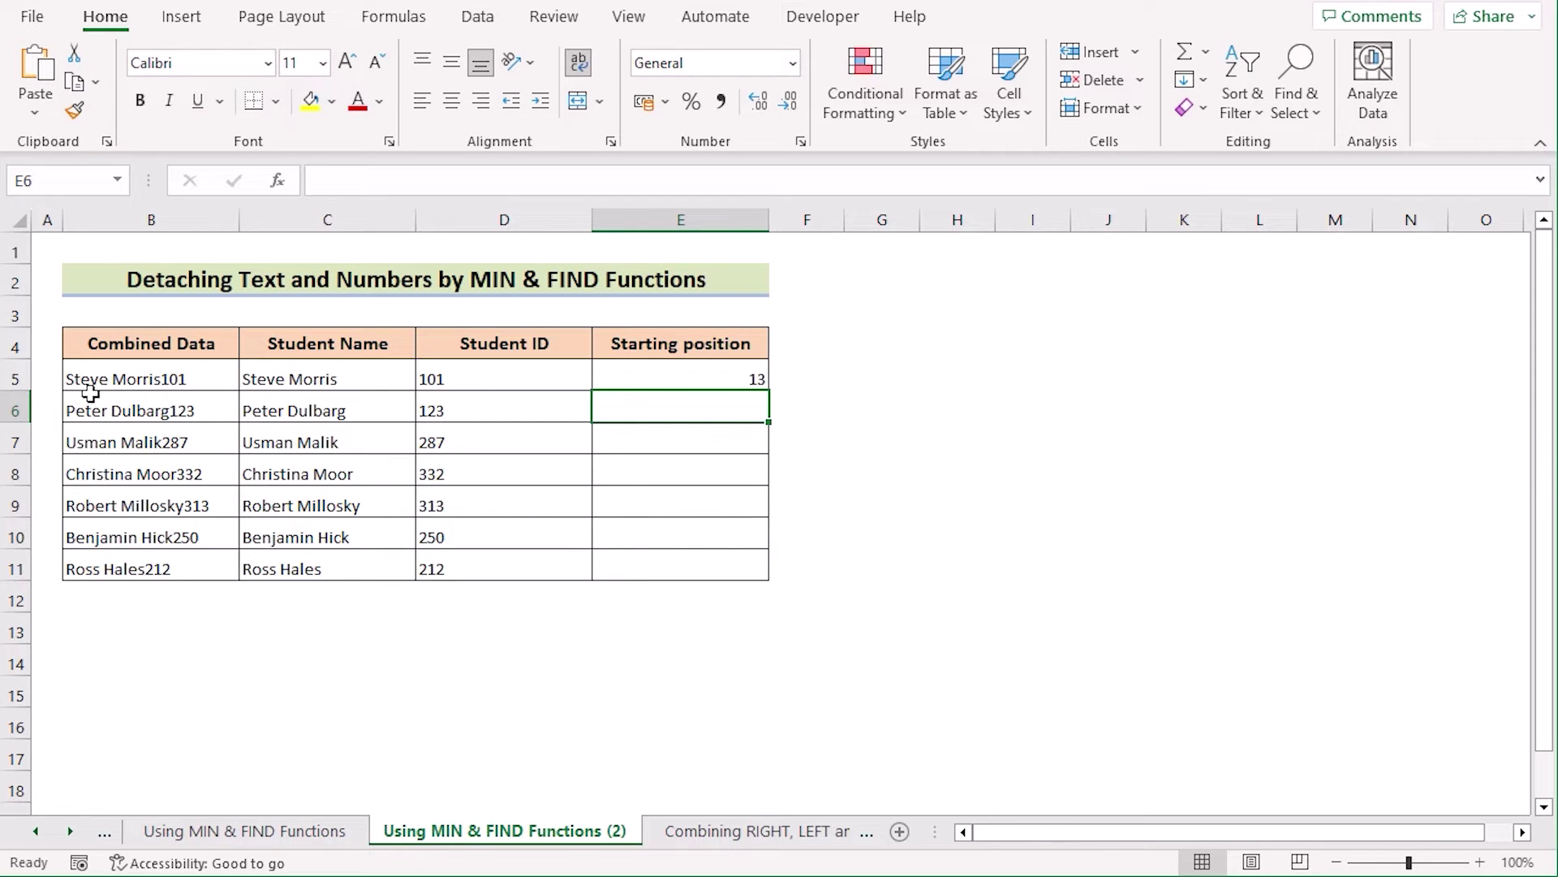
click(215, 370)
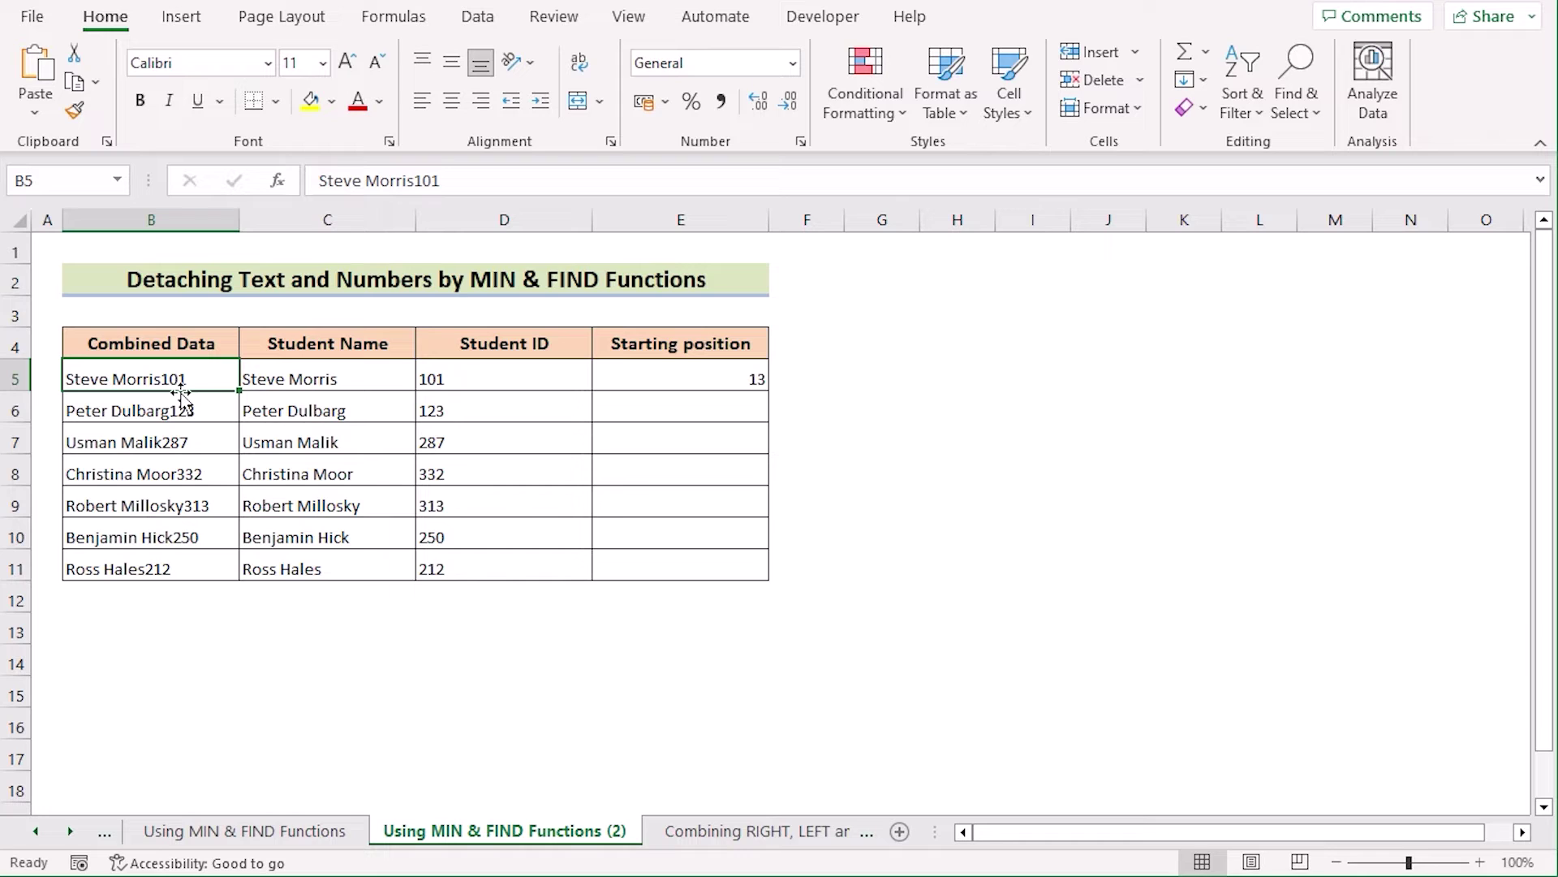
click(635, 386)
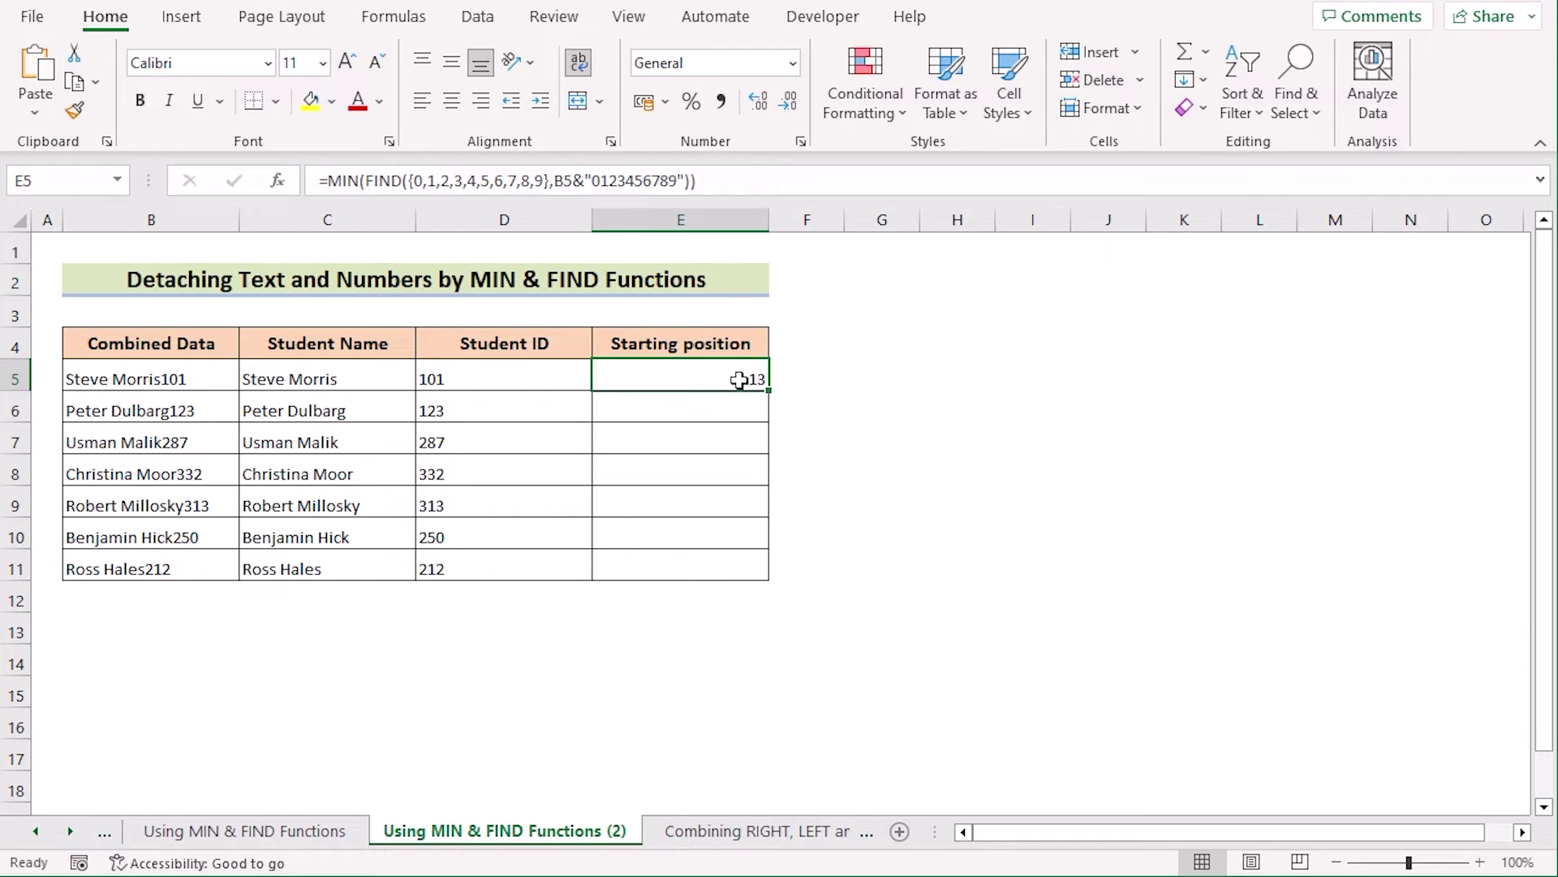
drag(769, 393, 765, 577)
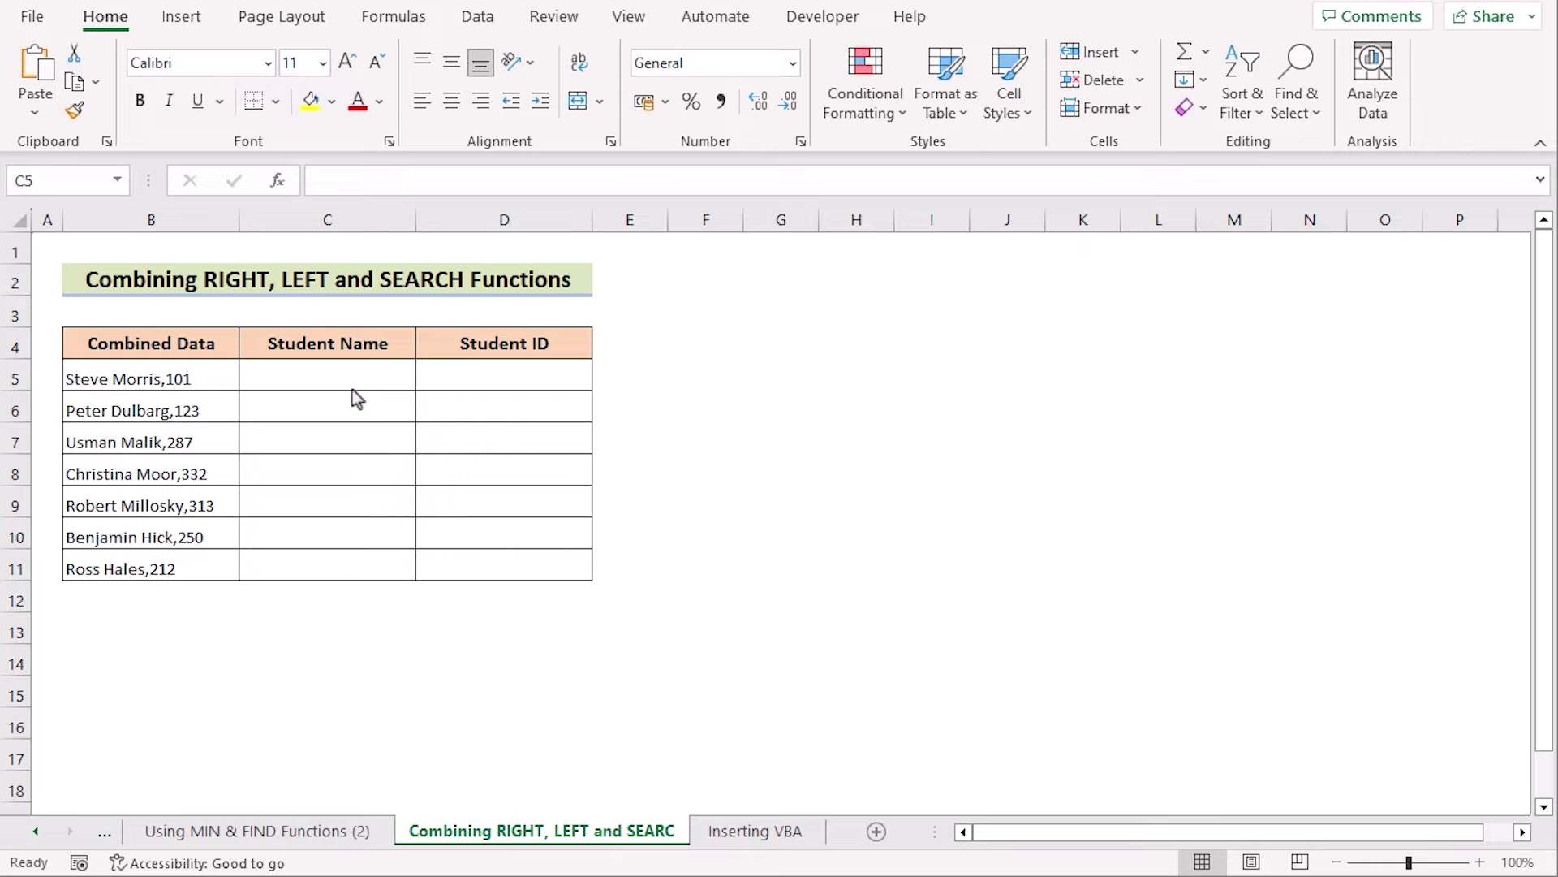
Step: Enter =LEFT(B5,SEARCH(",",B5)-1) in C5 and fill it down to C11 to list the student names
double_click(305, 374)
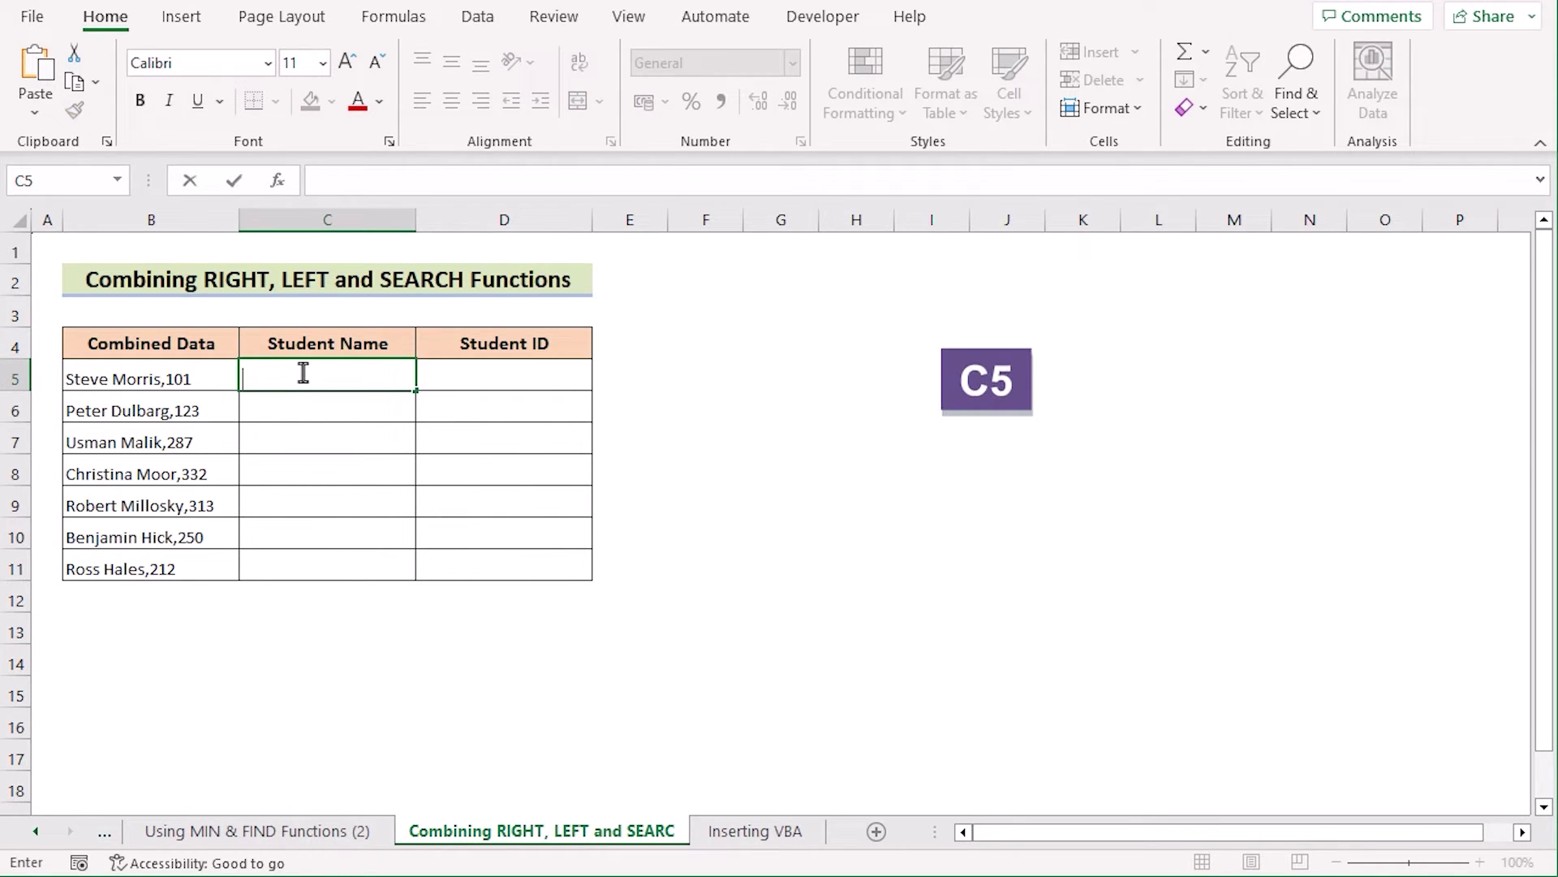
text(=LEFT()
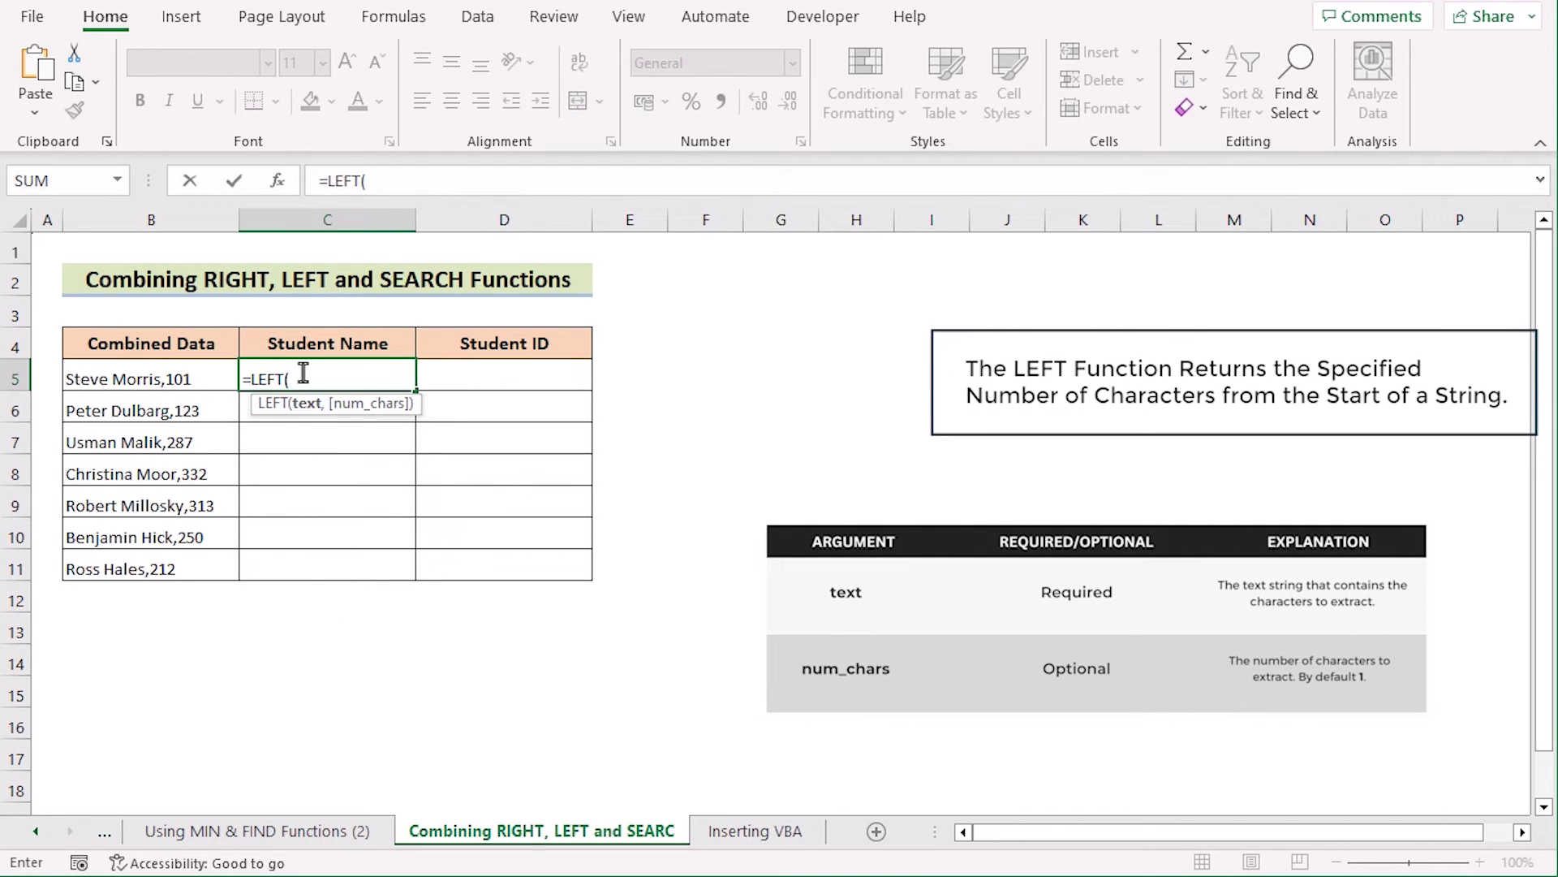
click(189, 376)
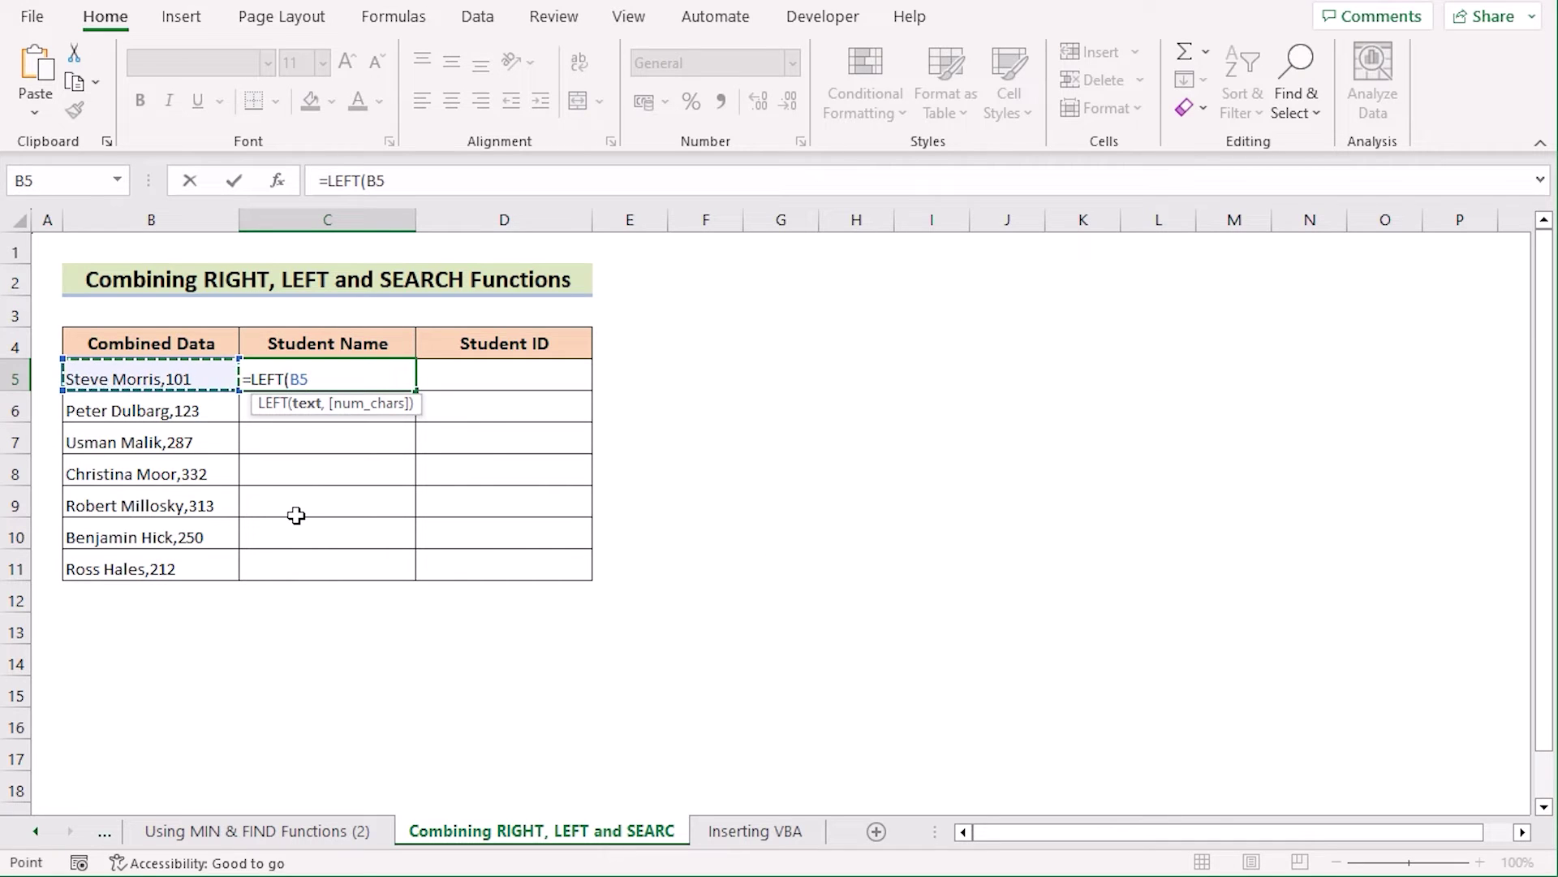
text(,)
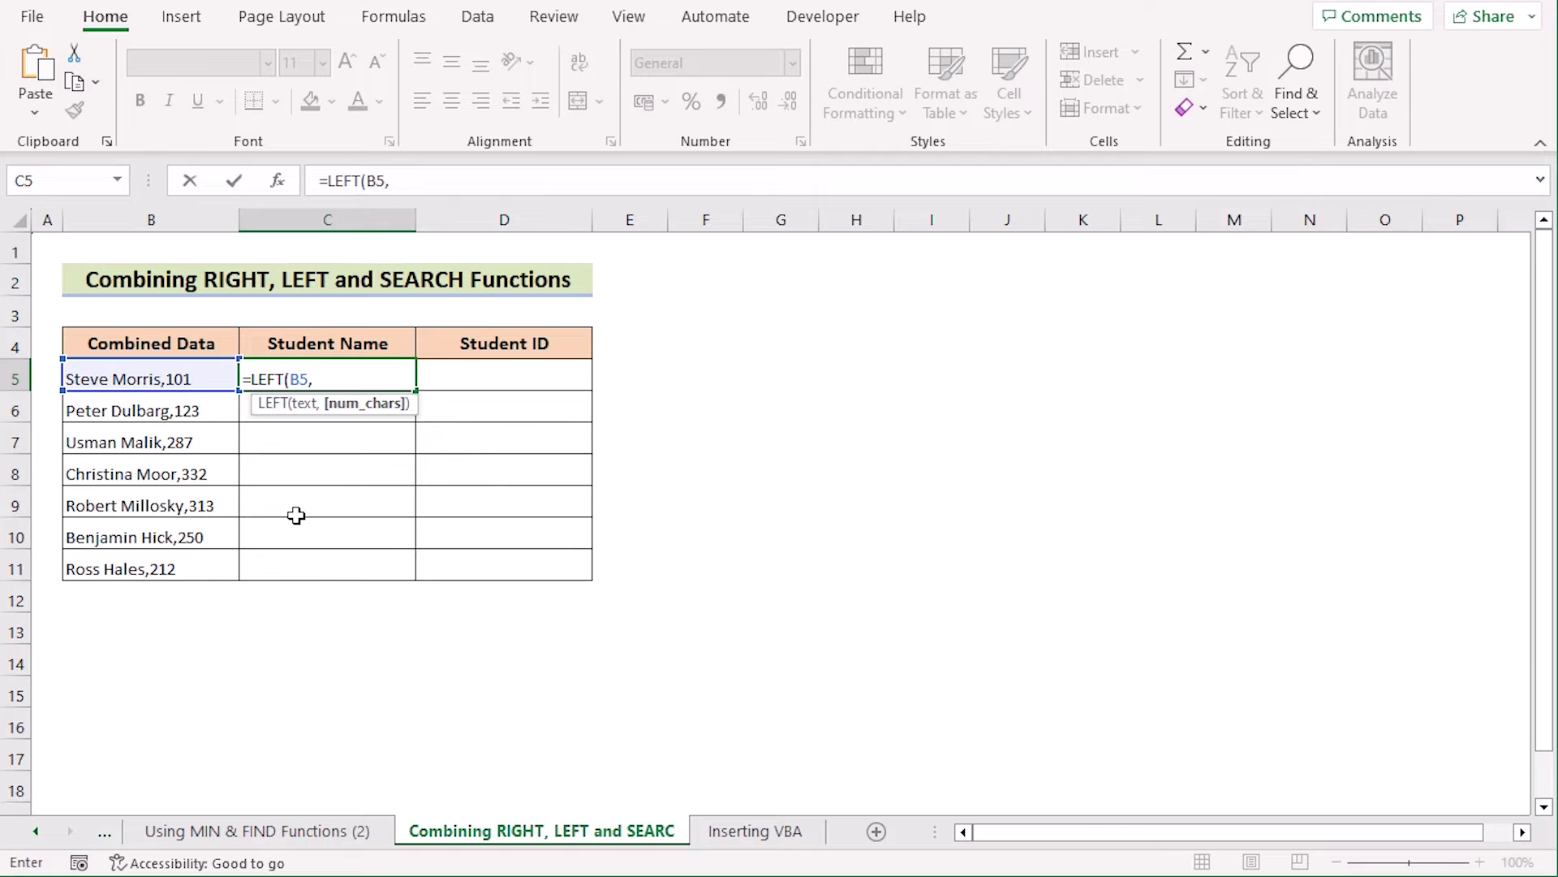
text(SEARCH(",)
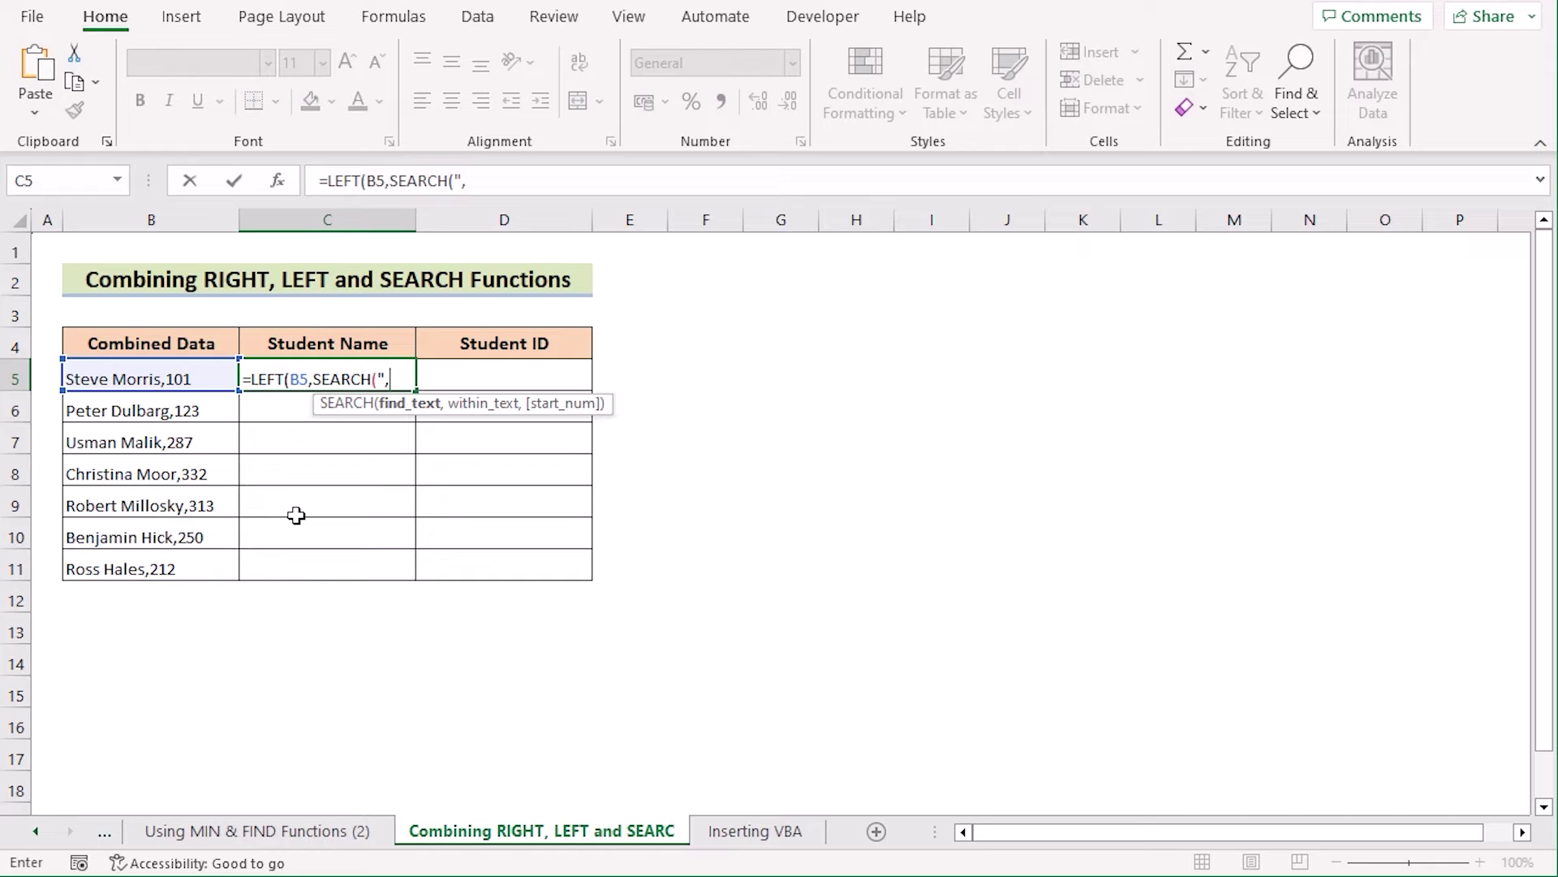
text(",)
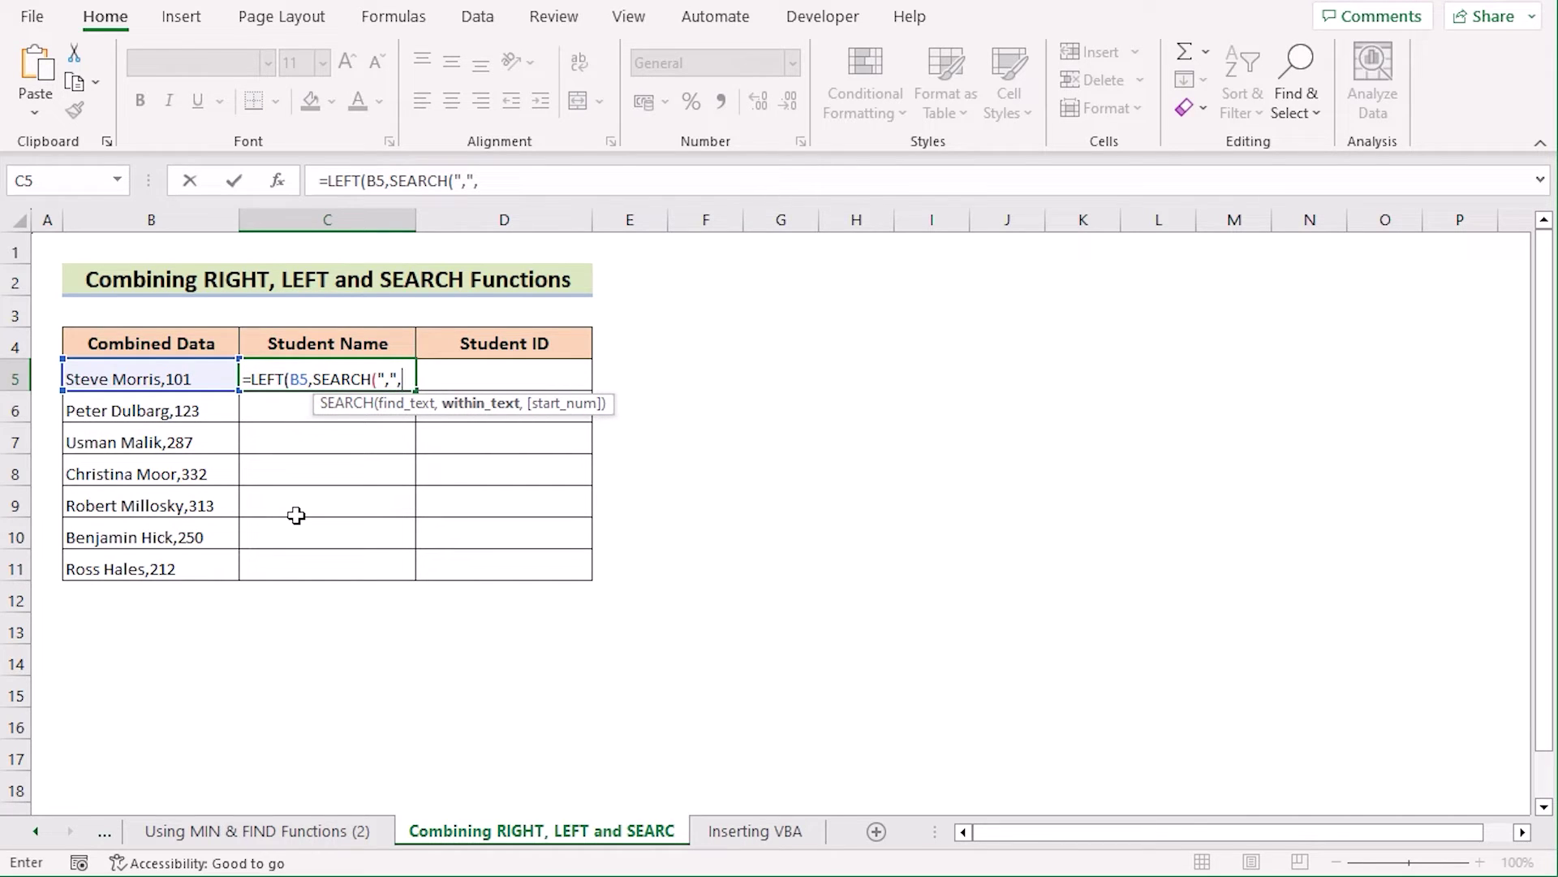
click(154, 374)
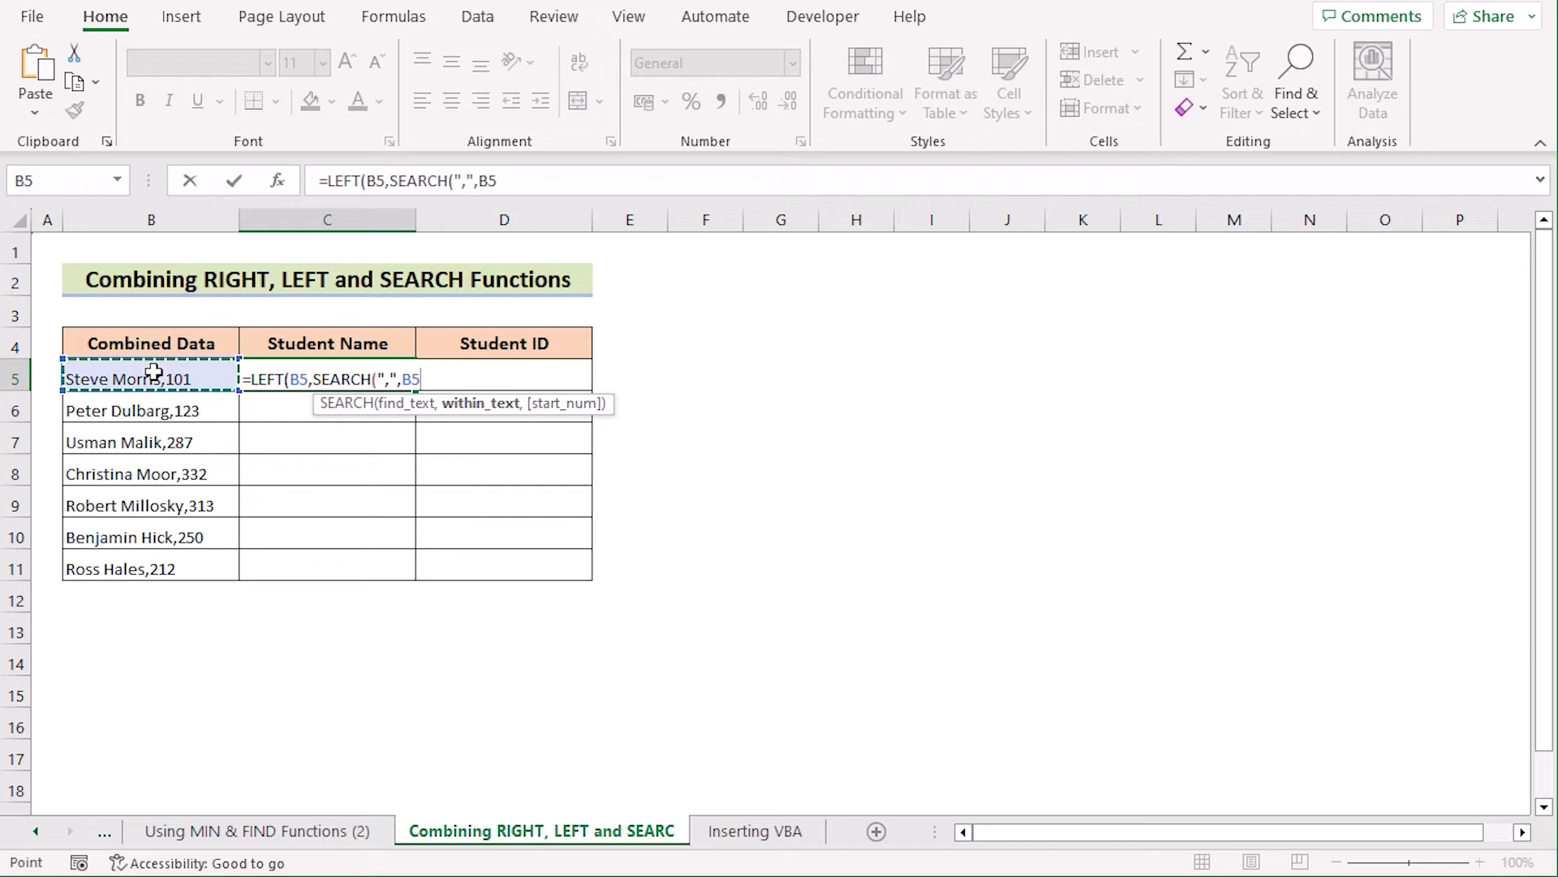
text())
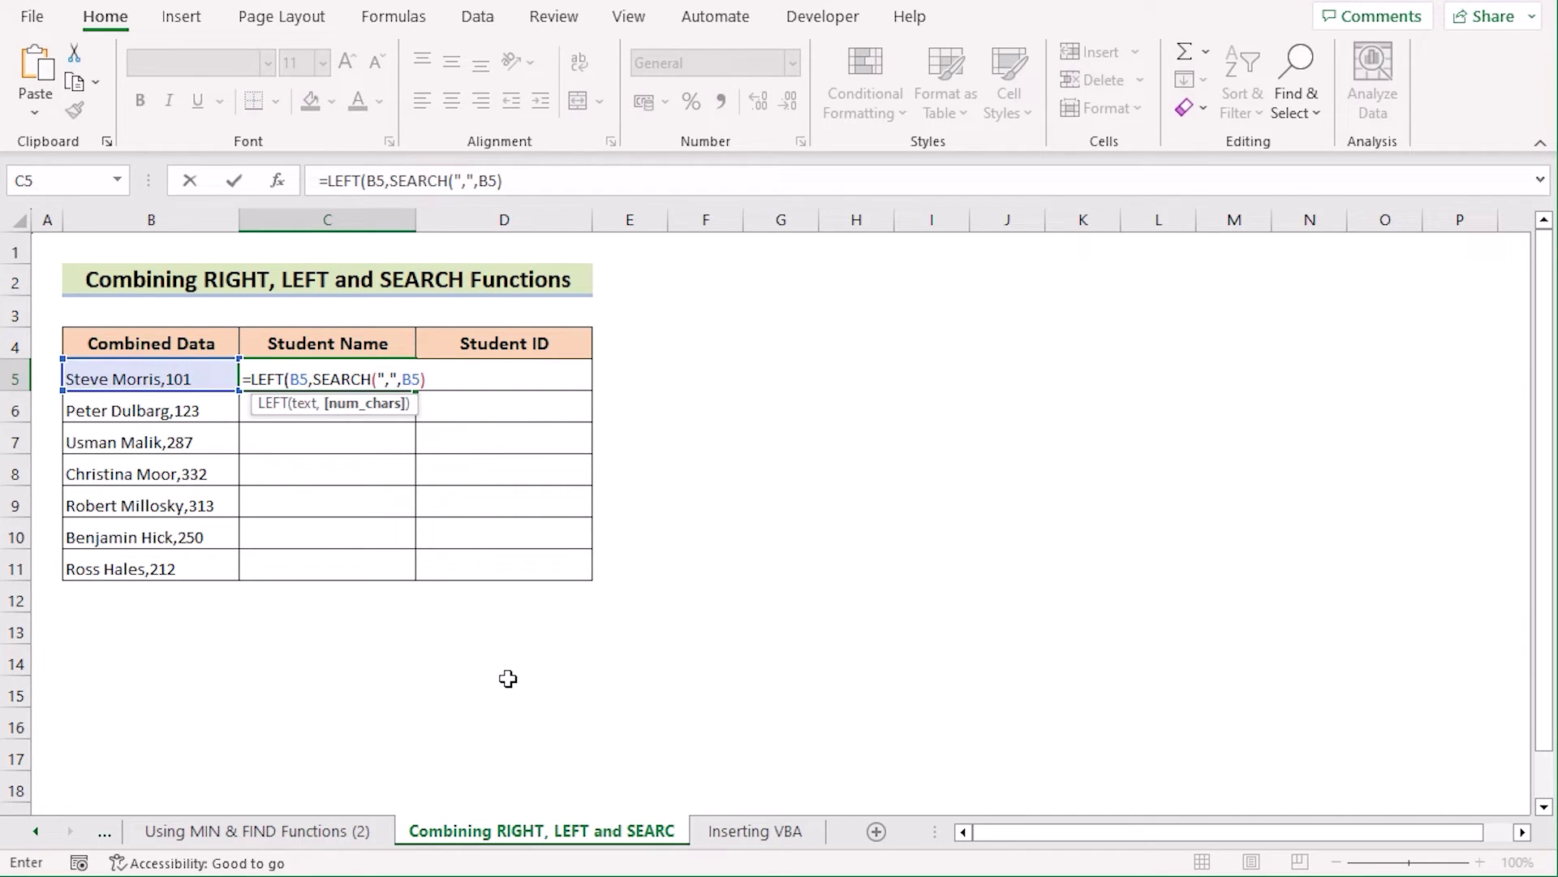
text(-1)
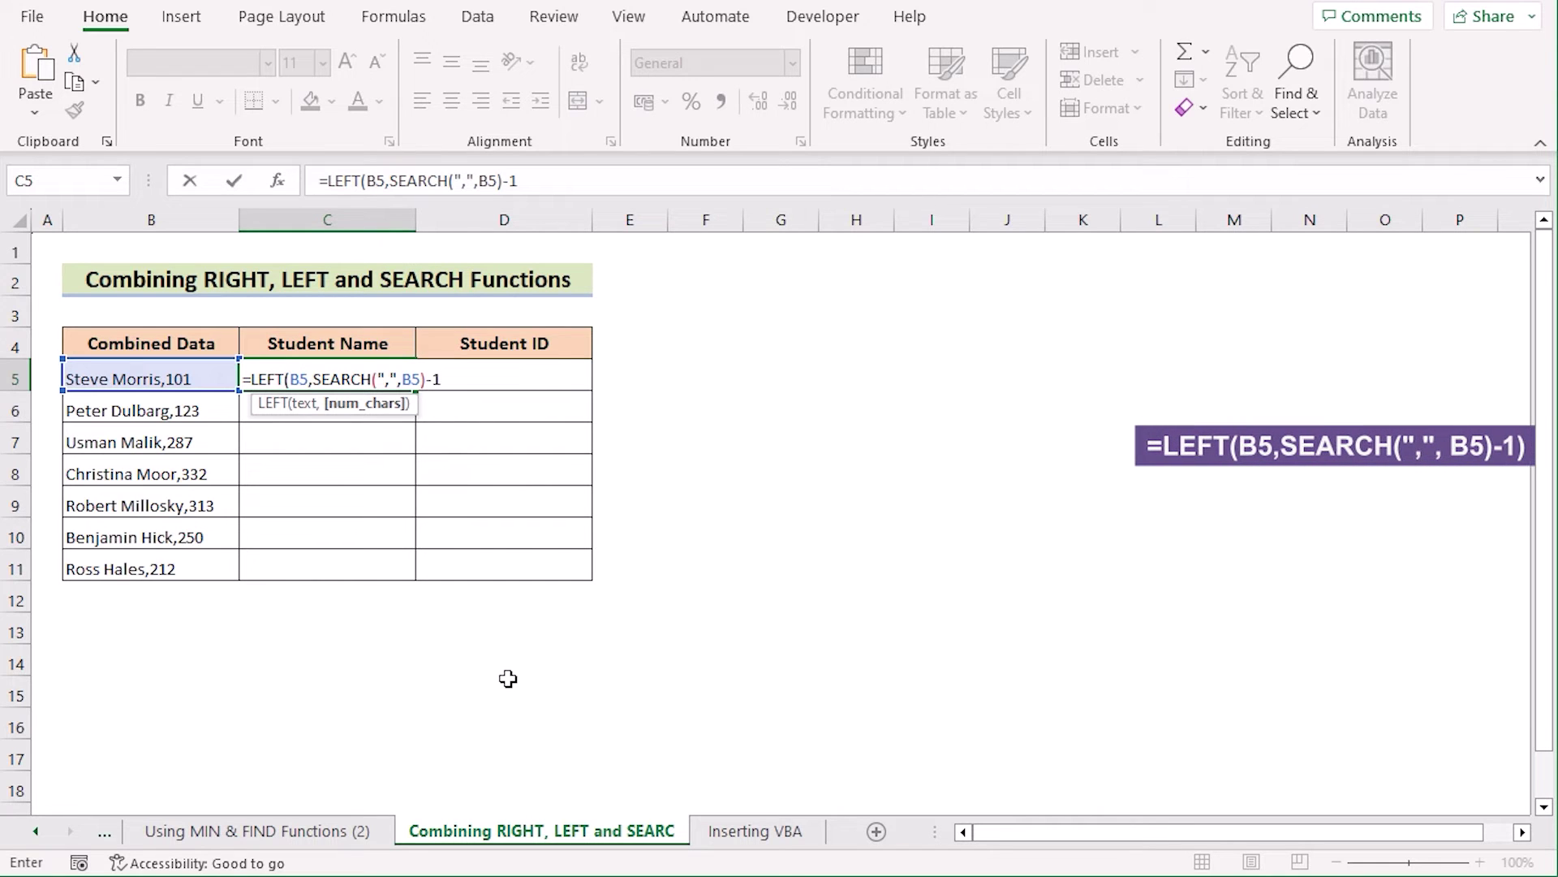
text())
key(Return)
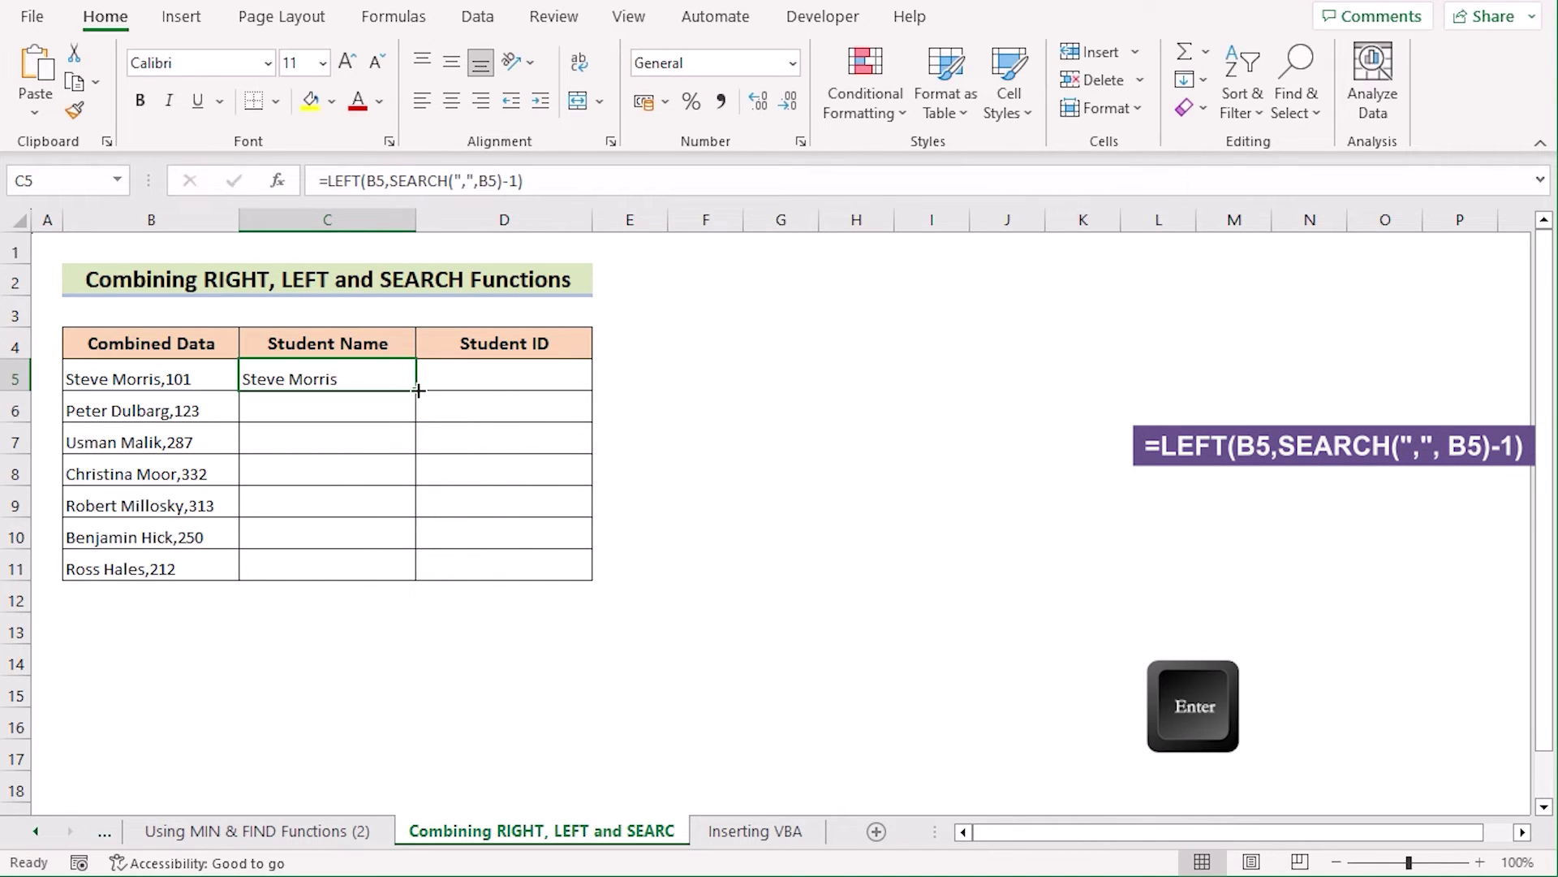
drag(418, 392, 419, 579)
click(506, 368)
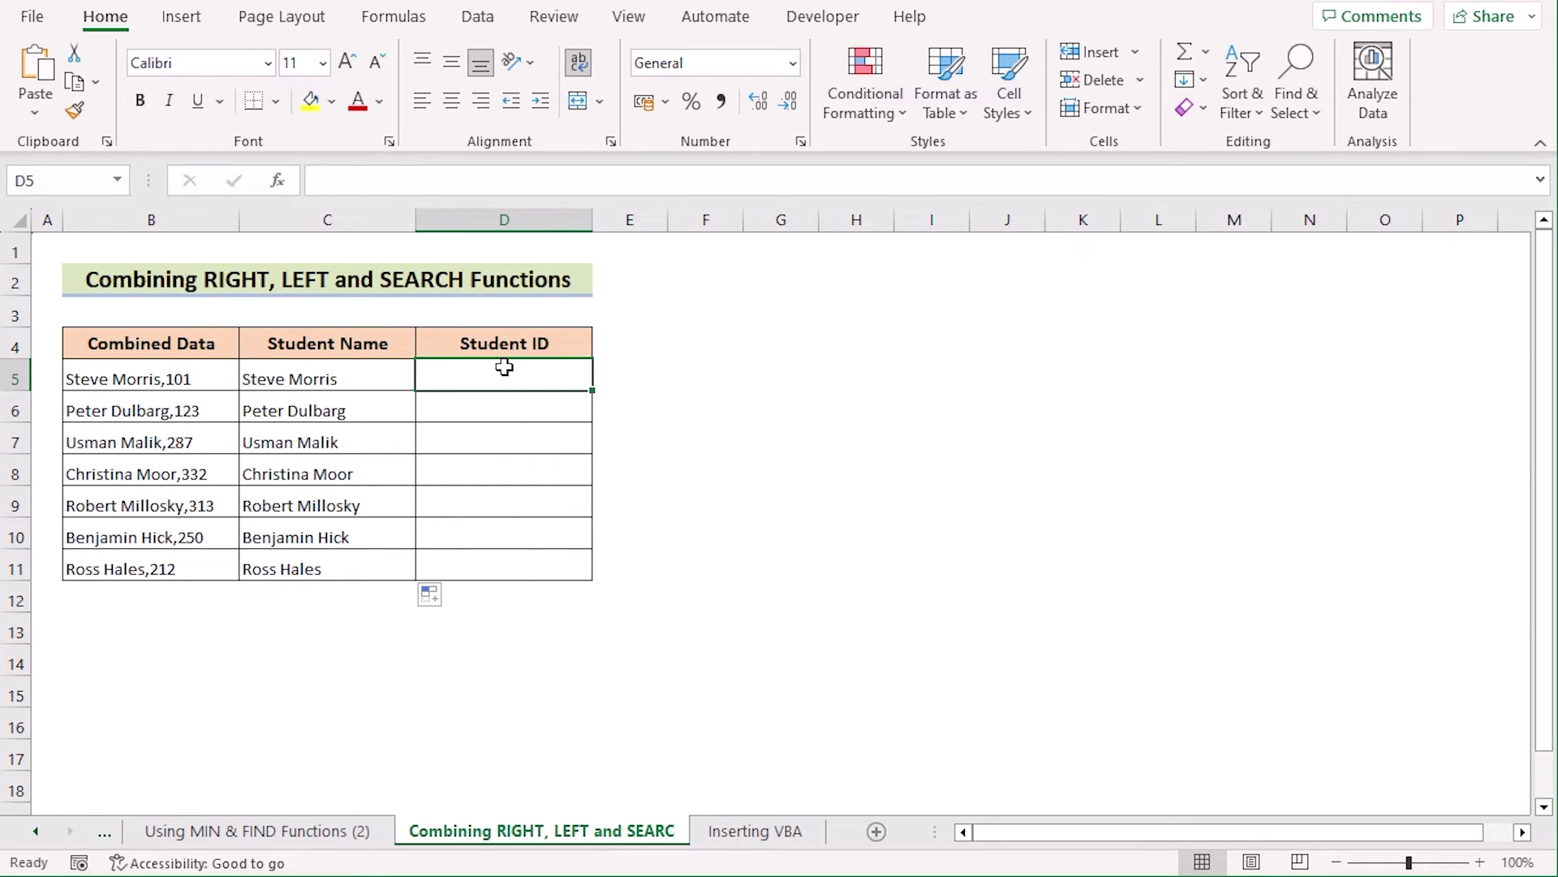
Step: Enter =RIGHT(B5,LEN(B5)-SEARCH(",",B5)) in D5 and fill it down to D11 for the student IDs
text(=R)
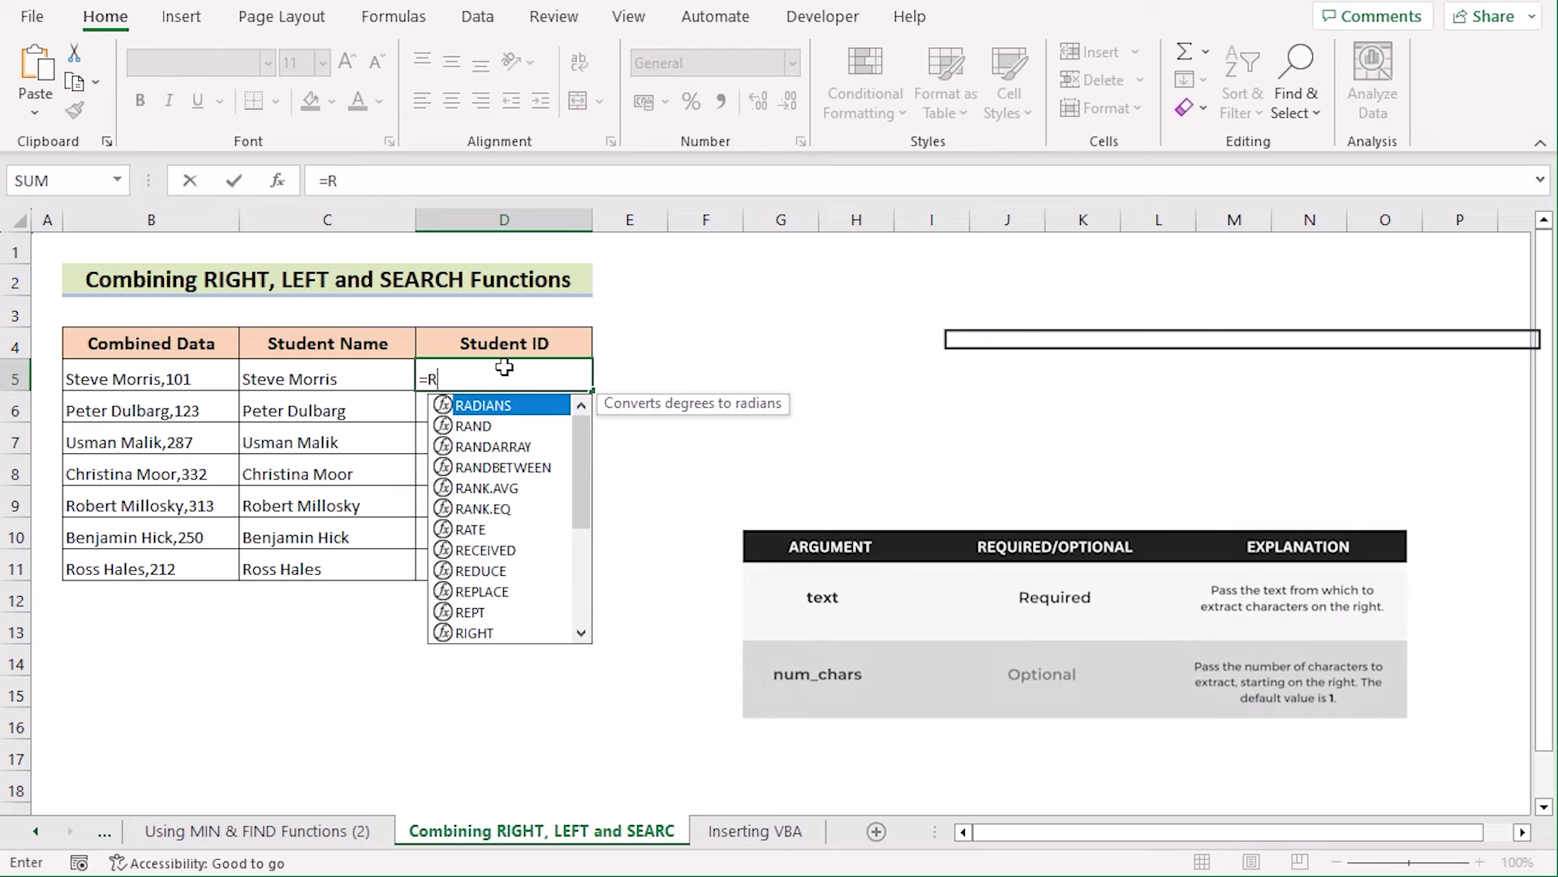
text(IGHT)
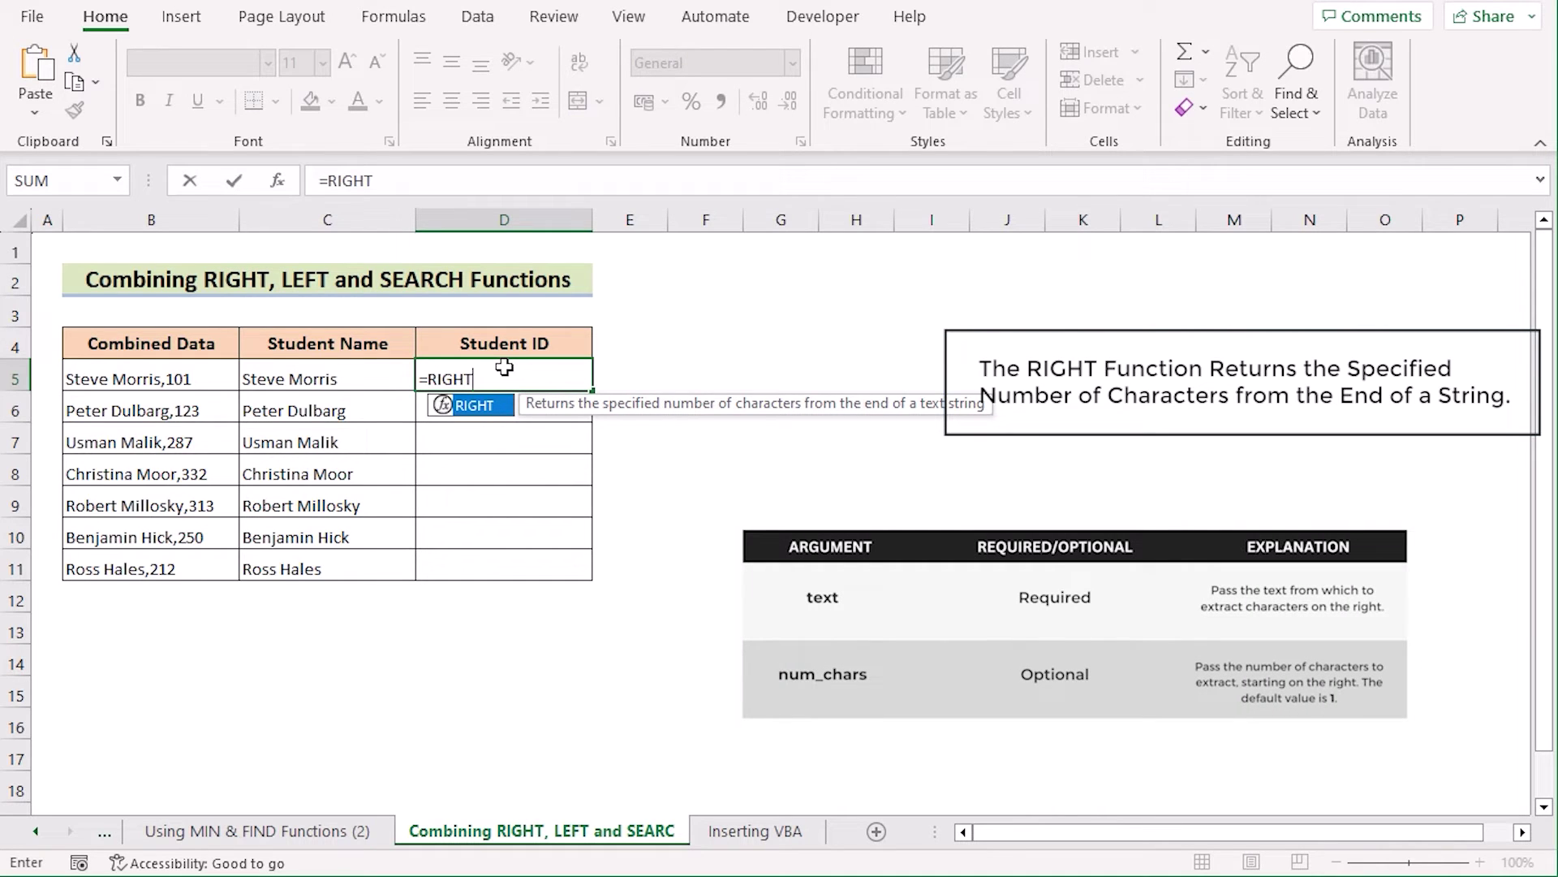
text(()
click(202, 381)
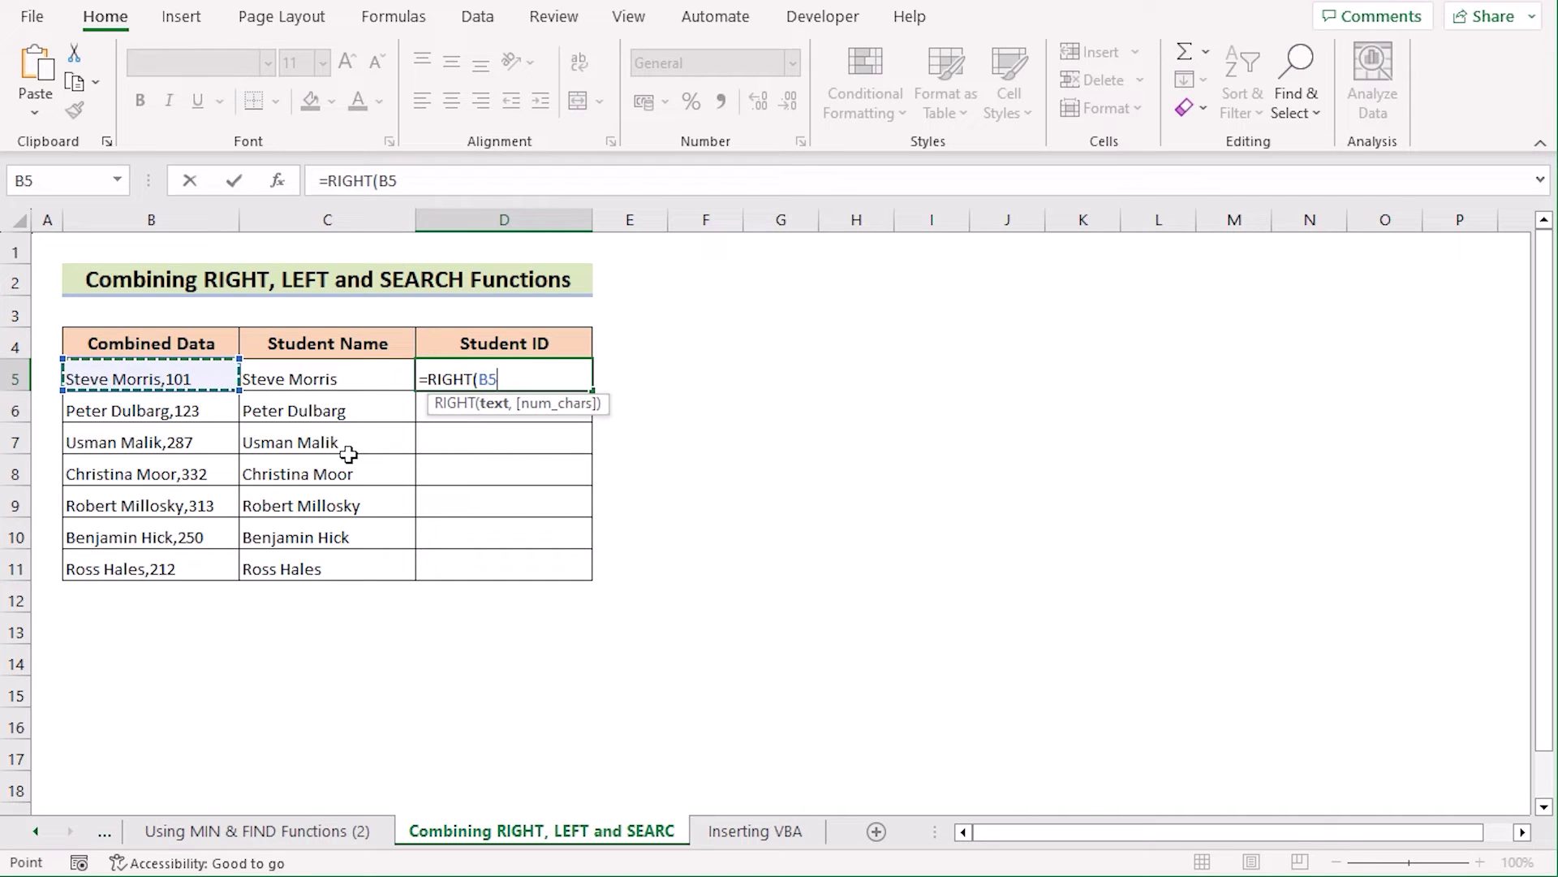
text(,L)
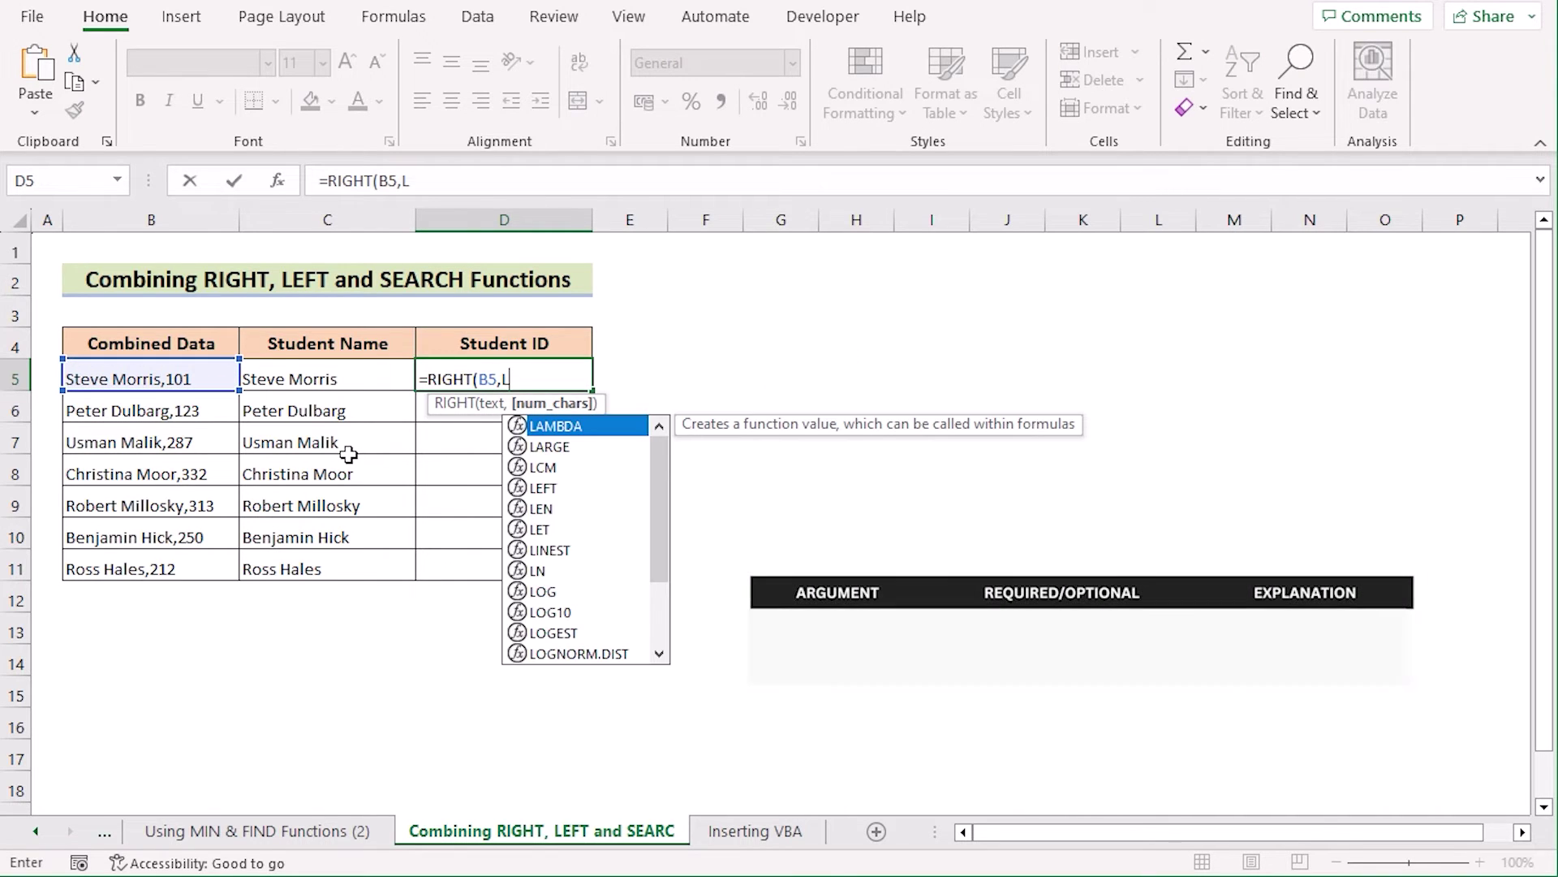
text(EN)
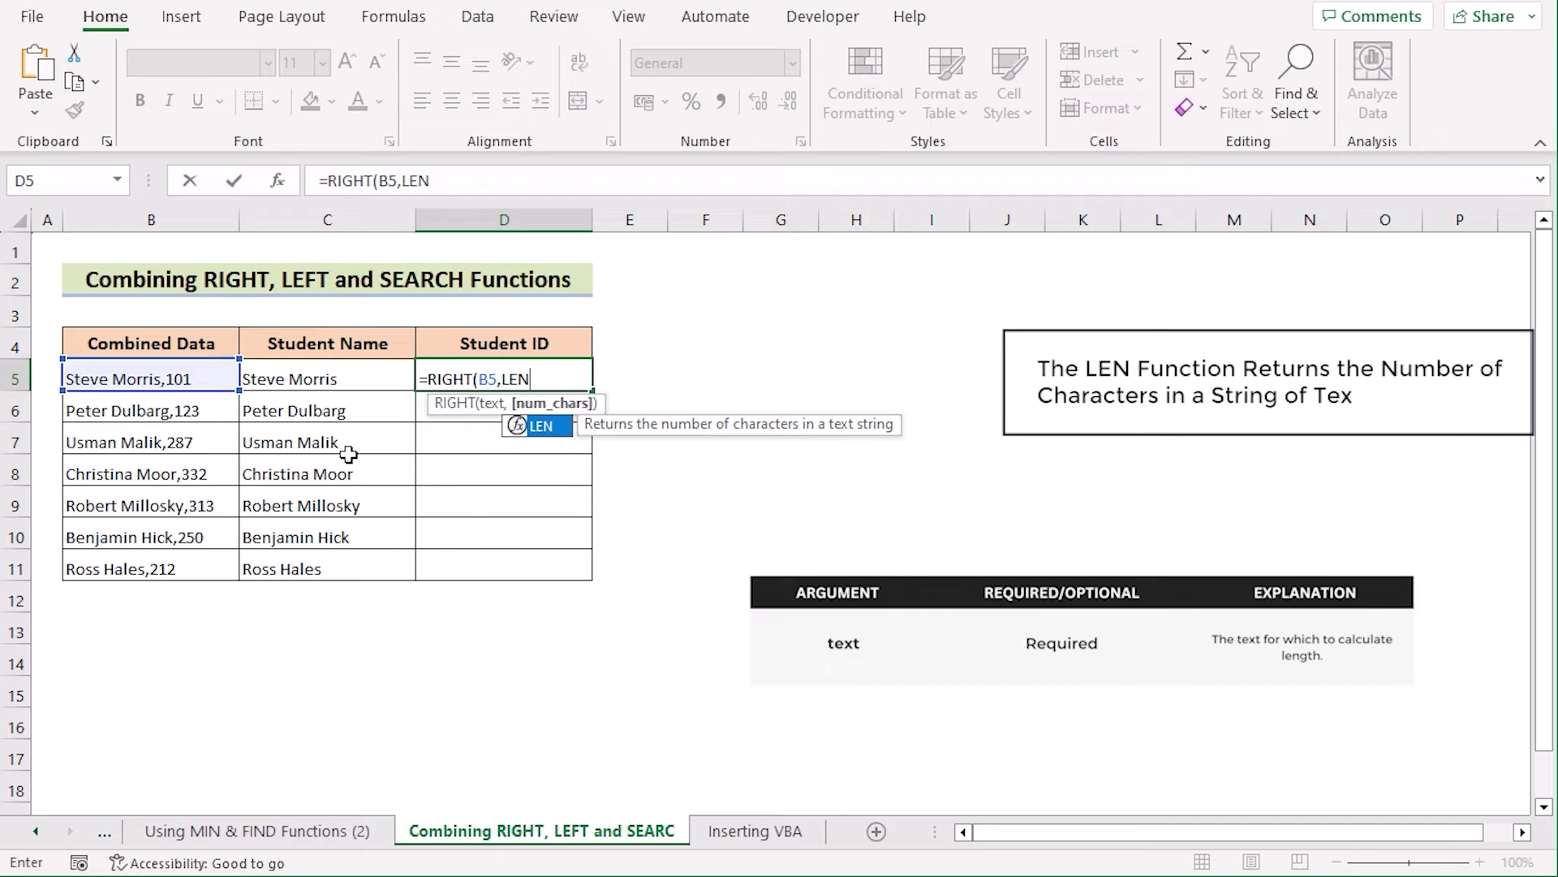
text(()
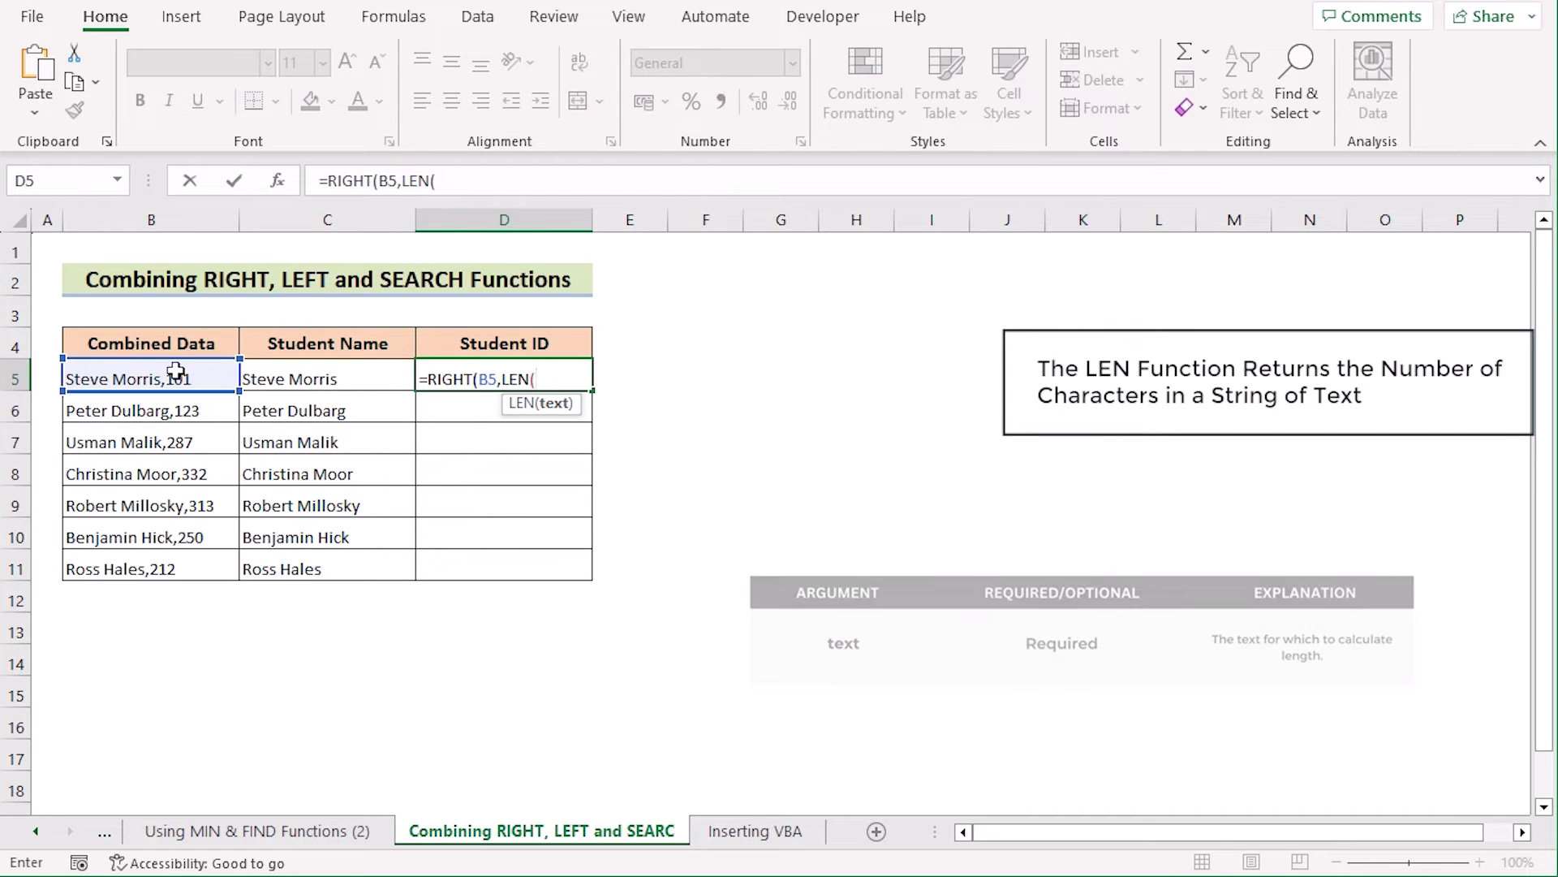
click(183, 376)
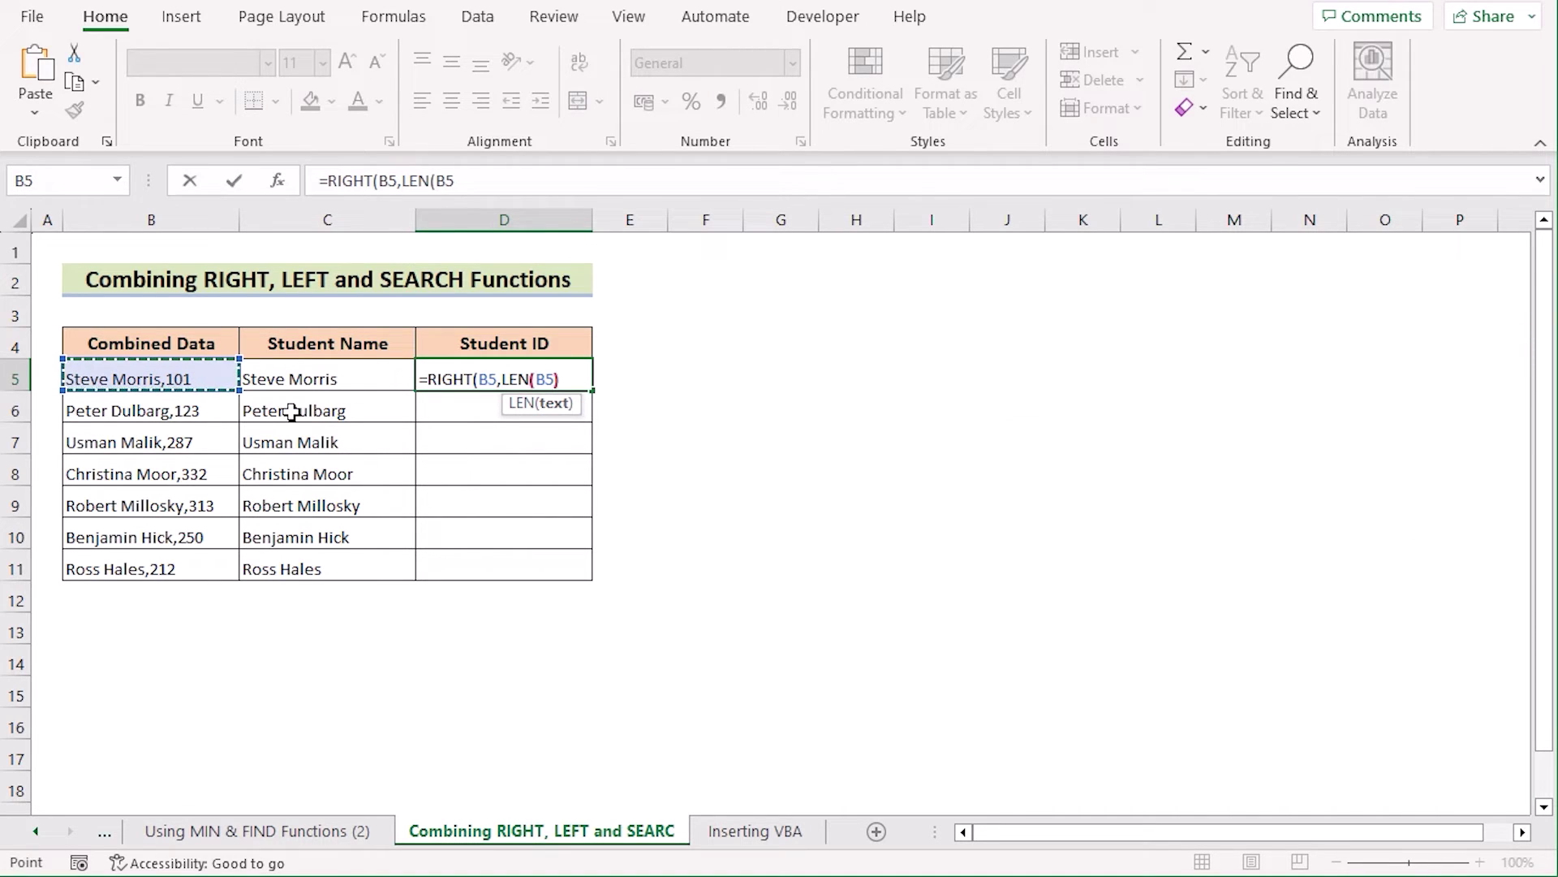
text()-)
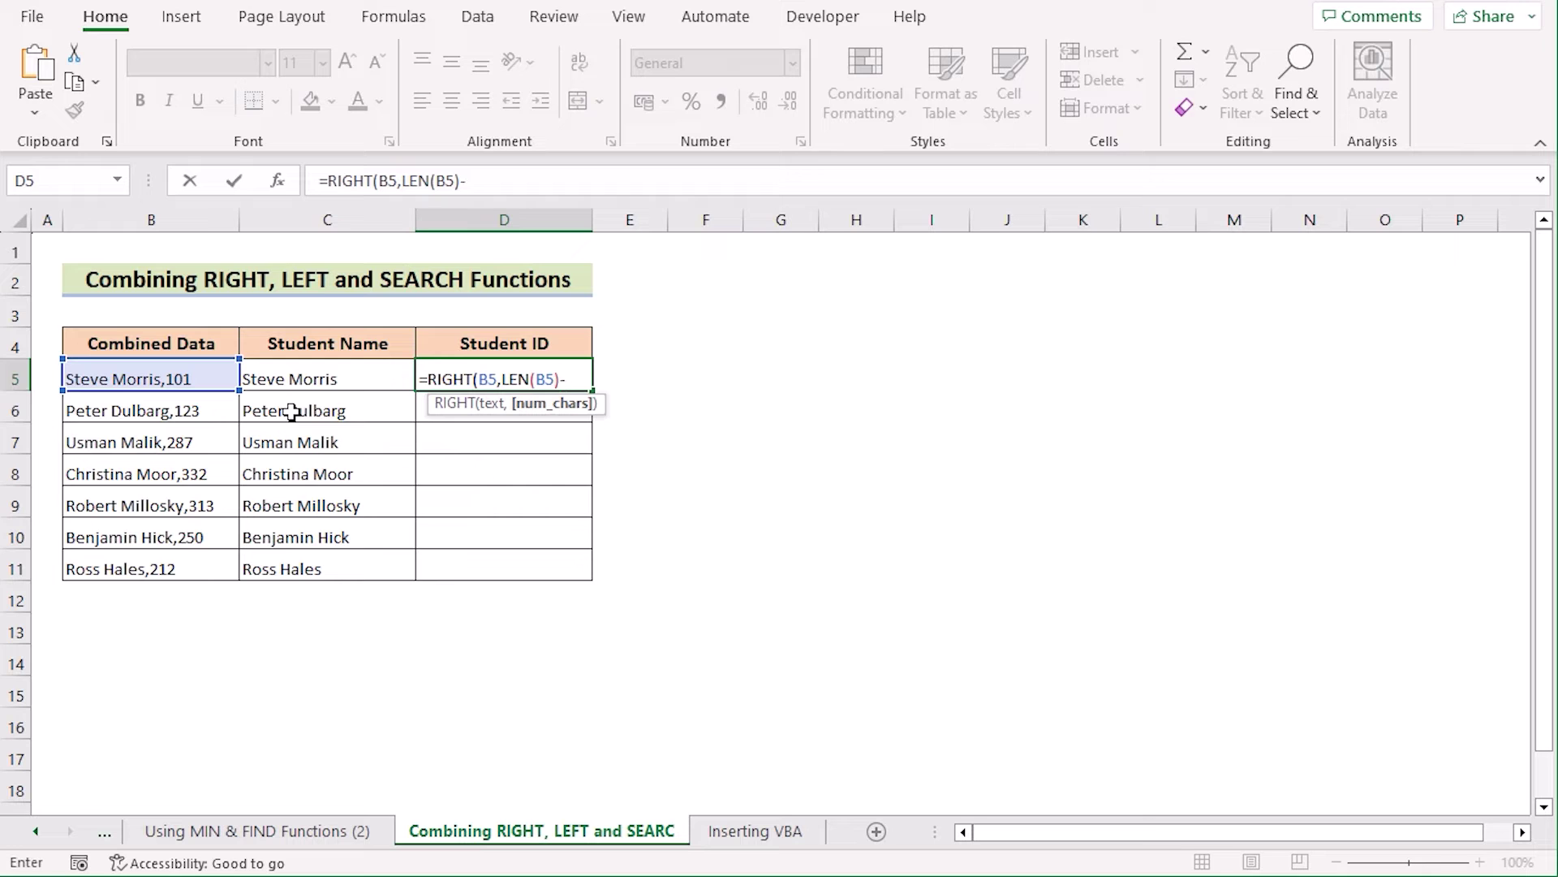
text(SEARCH()
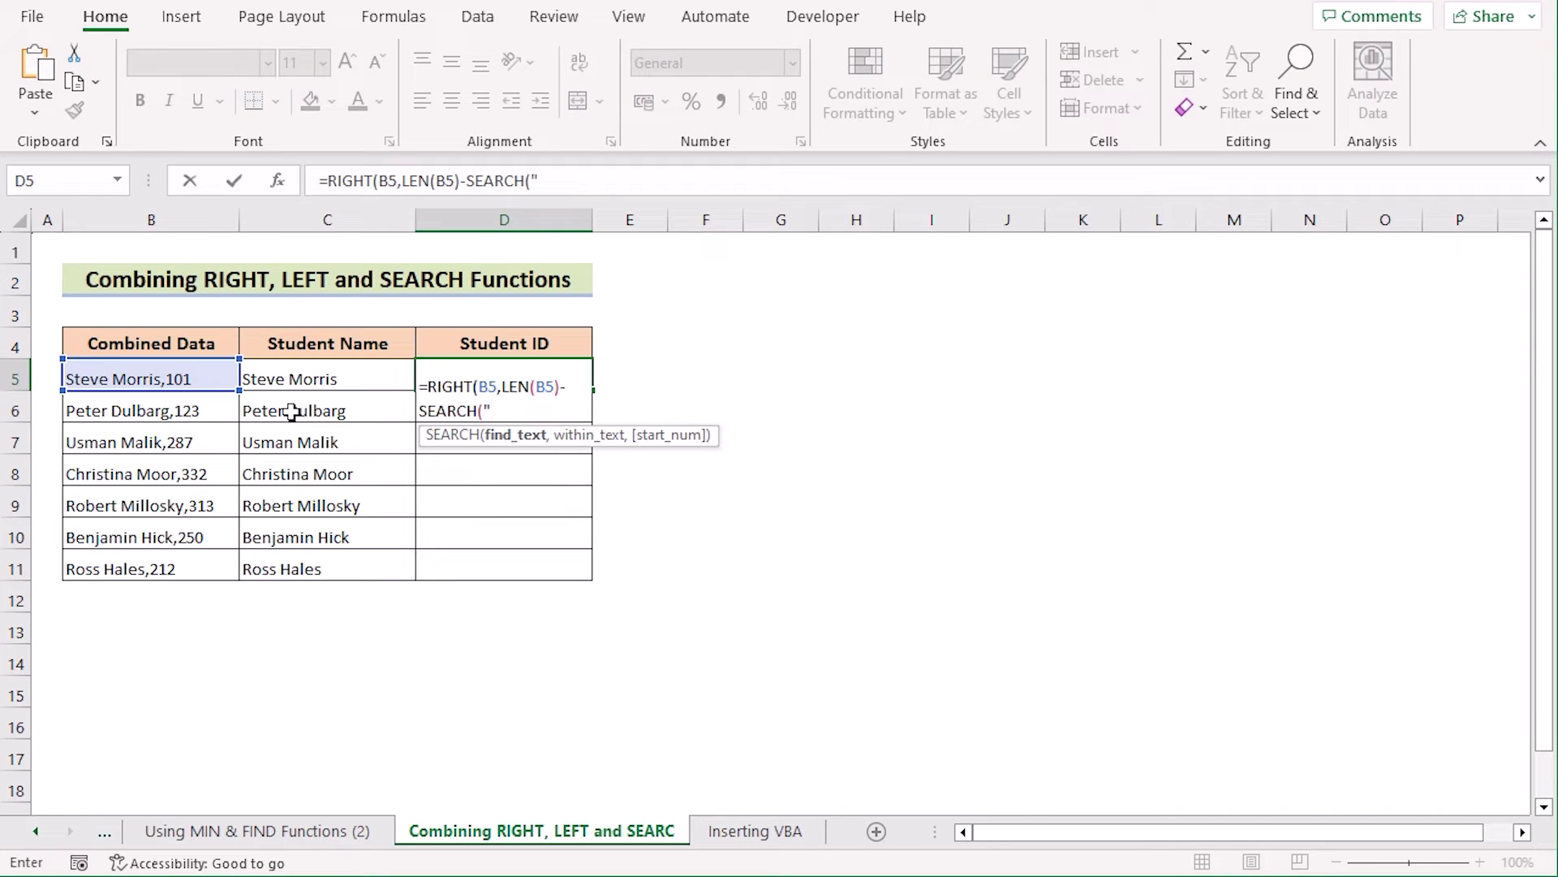
text(",",)
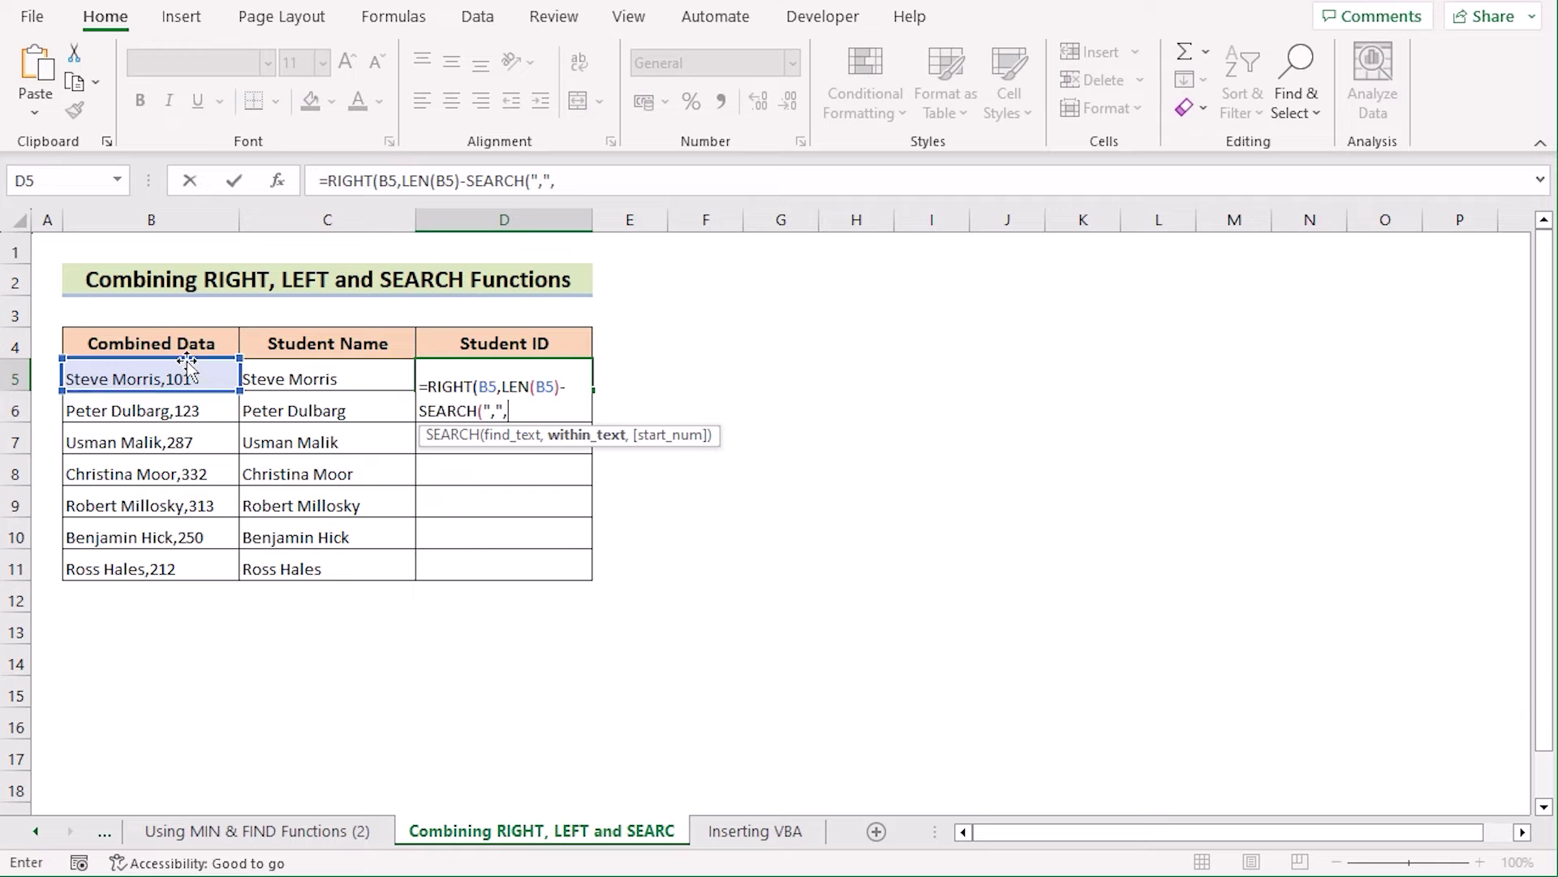
click(180, 381)
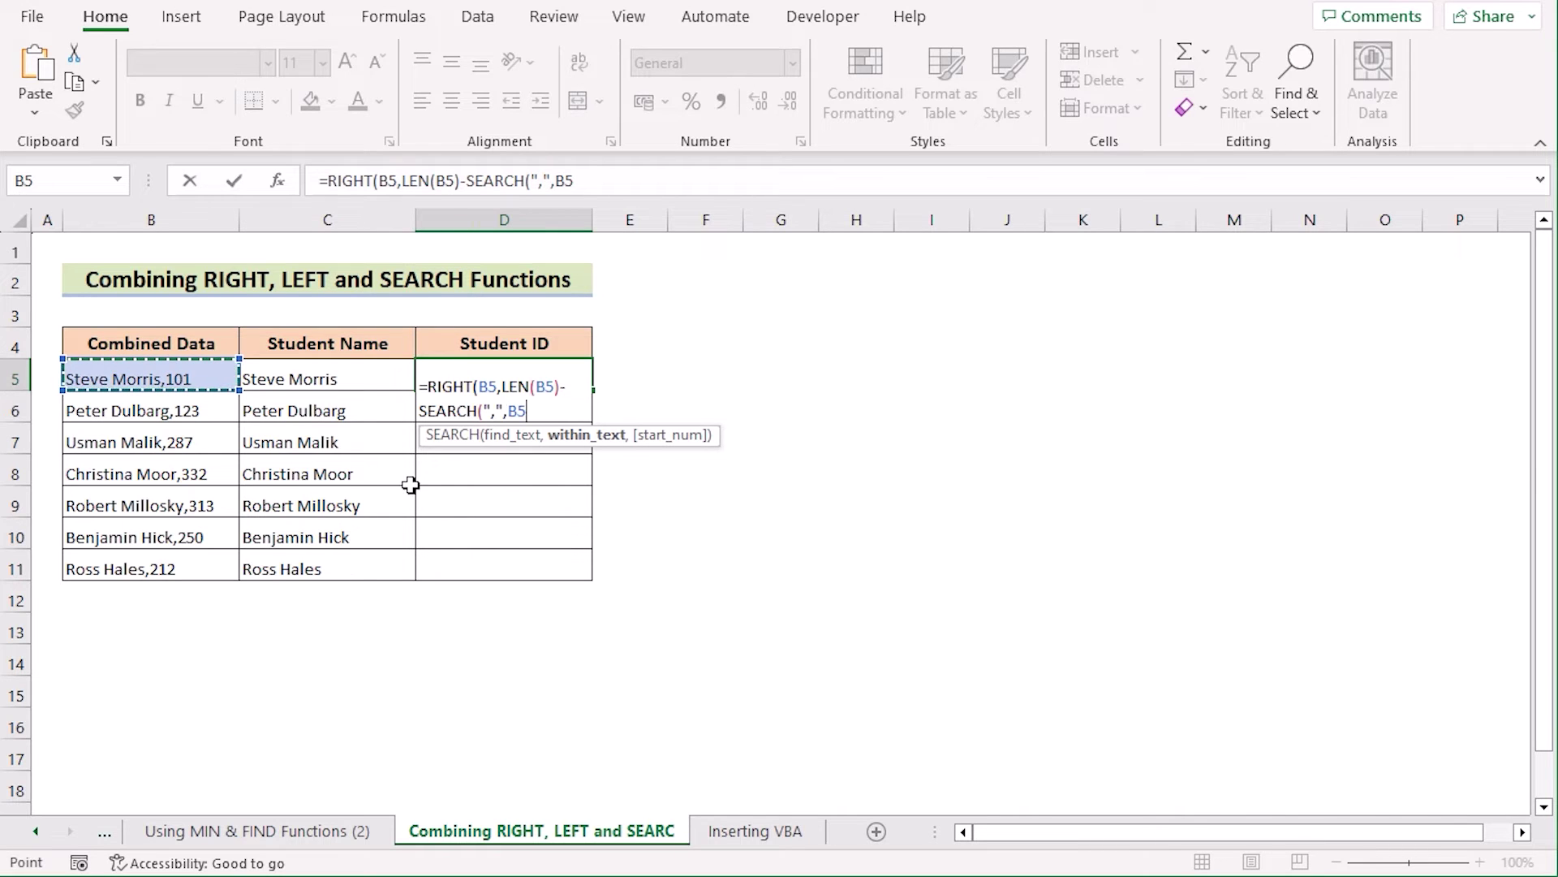
text())
key(Return)
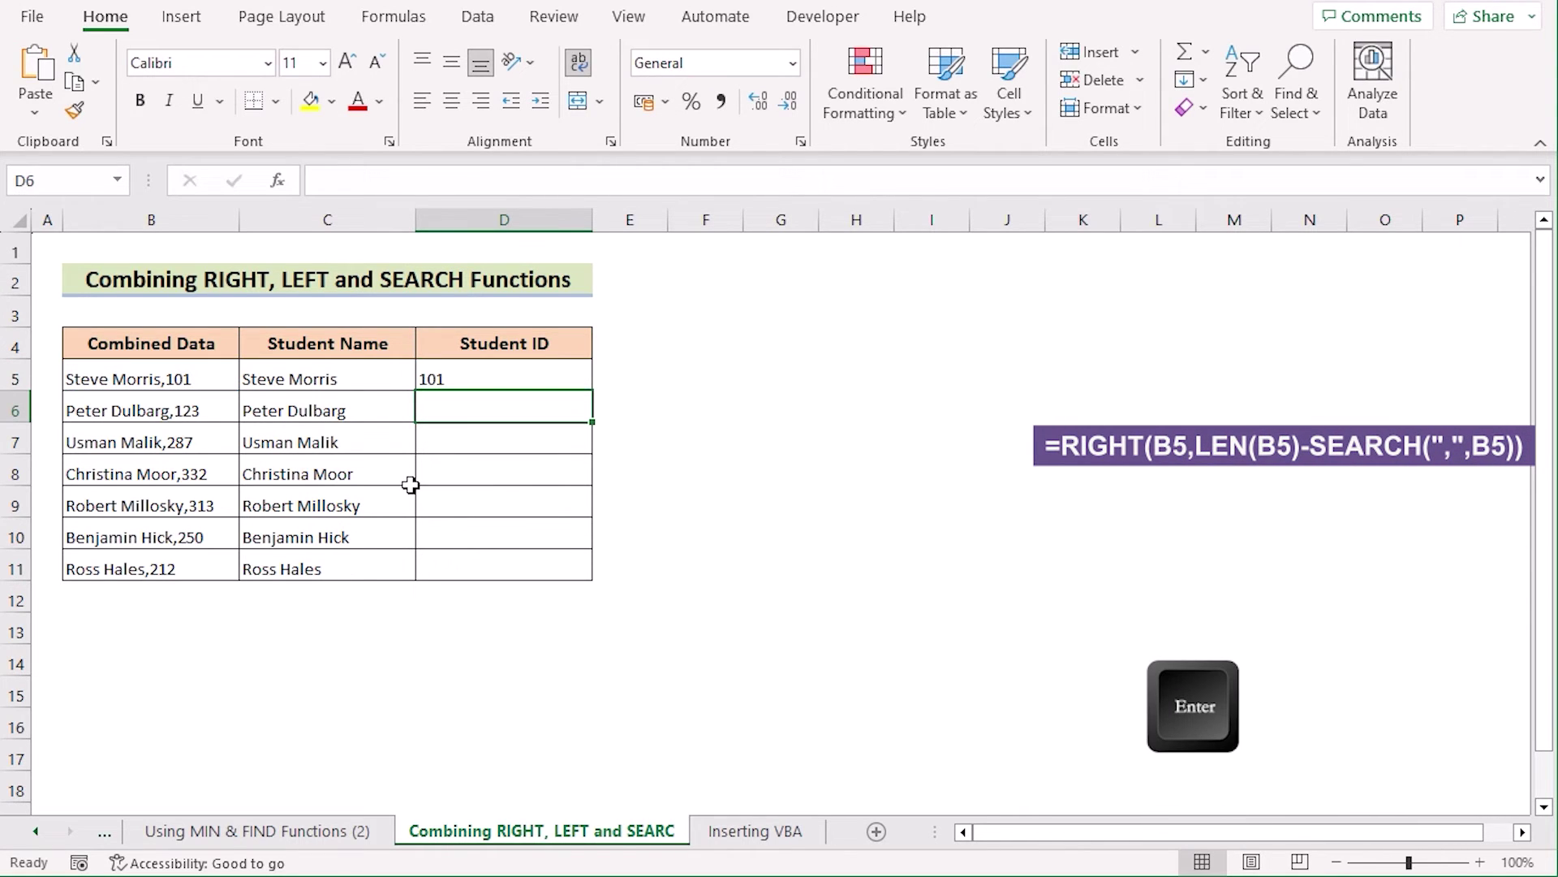
click(461, 378)
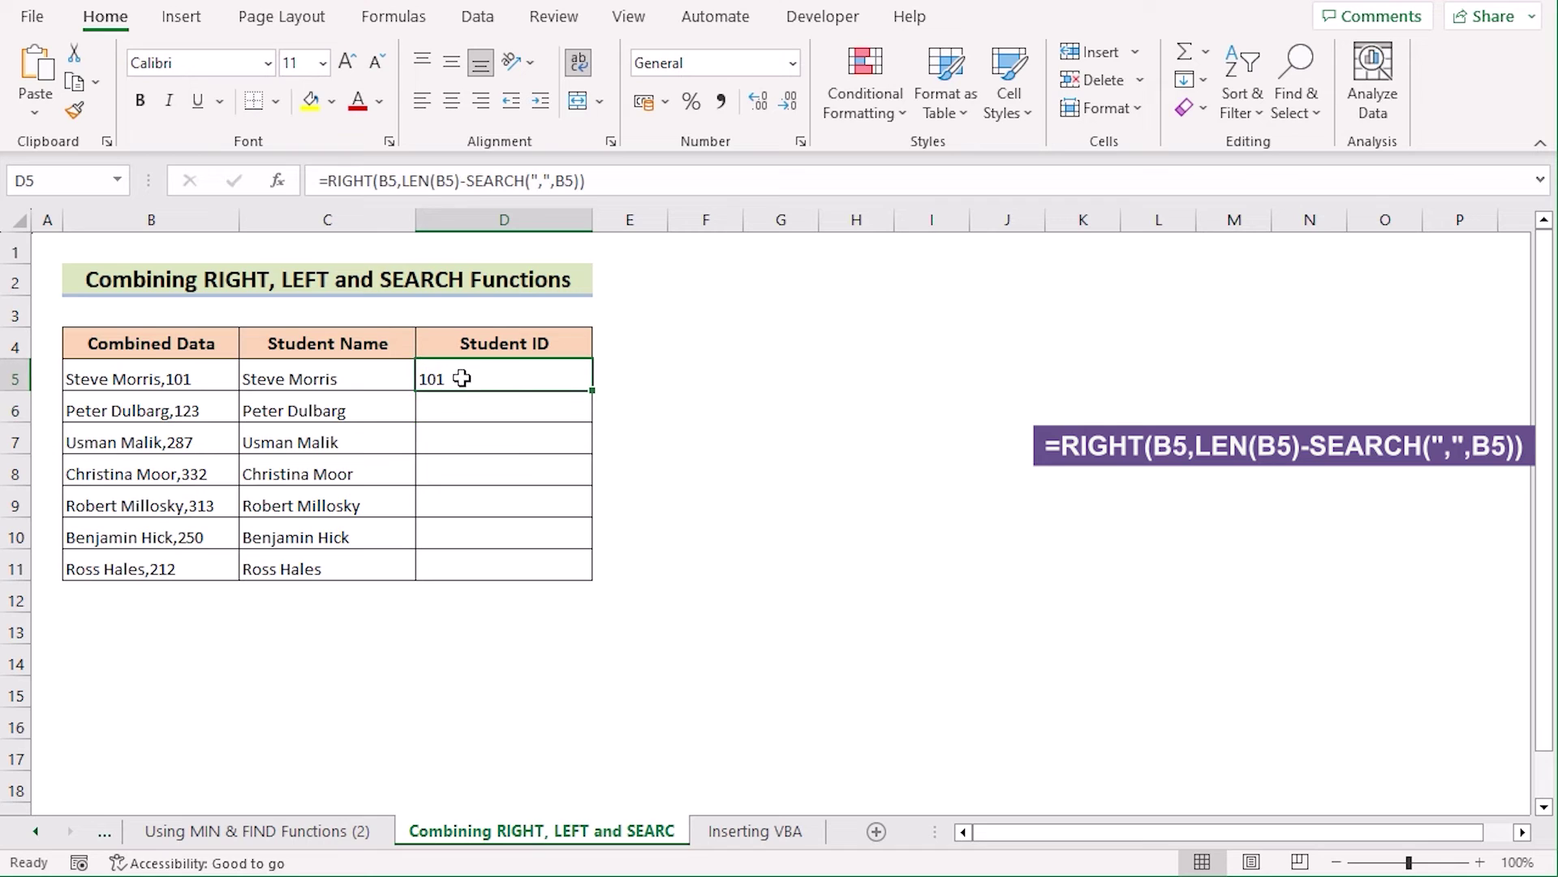
drag(594, 391, 599, 576)
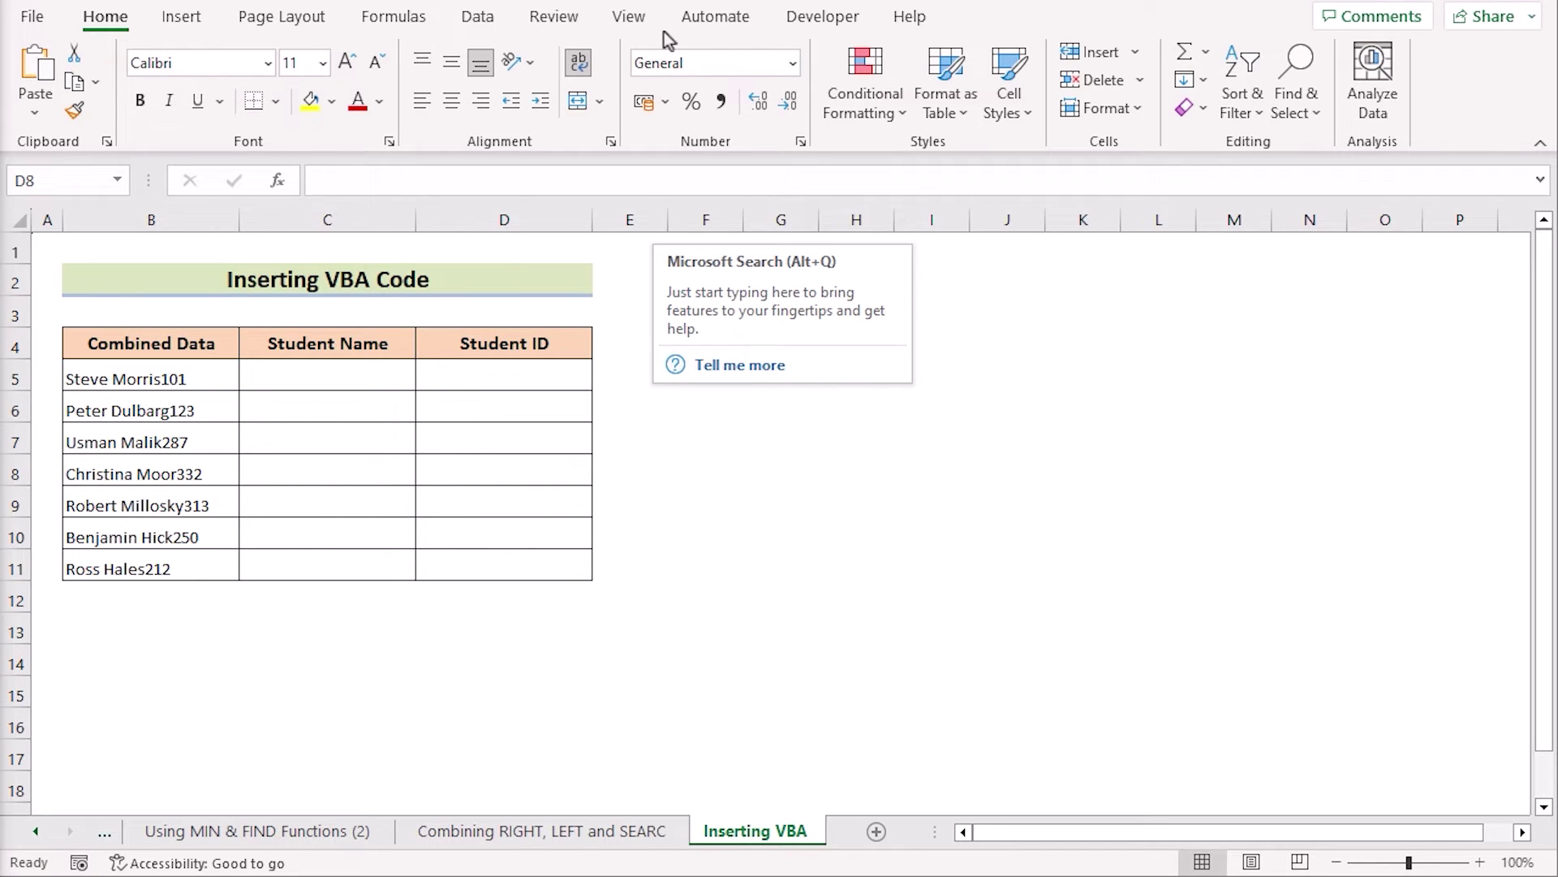
Step: Open the Visual Basic editor with Alt+F11, insert a new module and enlarge its window
click(793, 21)
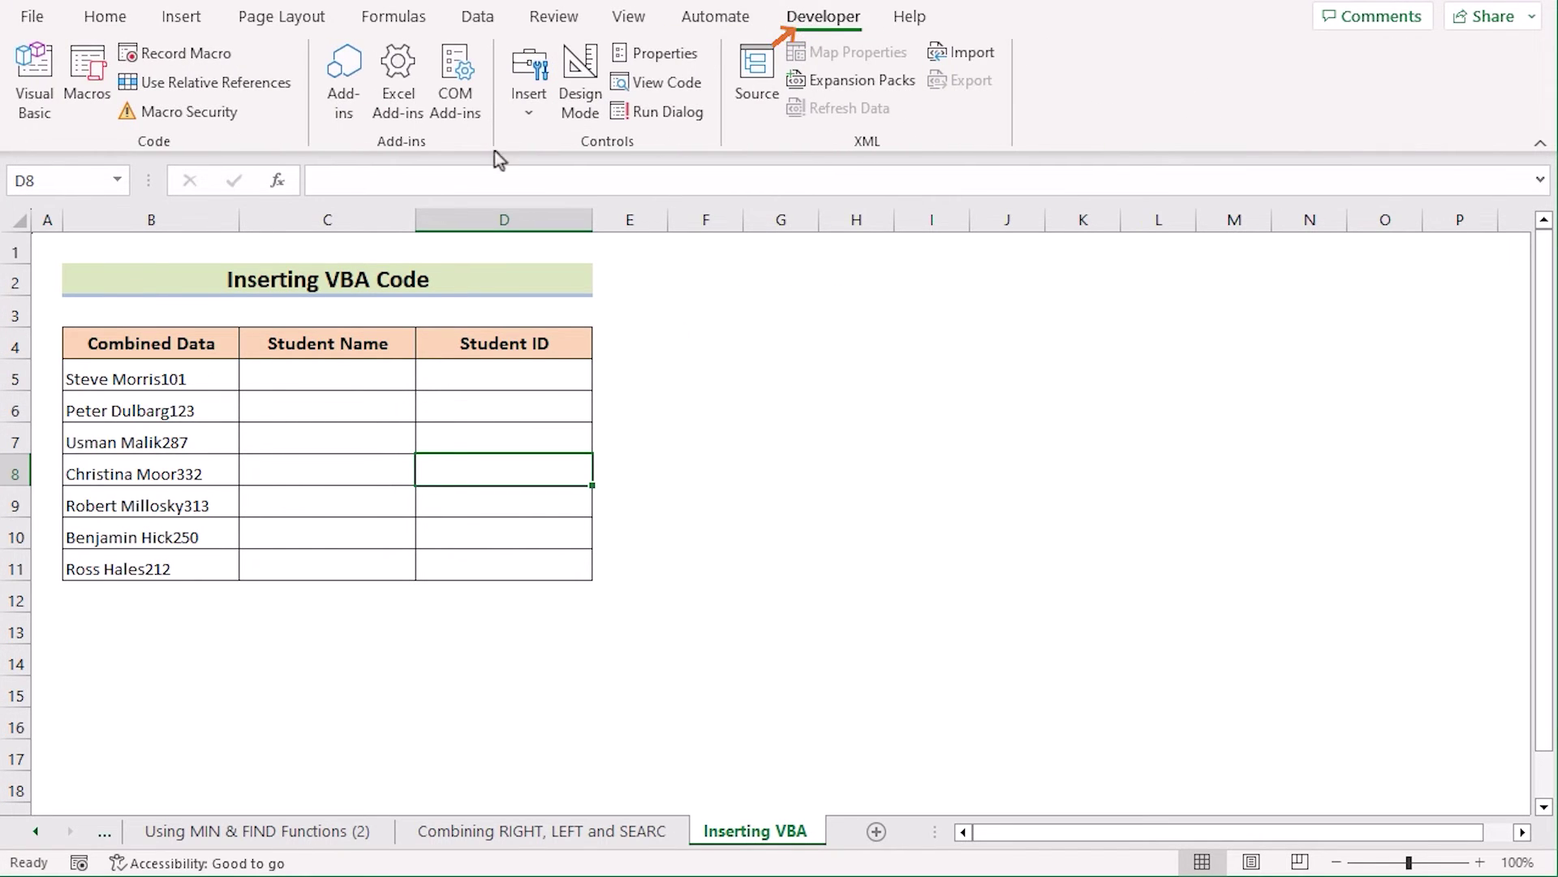
key(alt+F11)
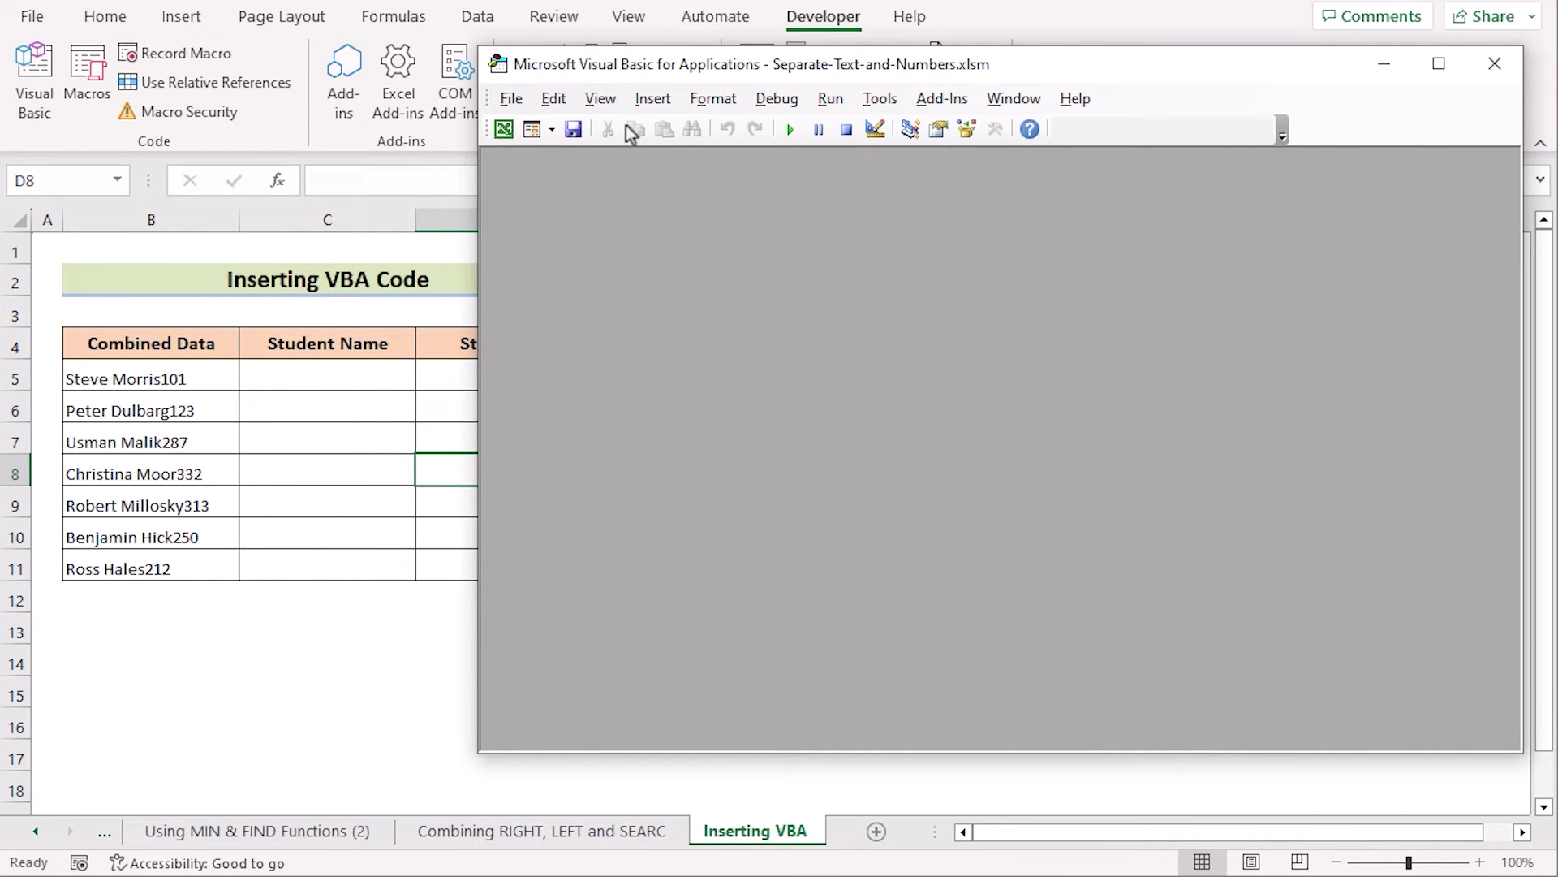
click(662, 104)
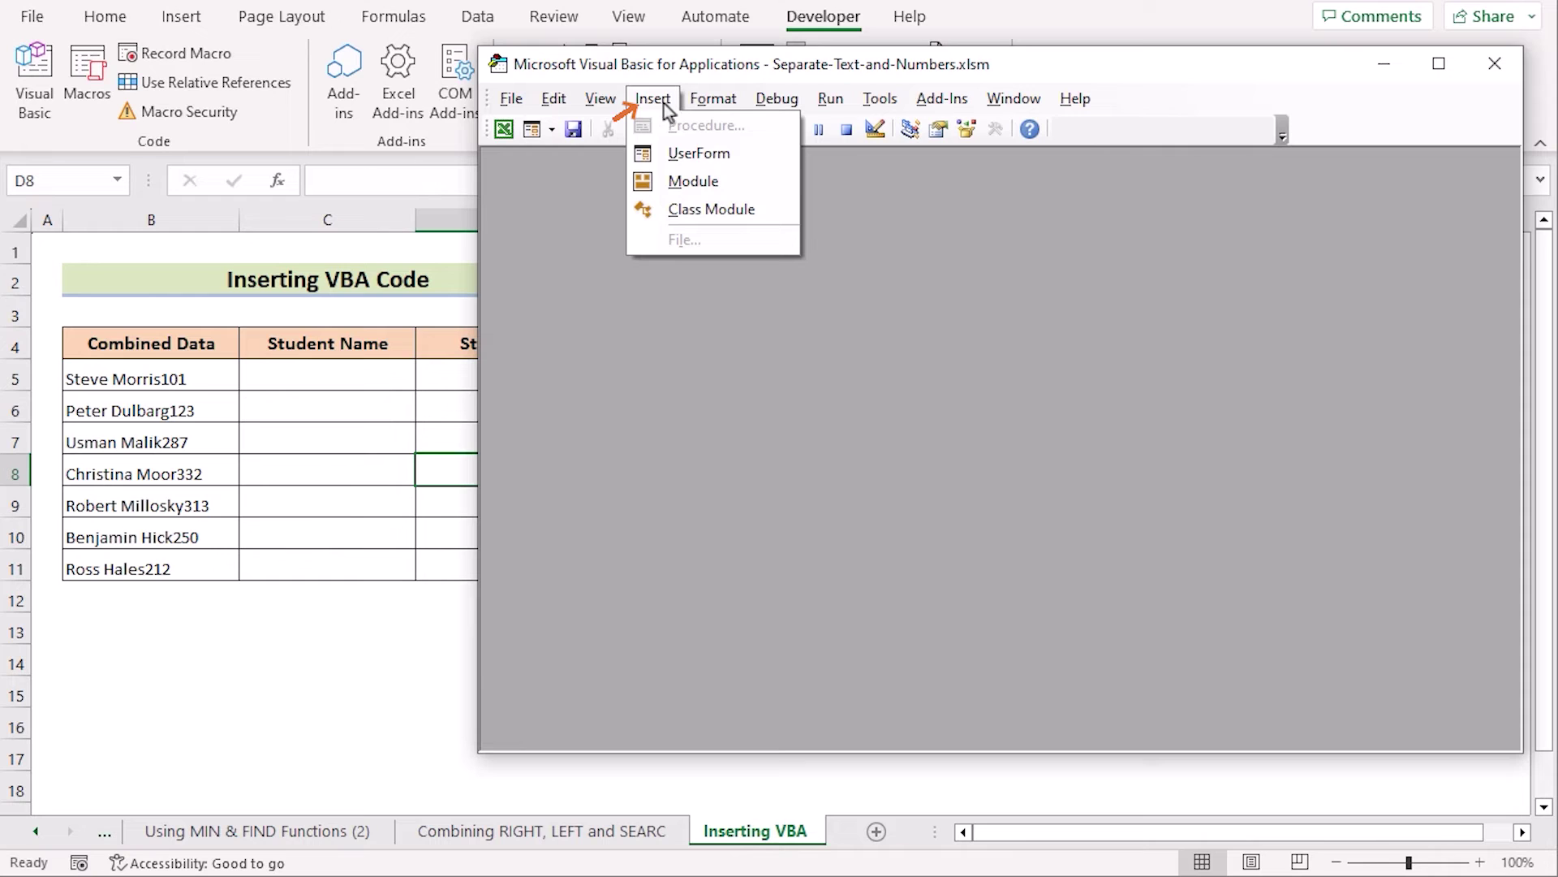
click(725, 181)
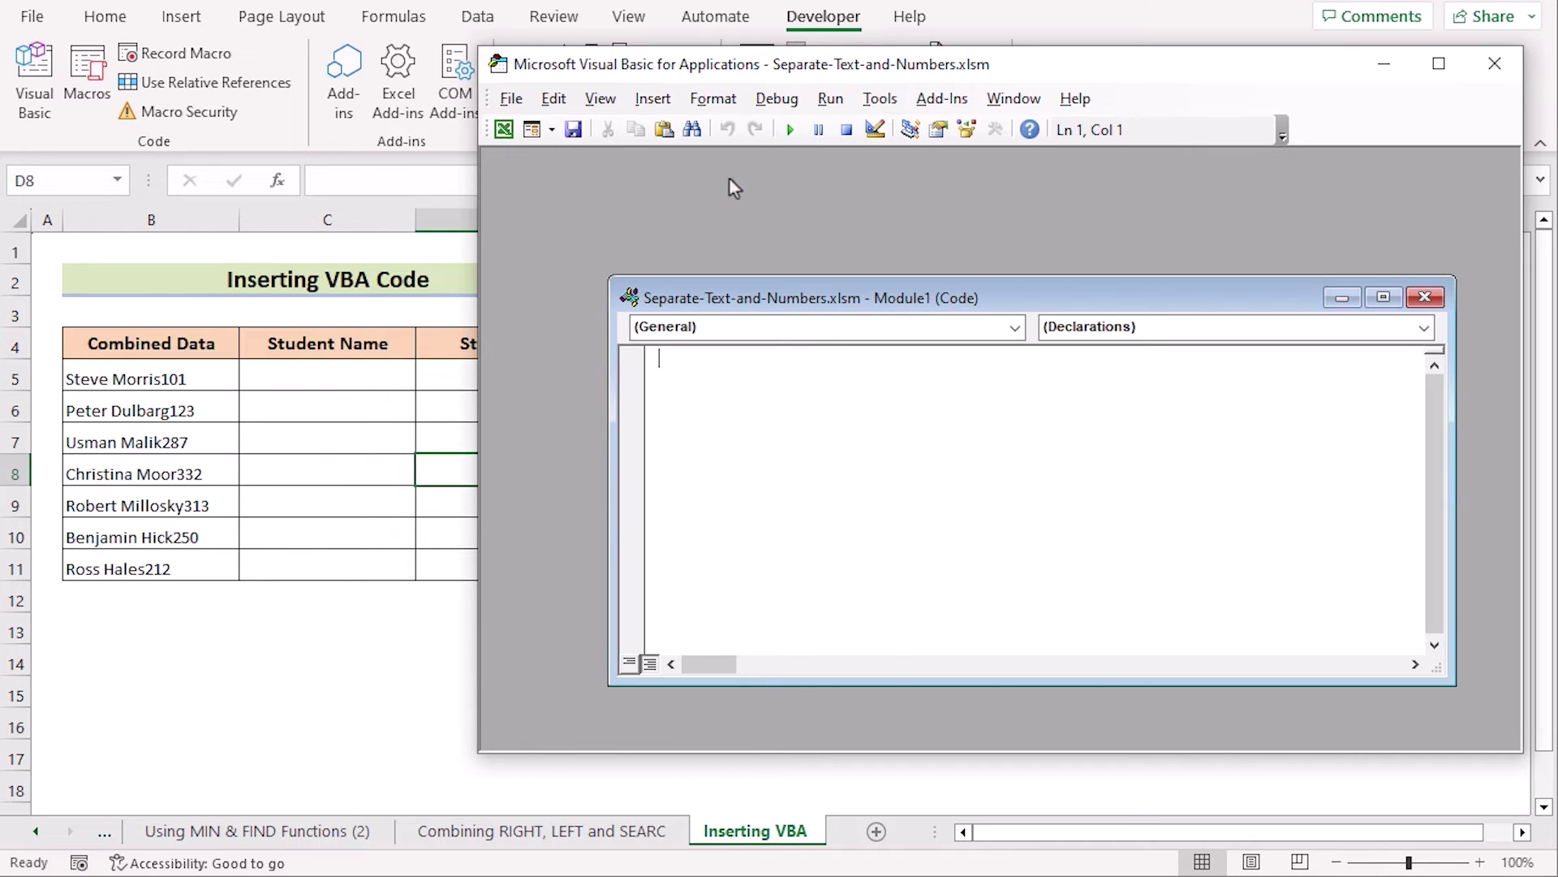
drag(844, 302, 741, 174)
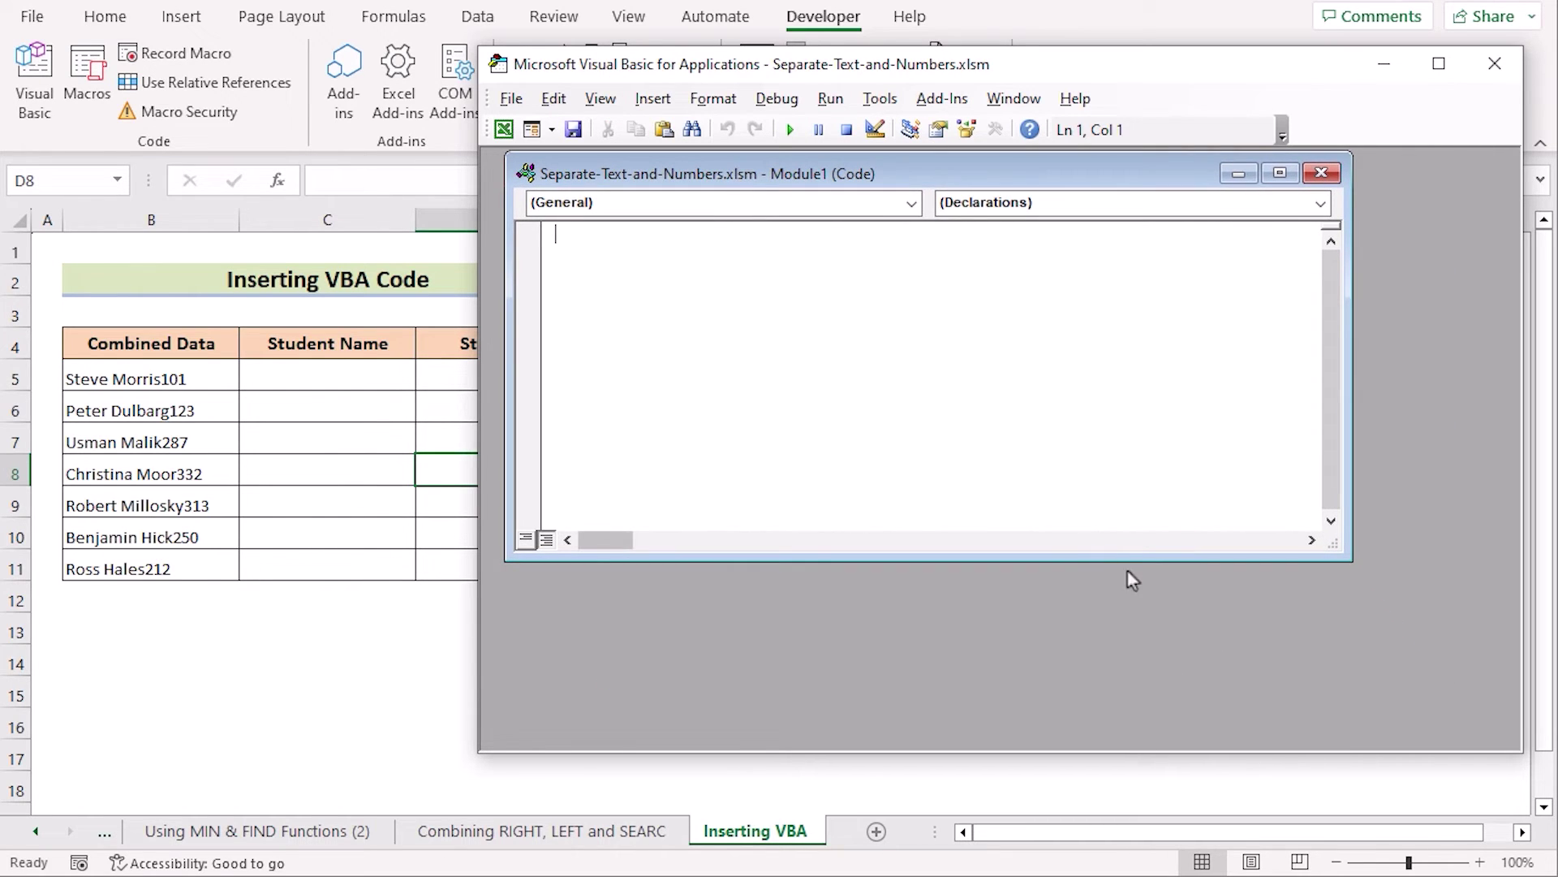
drag(1141, 560, 1307, 717)
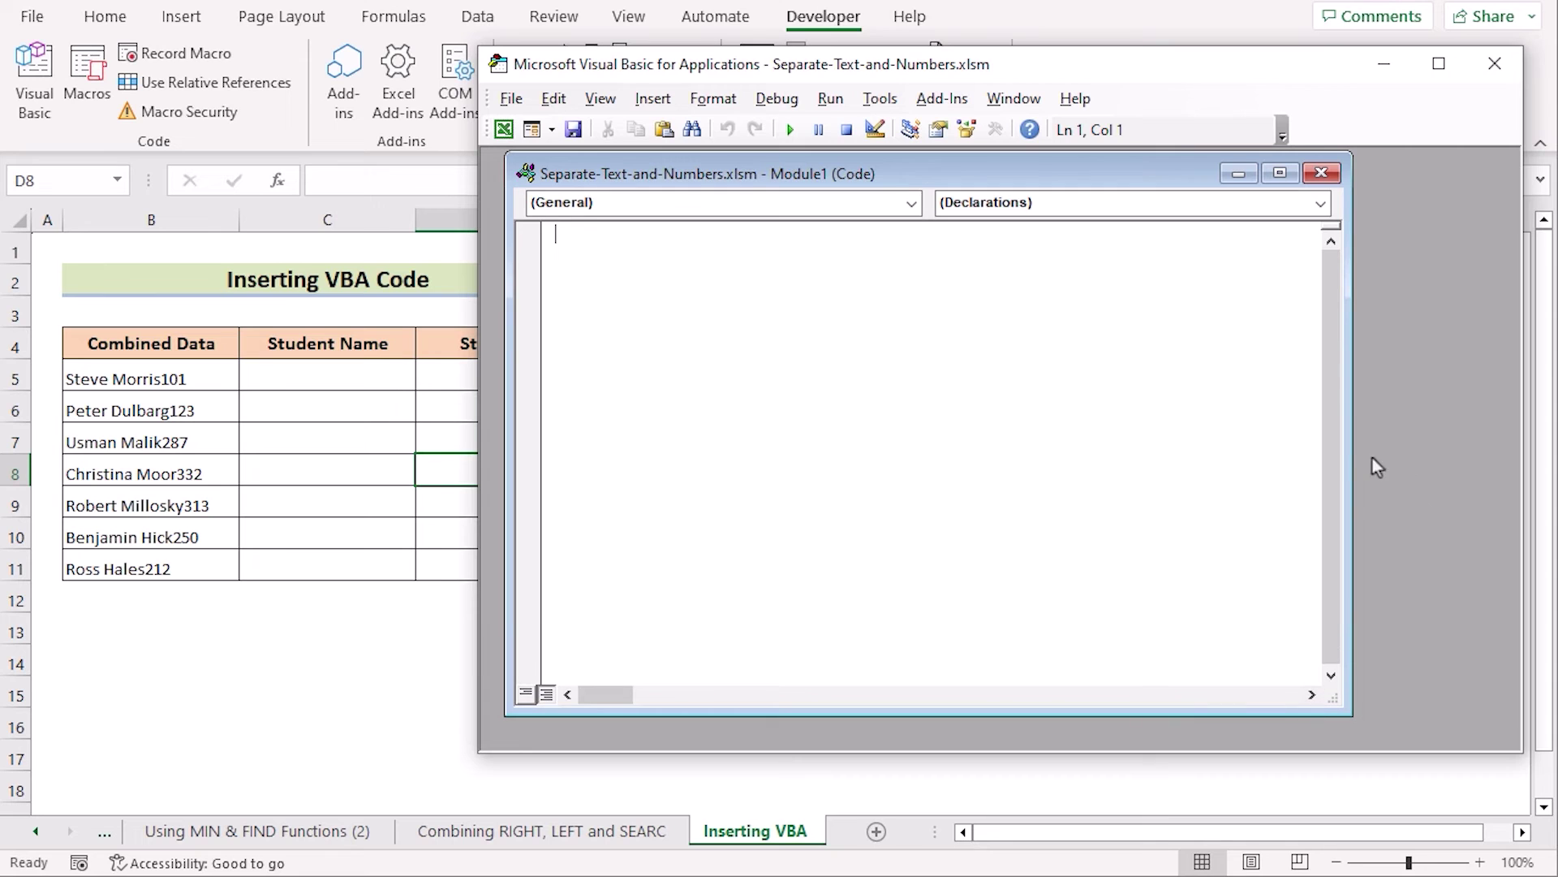
drag(1343, 449, 1518, 455)
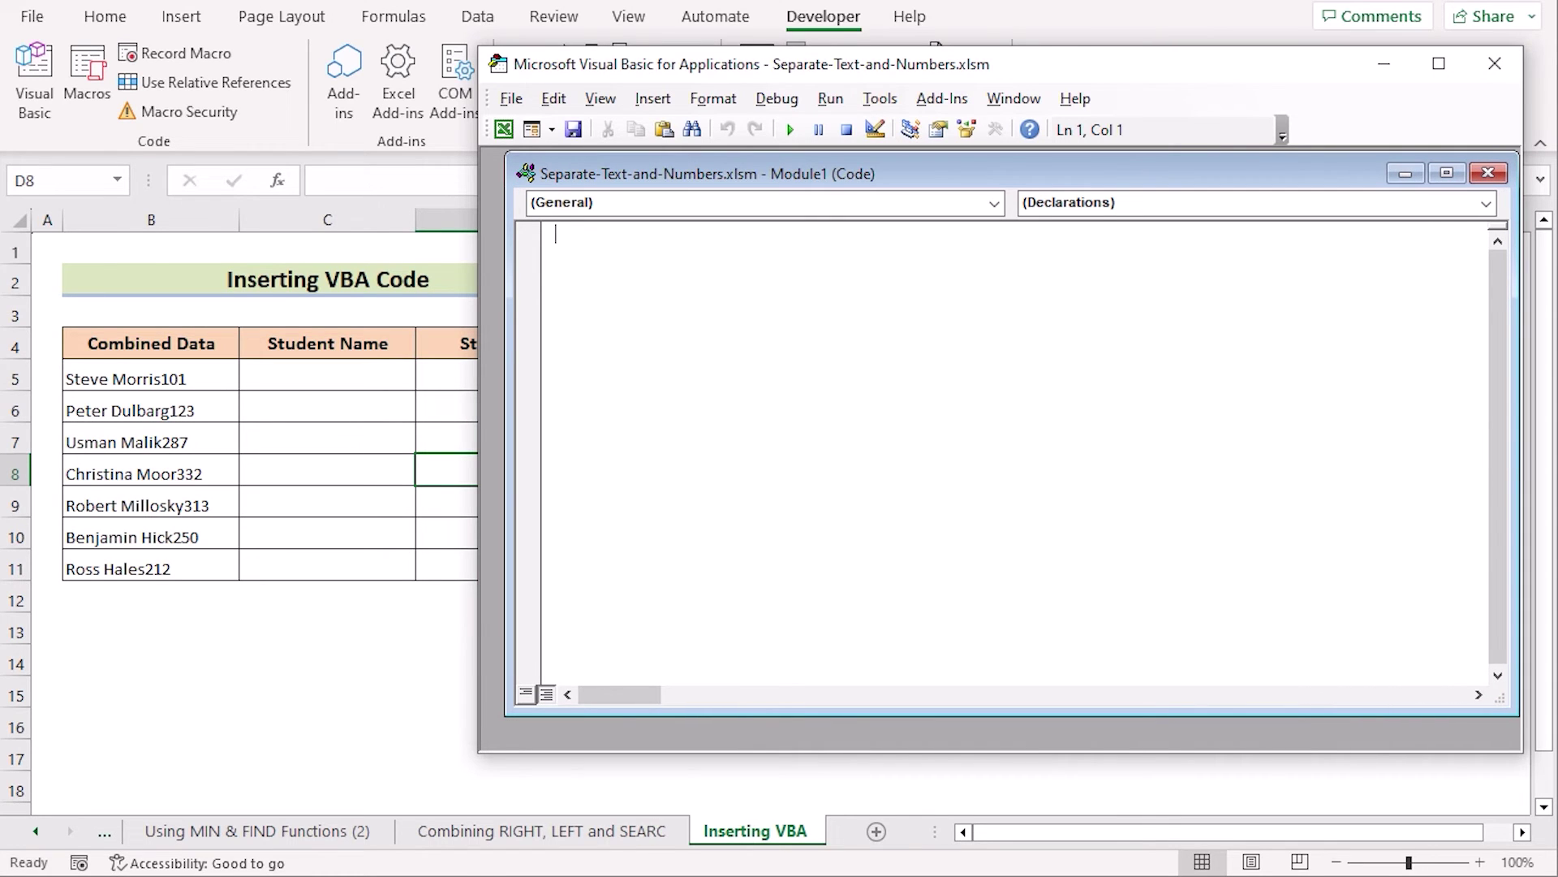
Step: Copy the SplitText function code from Notepad and paste it into Module1
key(alt+Tab)
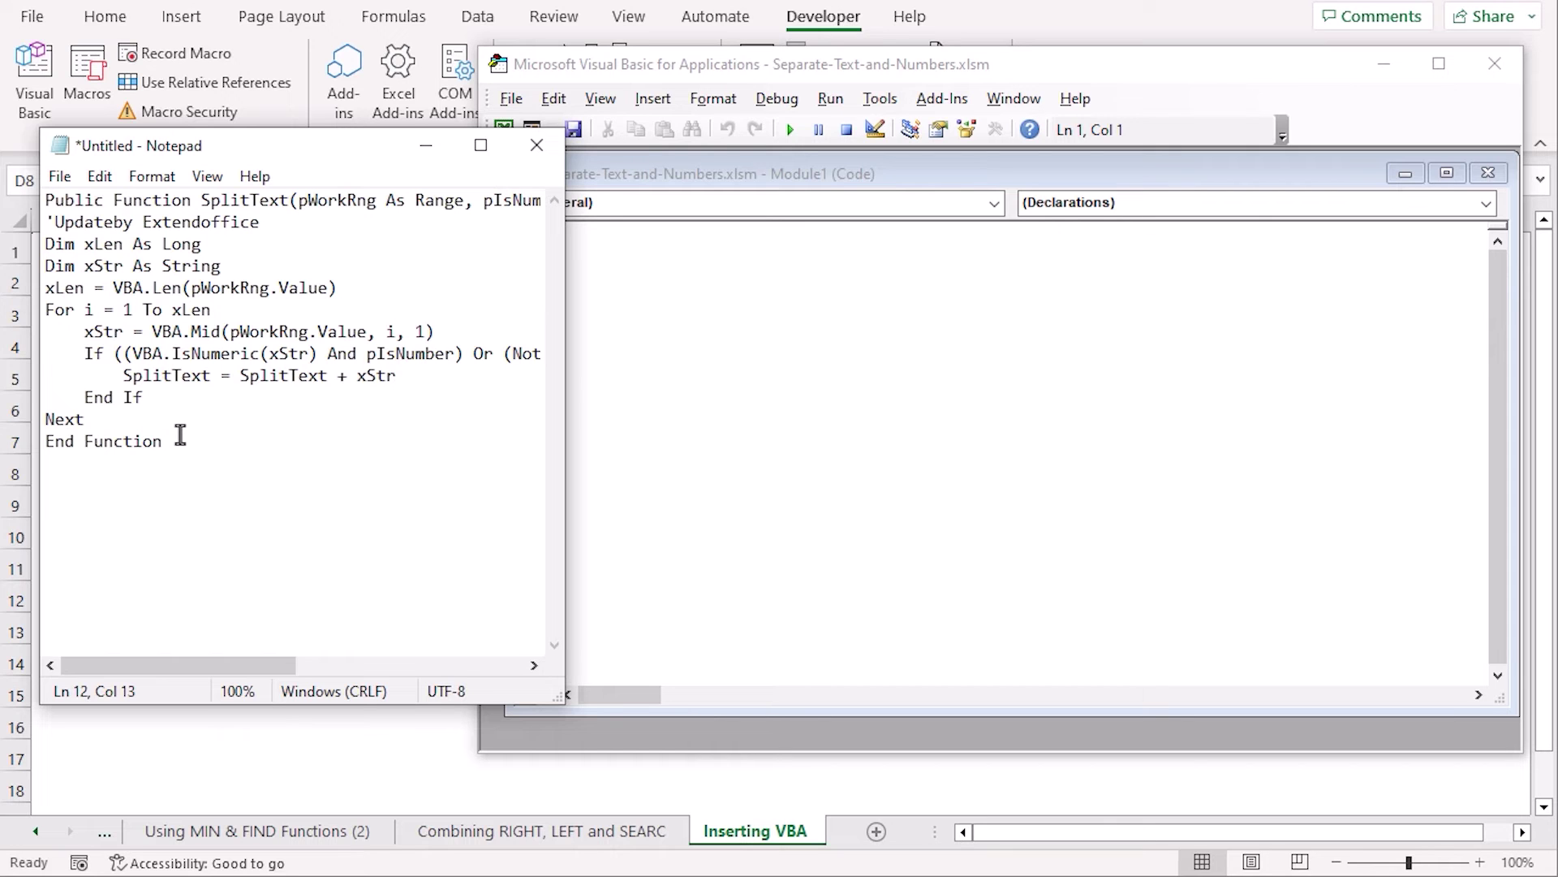
key(ctrl+a)
key(ctrl+c)
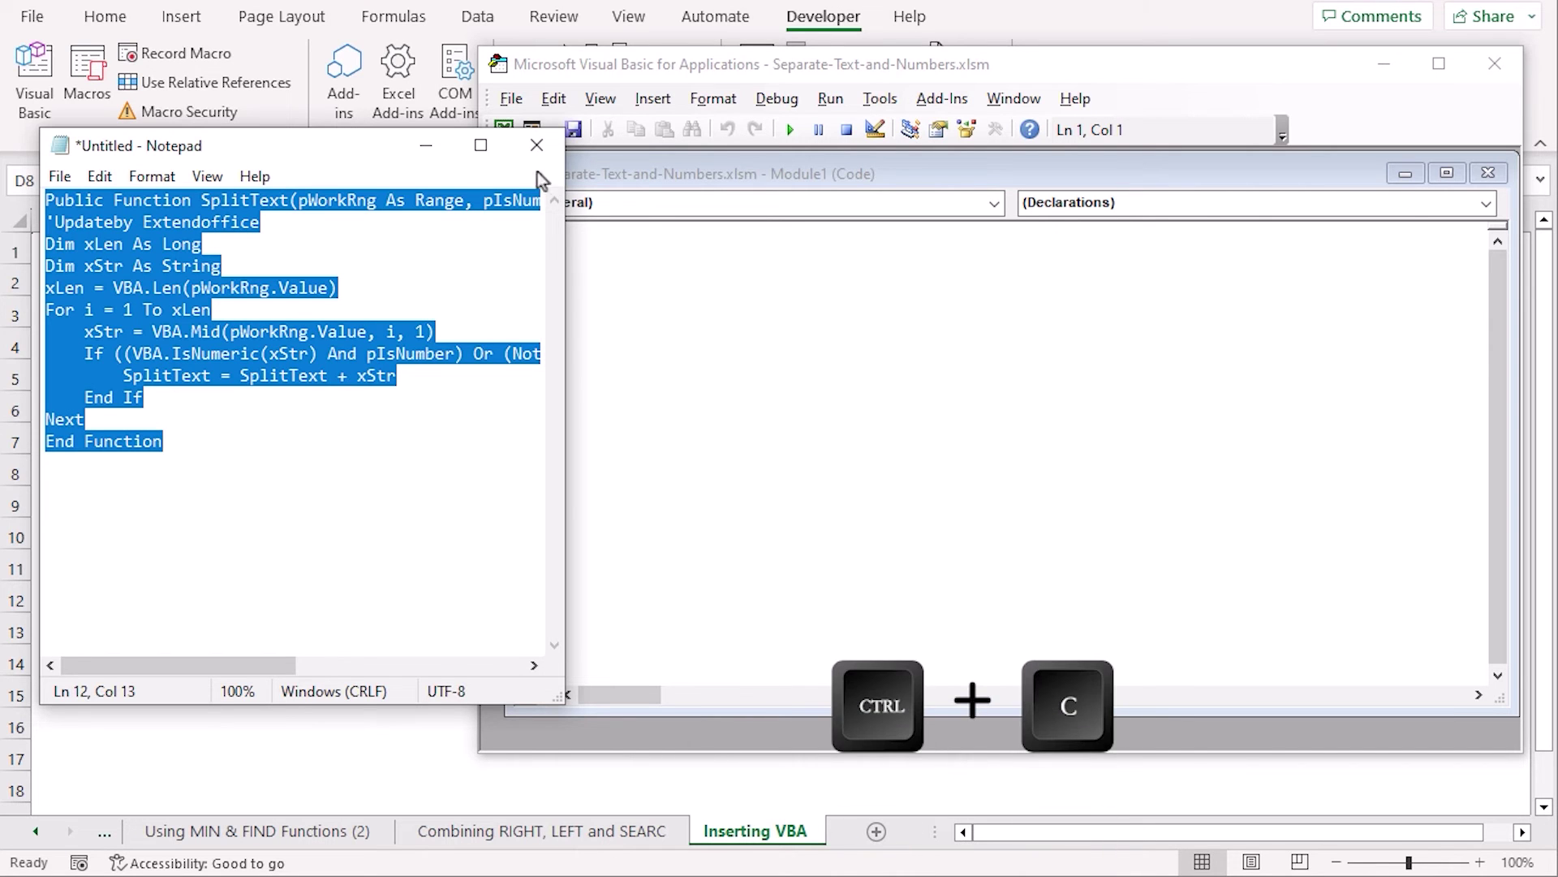
click(424, 148)
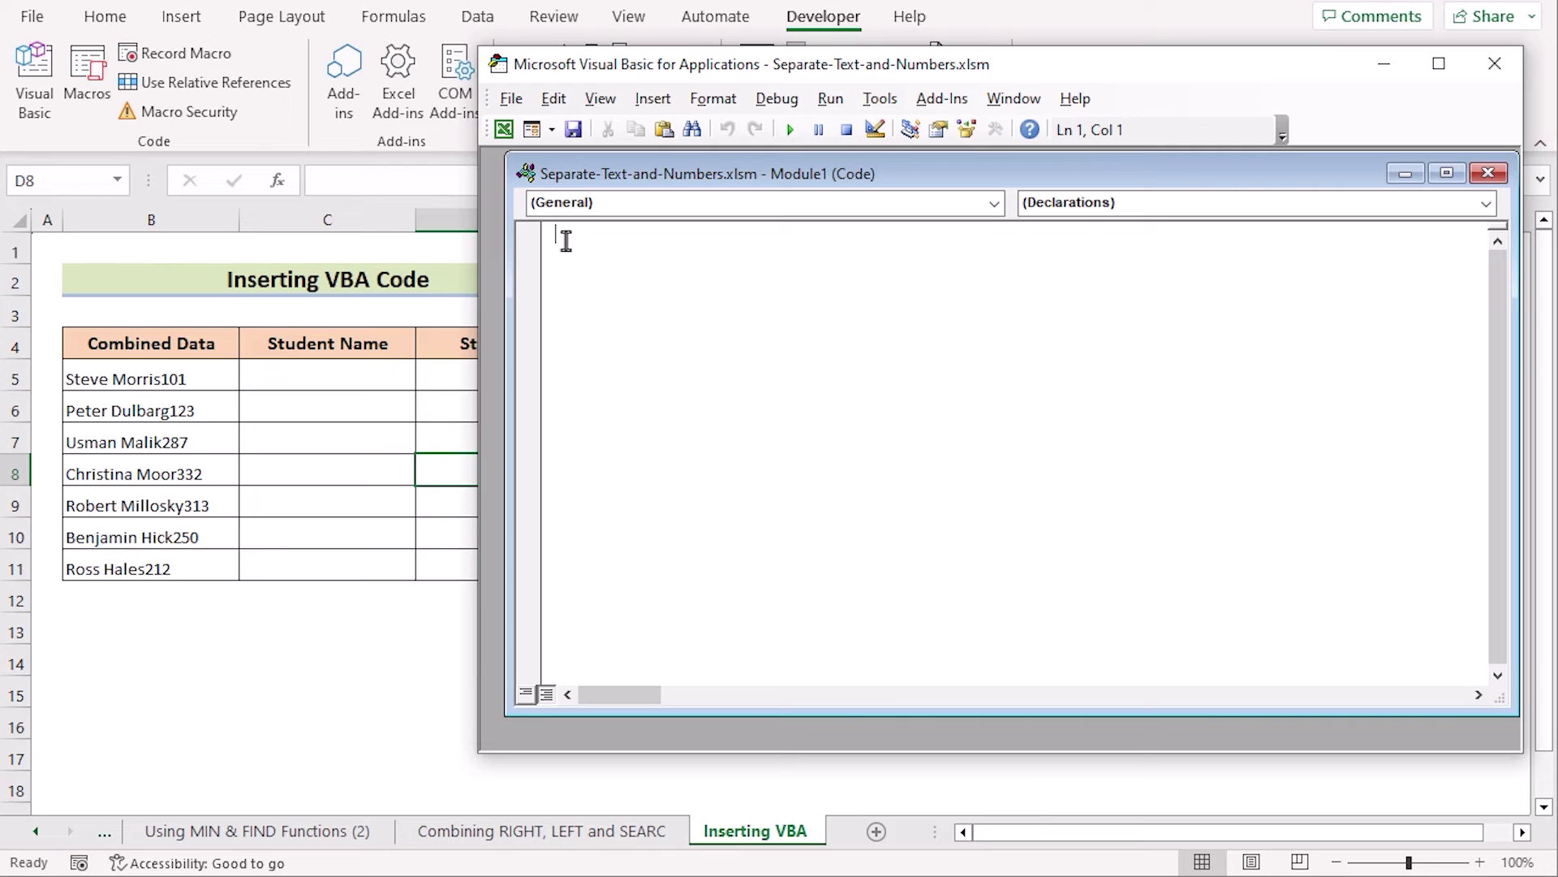
key(ctrl+v)
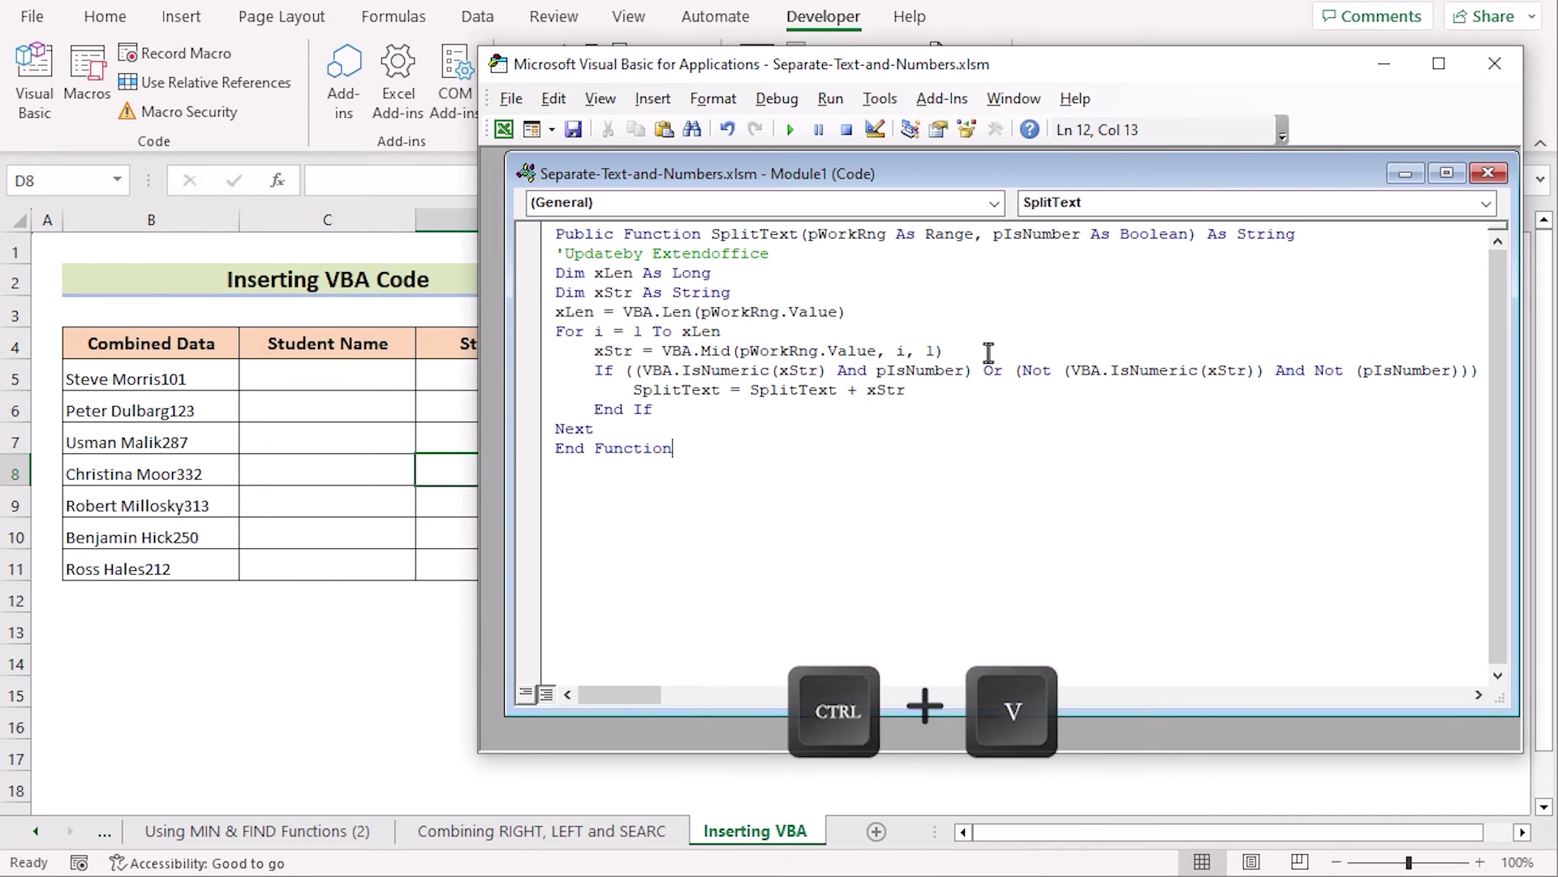
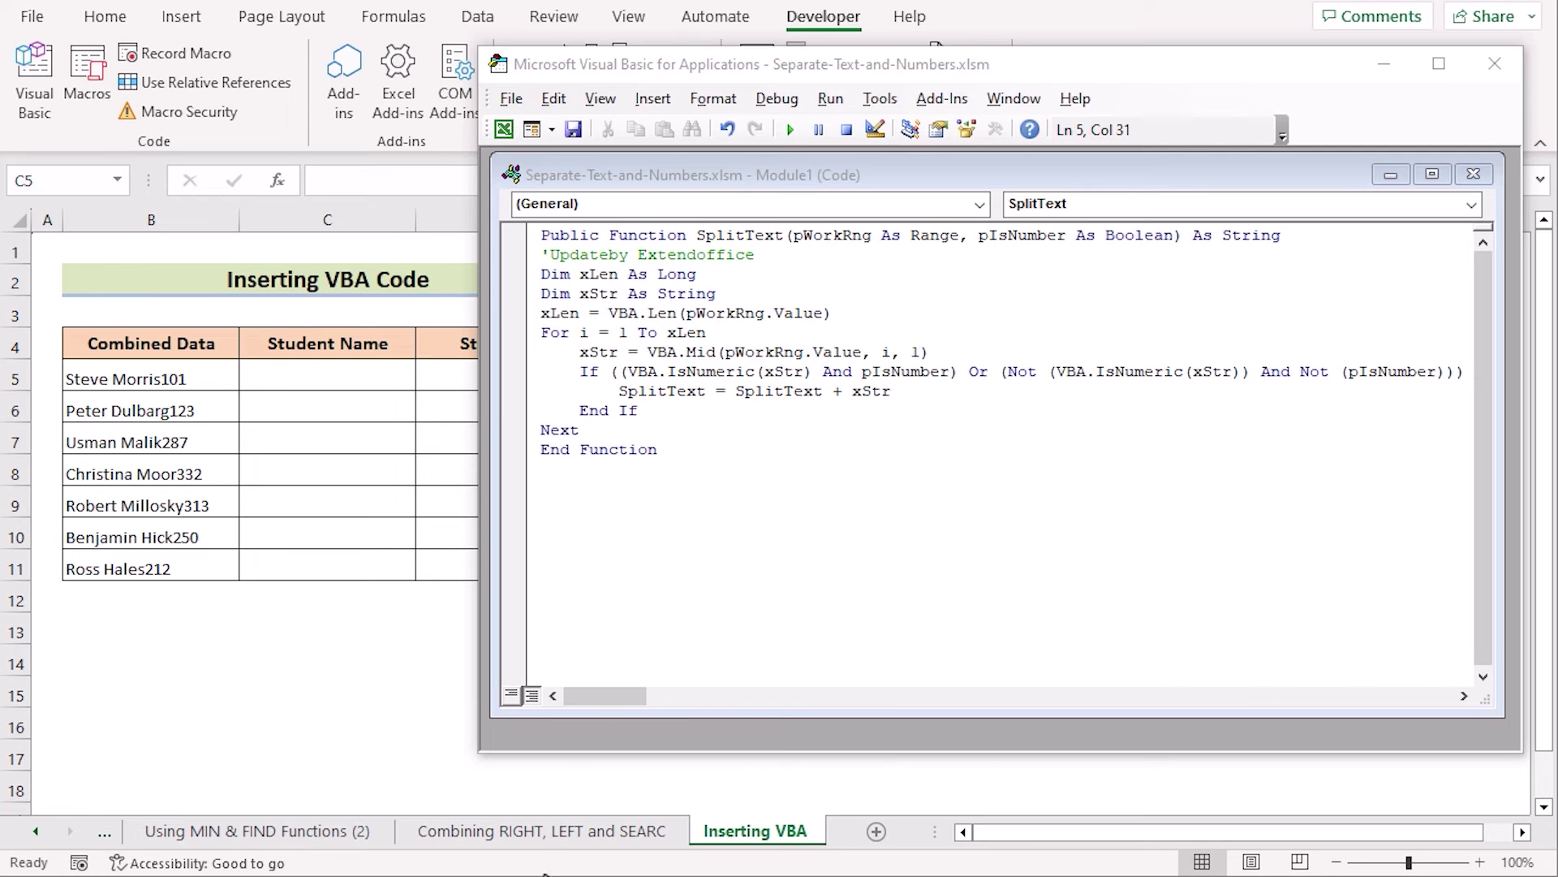
Step: Review the SplitText loop and closing lines, then save Separate-Text-and-Numbers.xlsm past the personal-information warning
drag(542, 333, 697, 410)
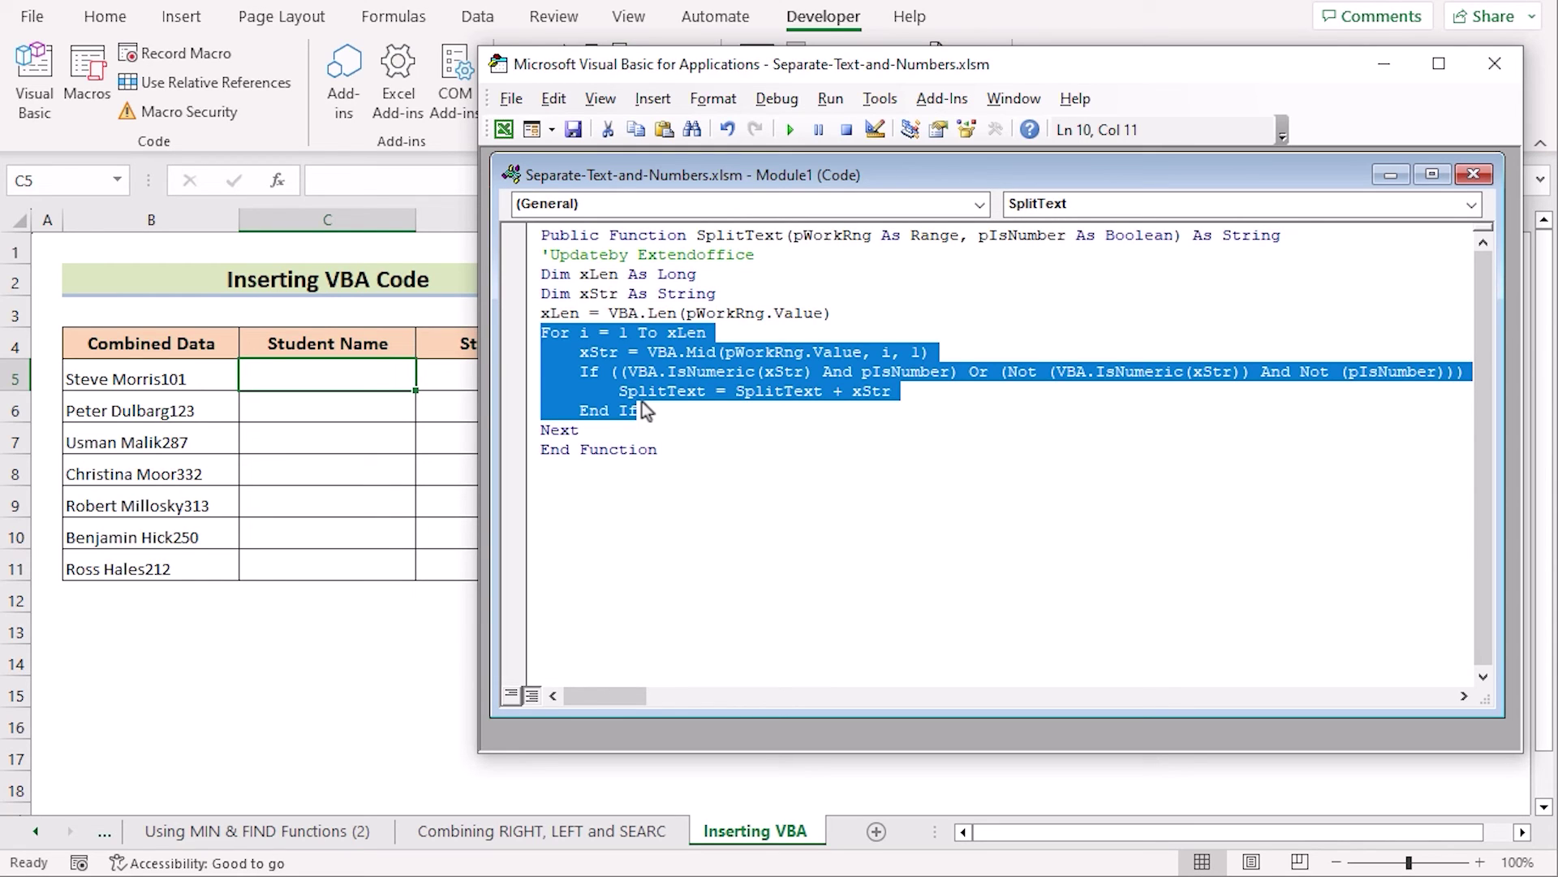
click(716, 454)
drag(709, 456, 556, 409)
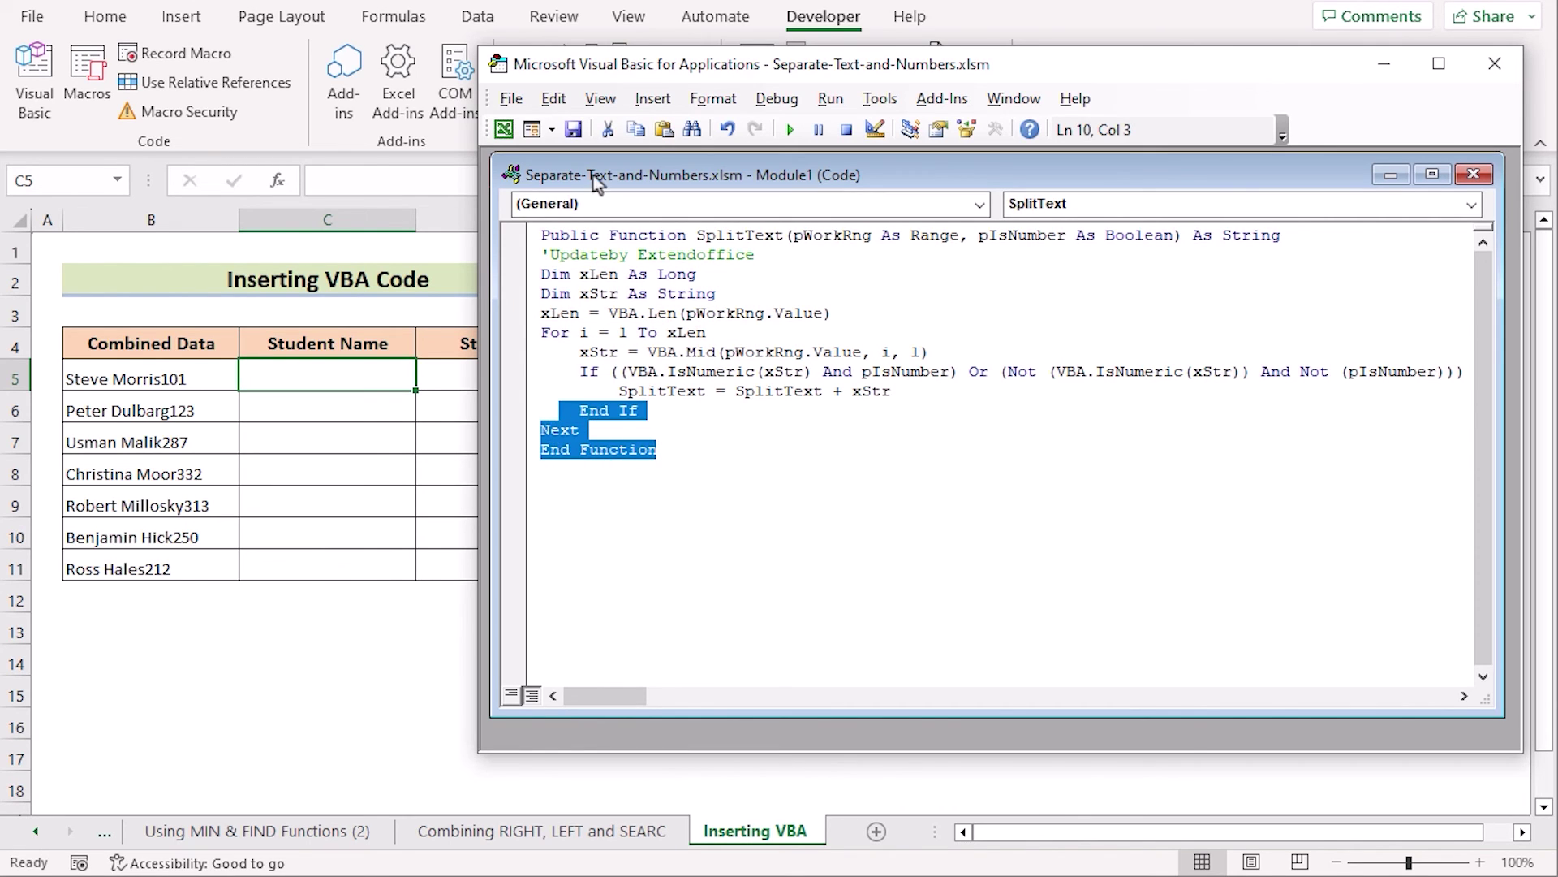
click(575, 130)
click(385, 571)
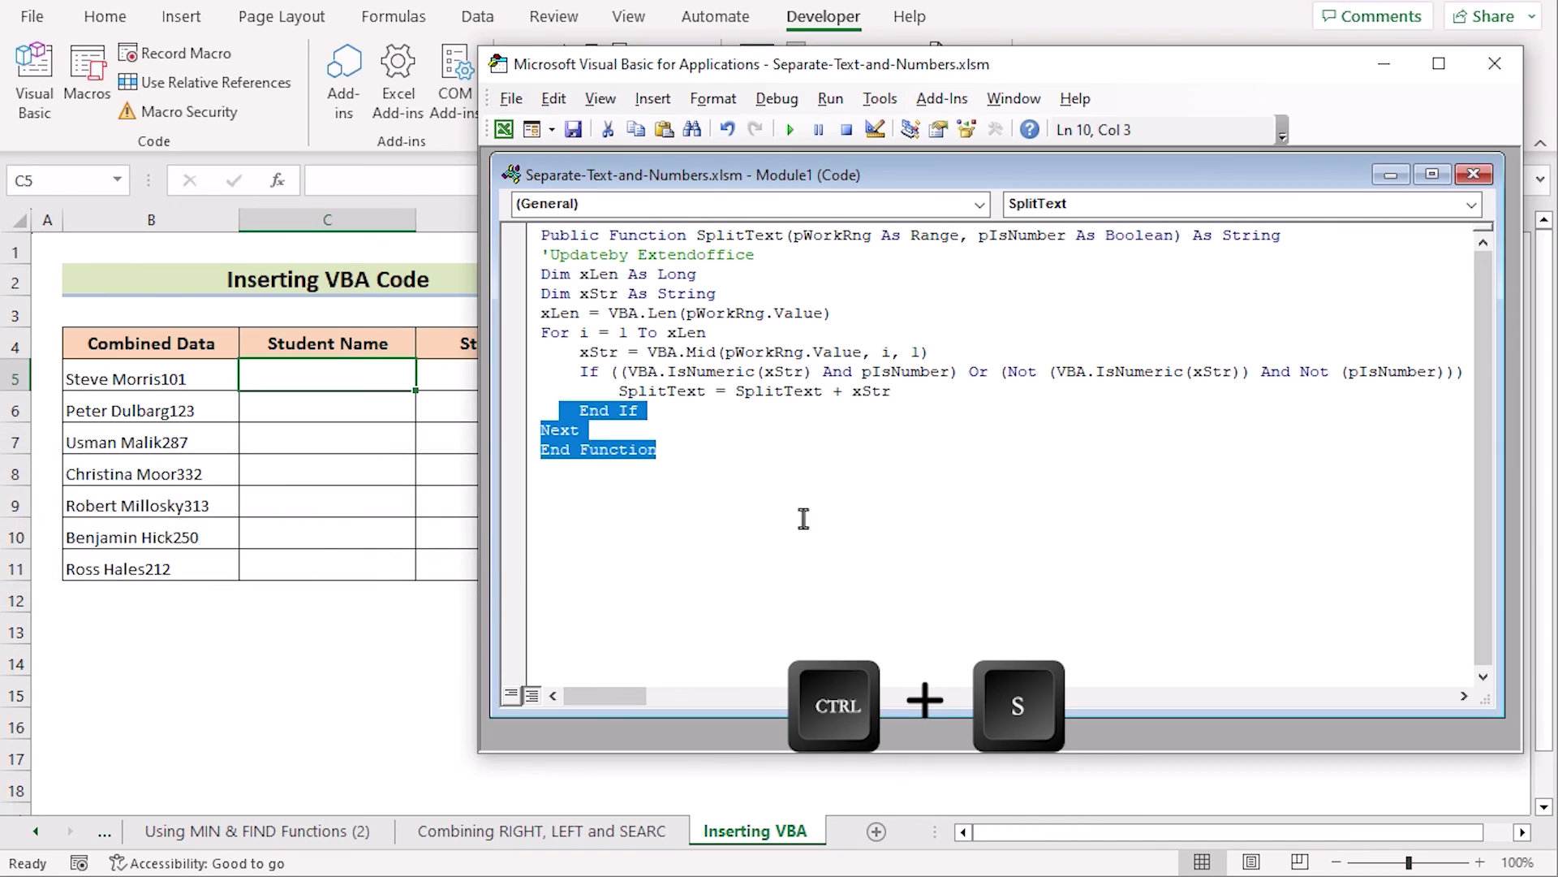
Step: Back in the sheet, enter =SplitText(B5,FALSE) in C5 and fill it down to C11
click(1390, 64)
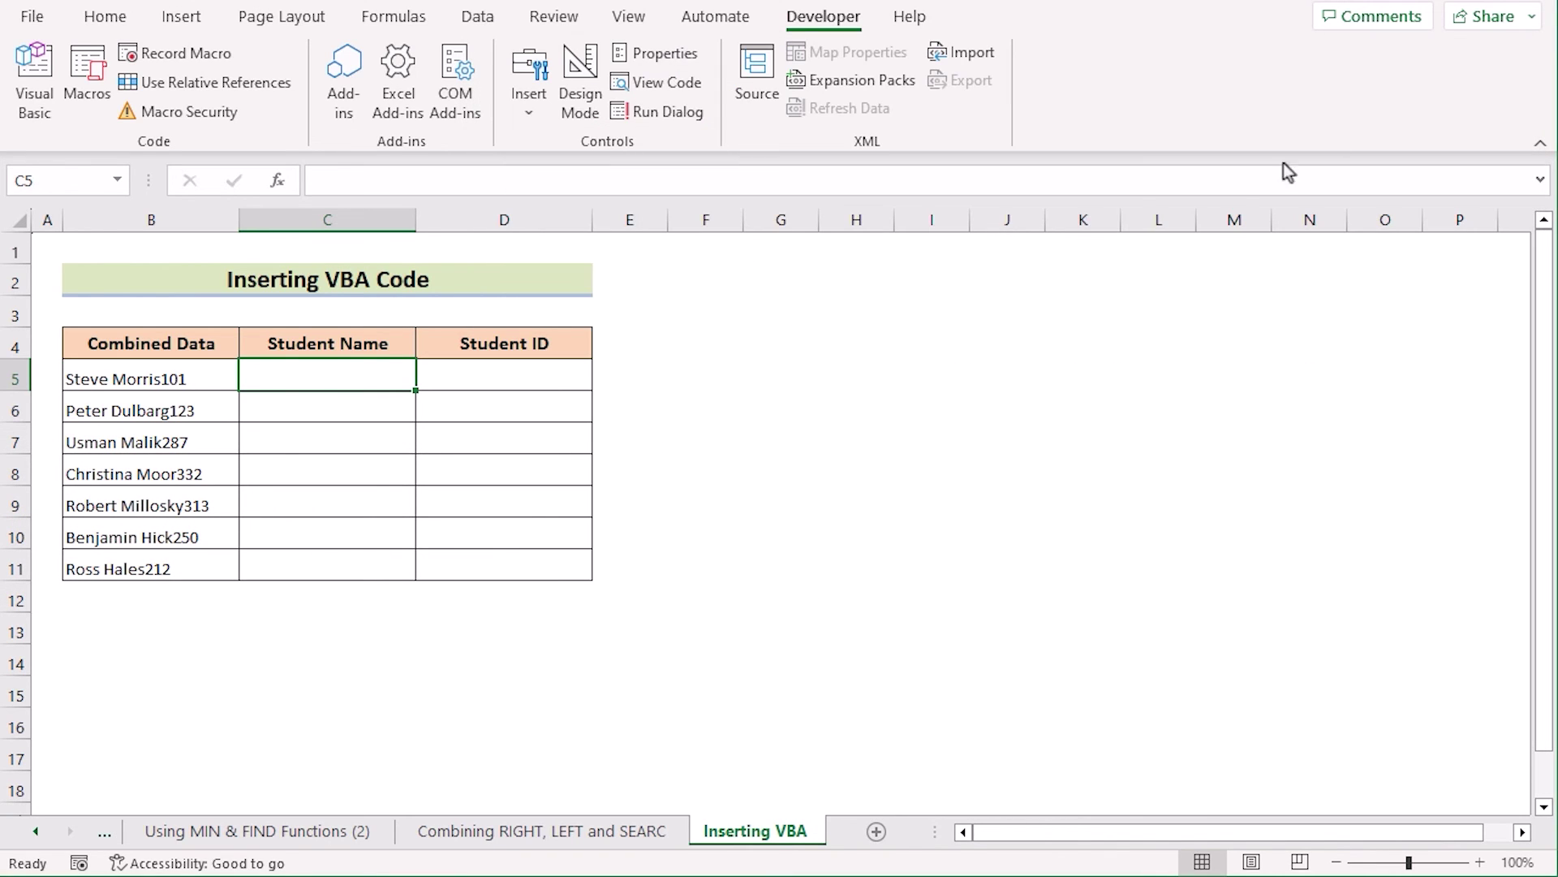
double_click(324, 378)
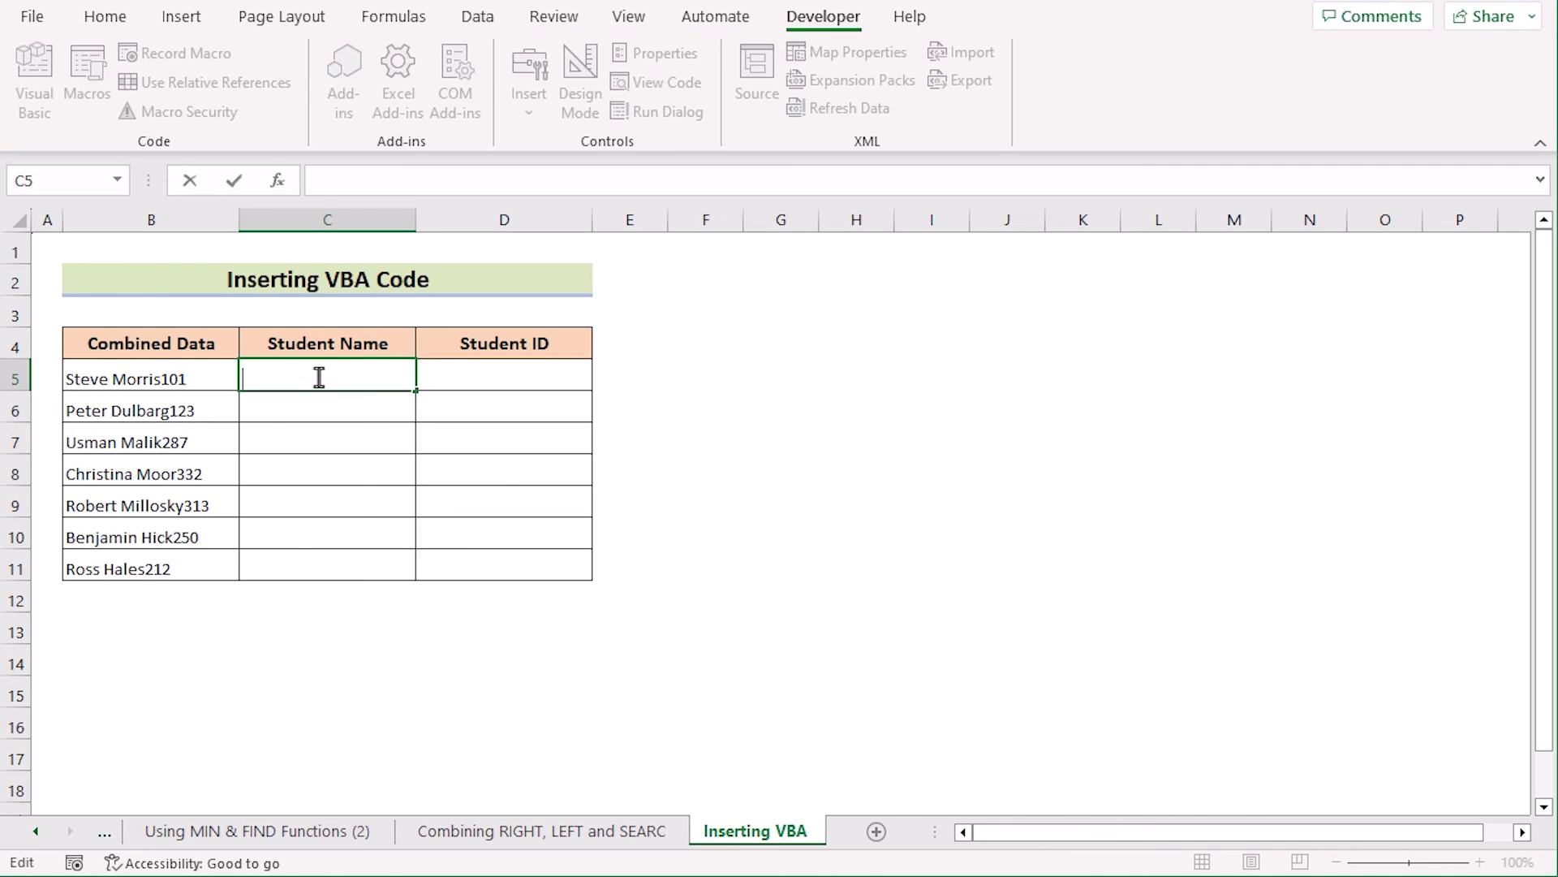
text(=Spl)
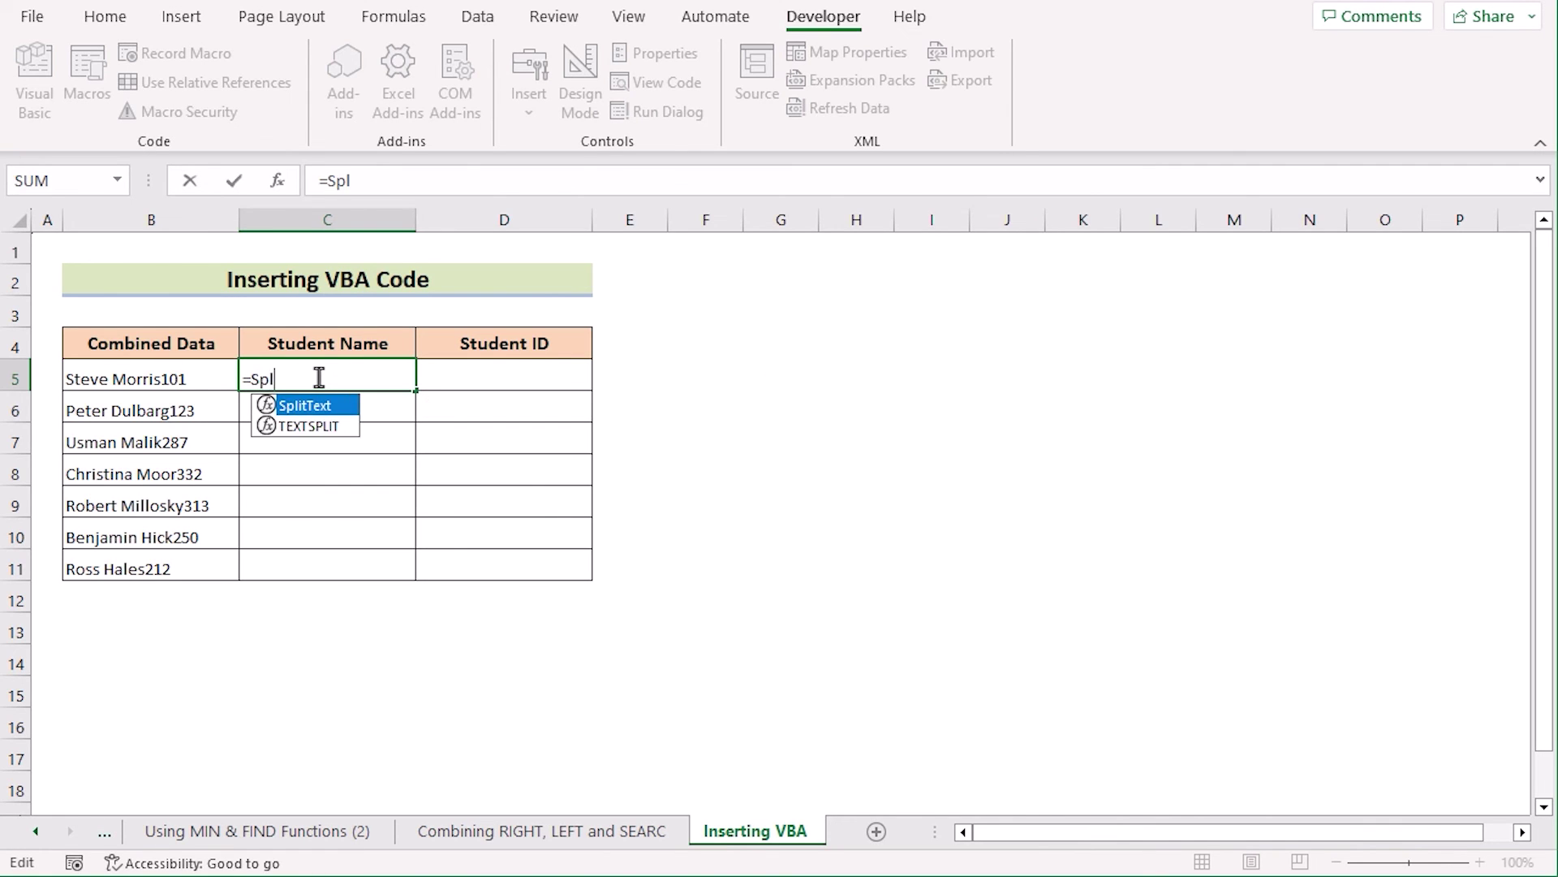
double_click(351, 406)
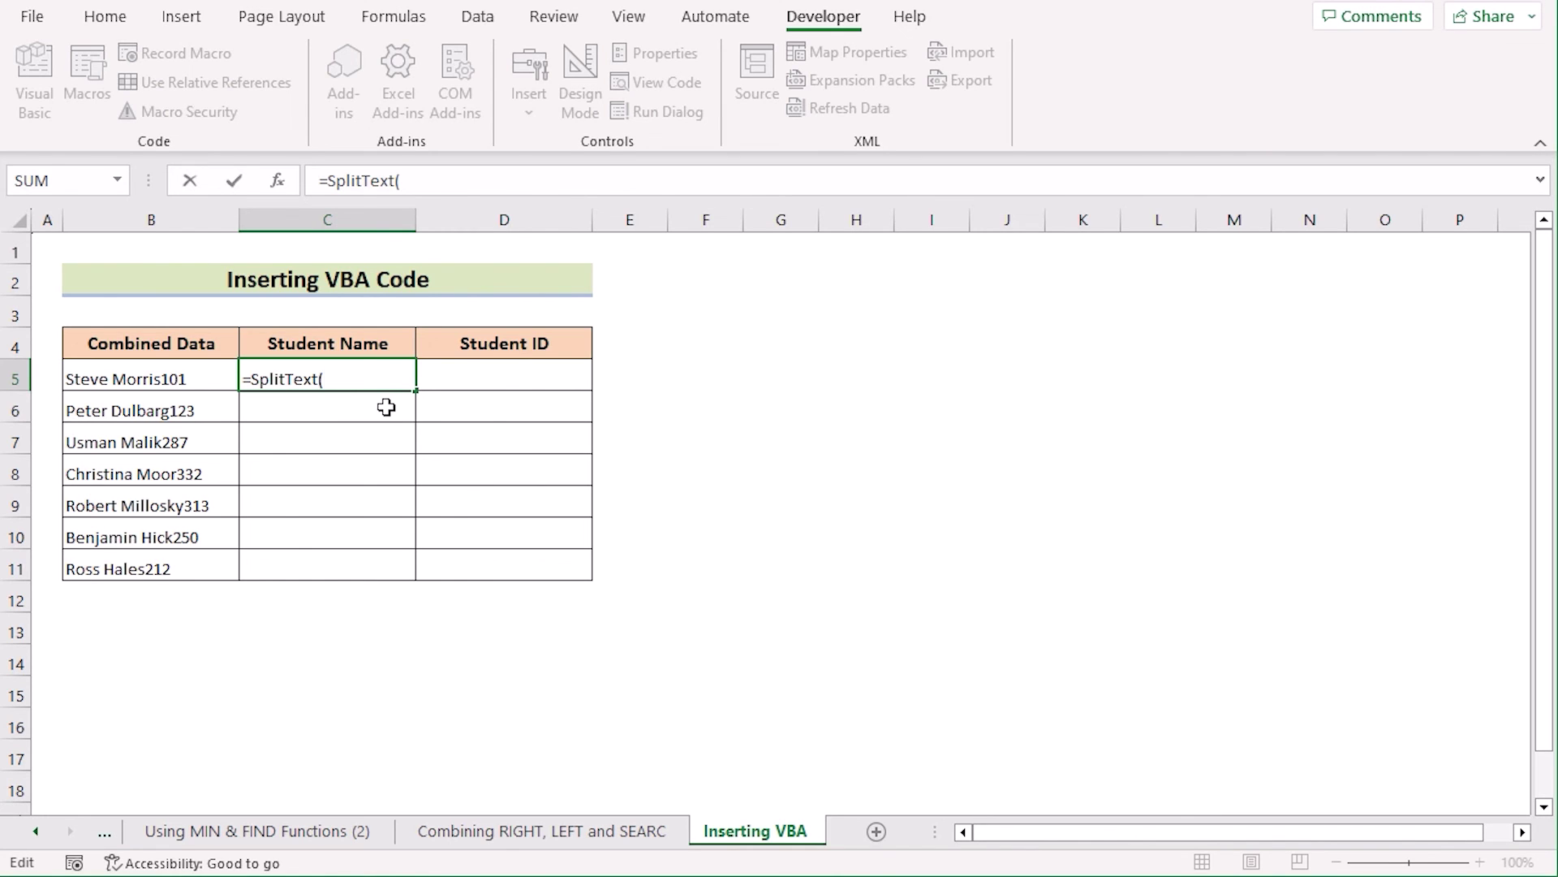
click(201, 379)
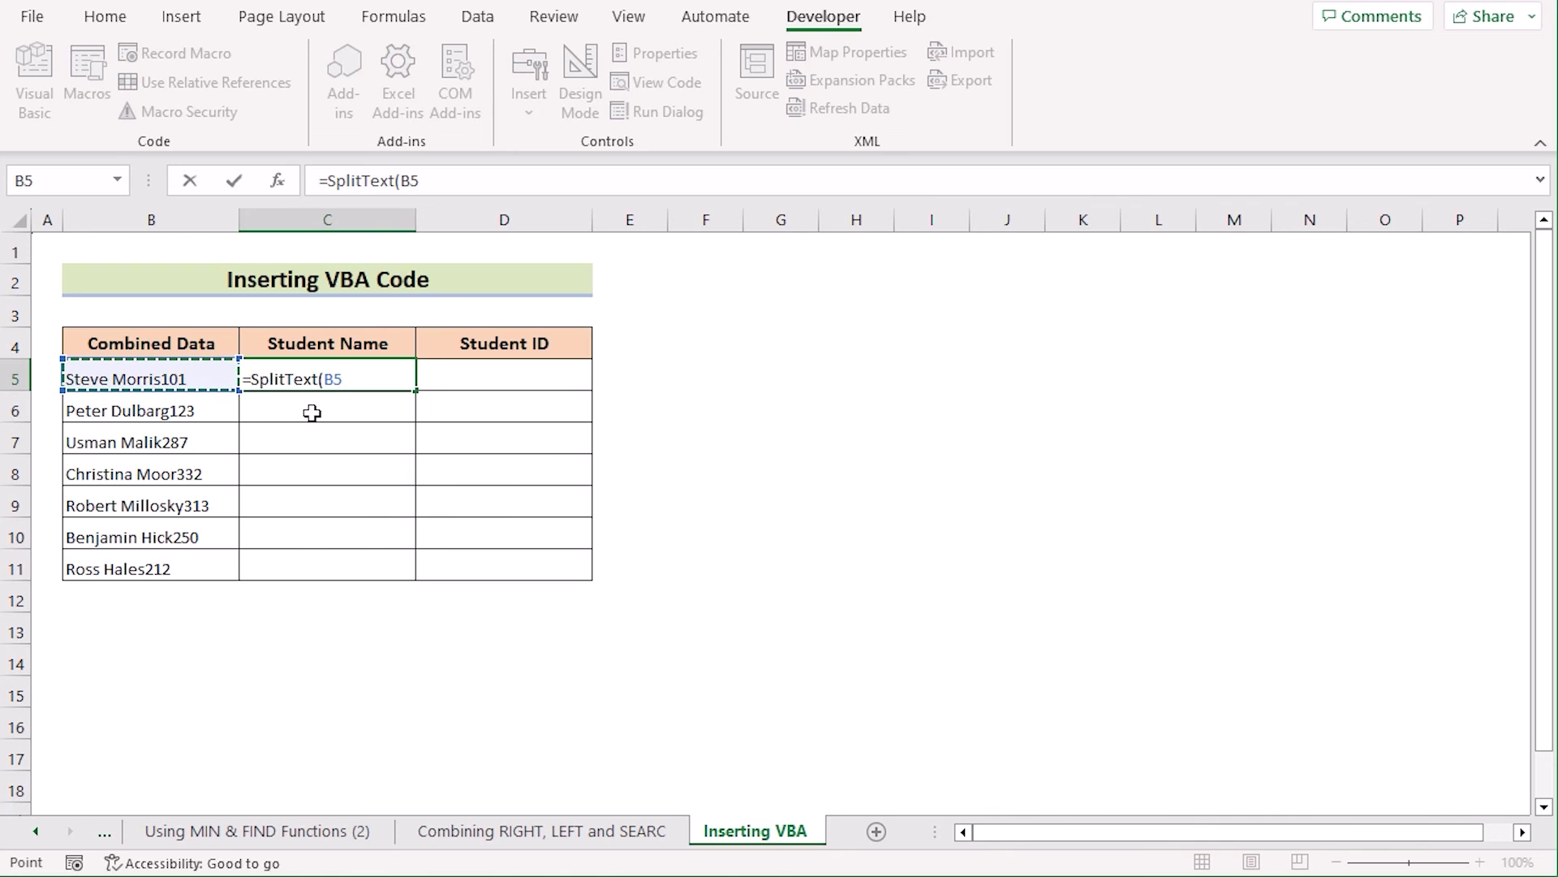
text(,False)
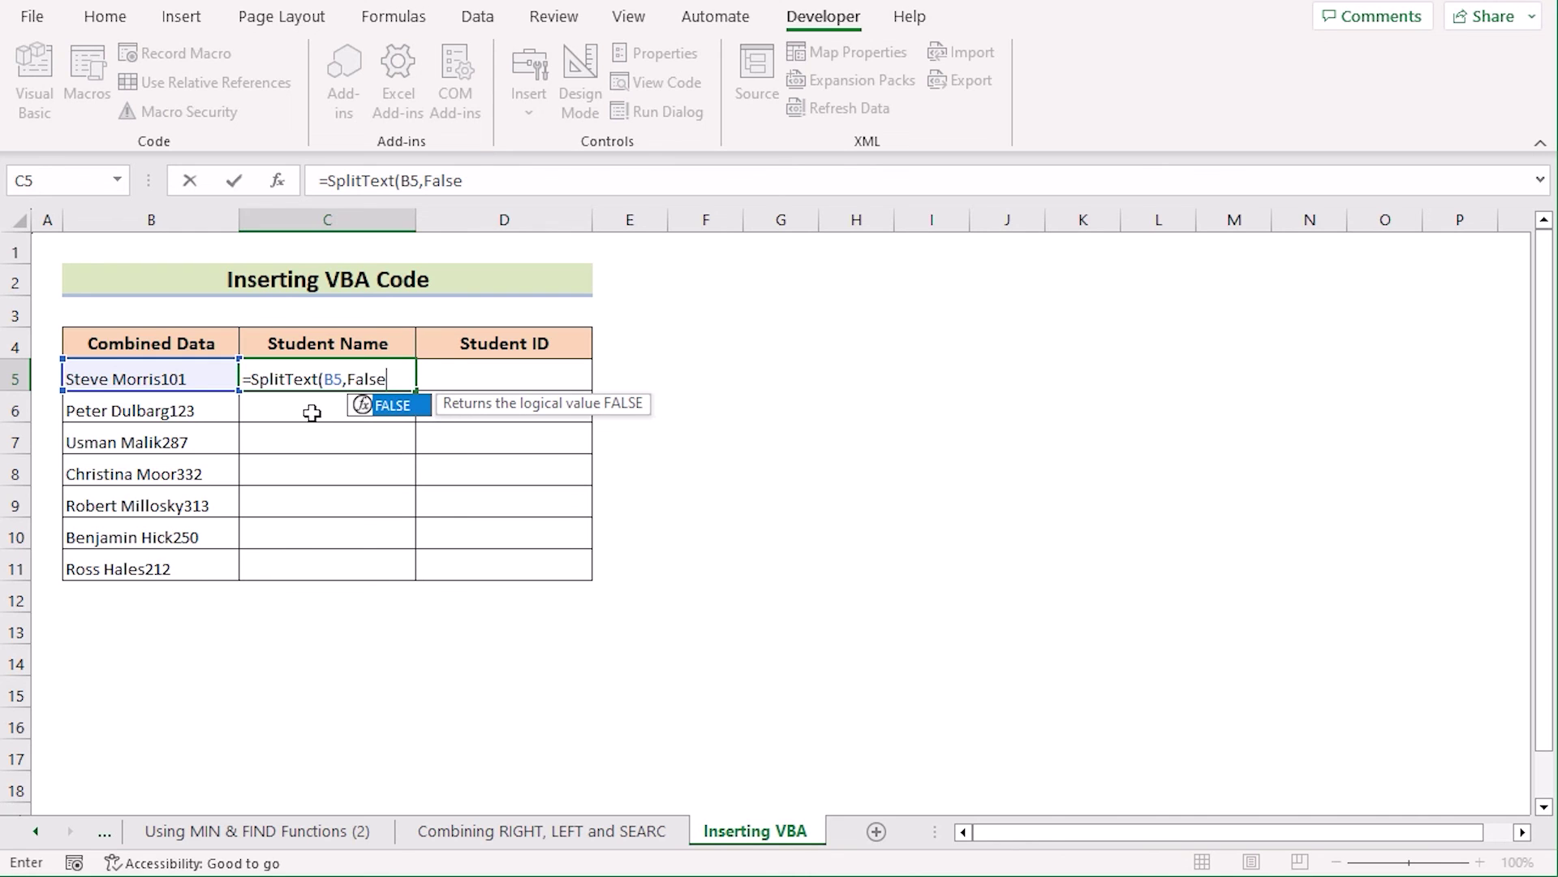
text())
key(Return)
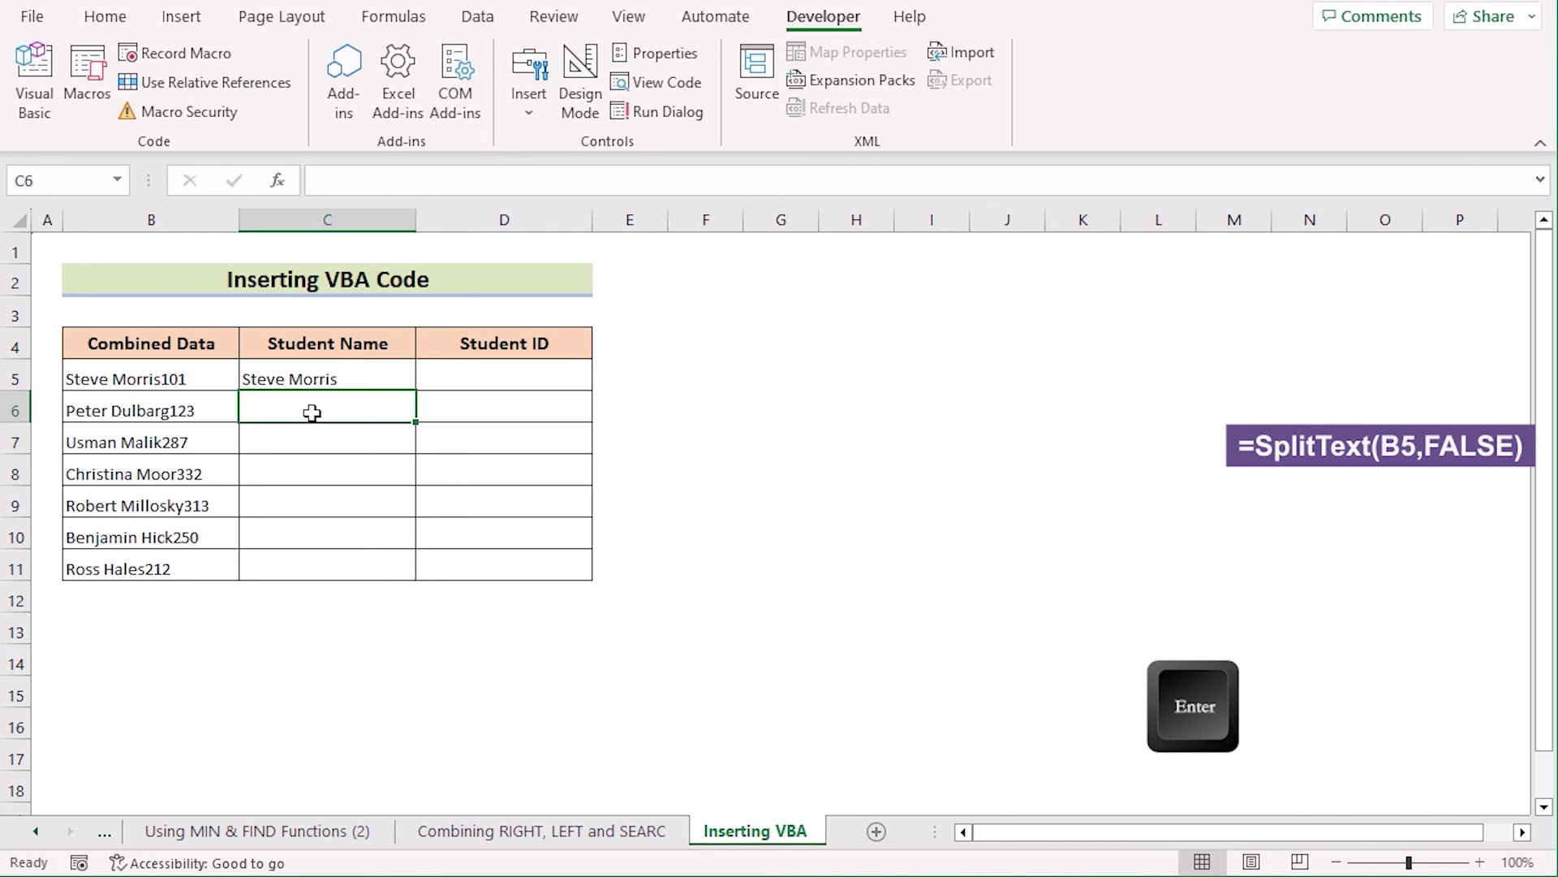
click(393, 370)
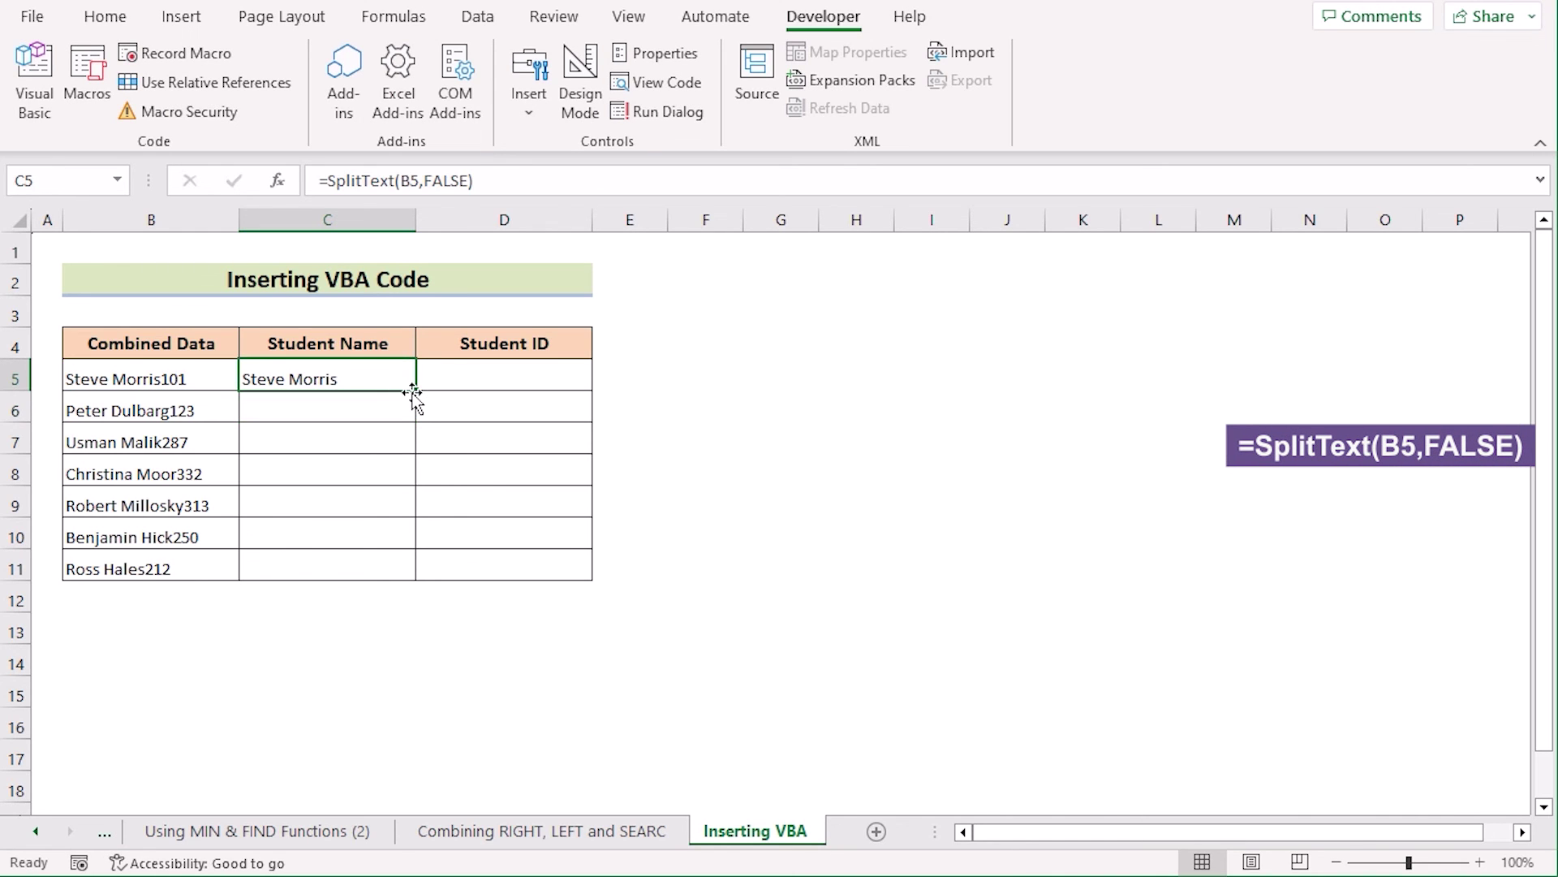
drag(415, 394, 401, 574)
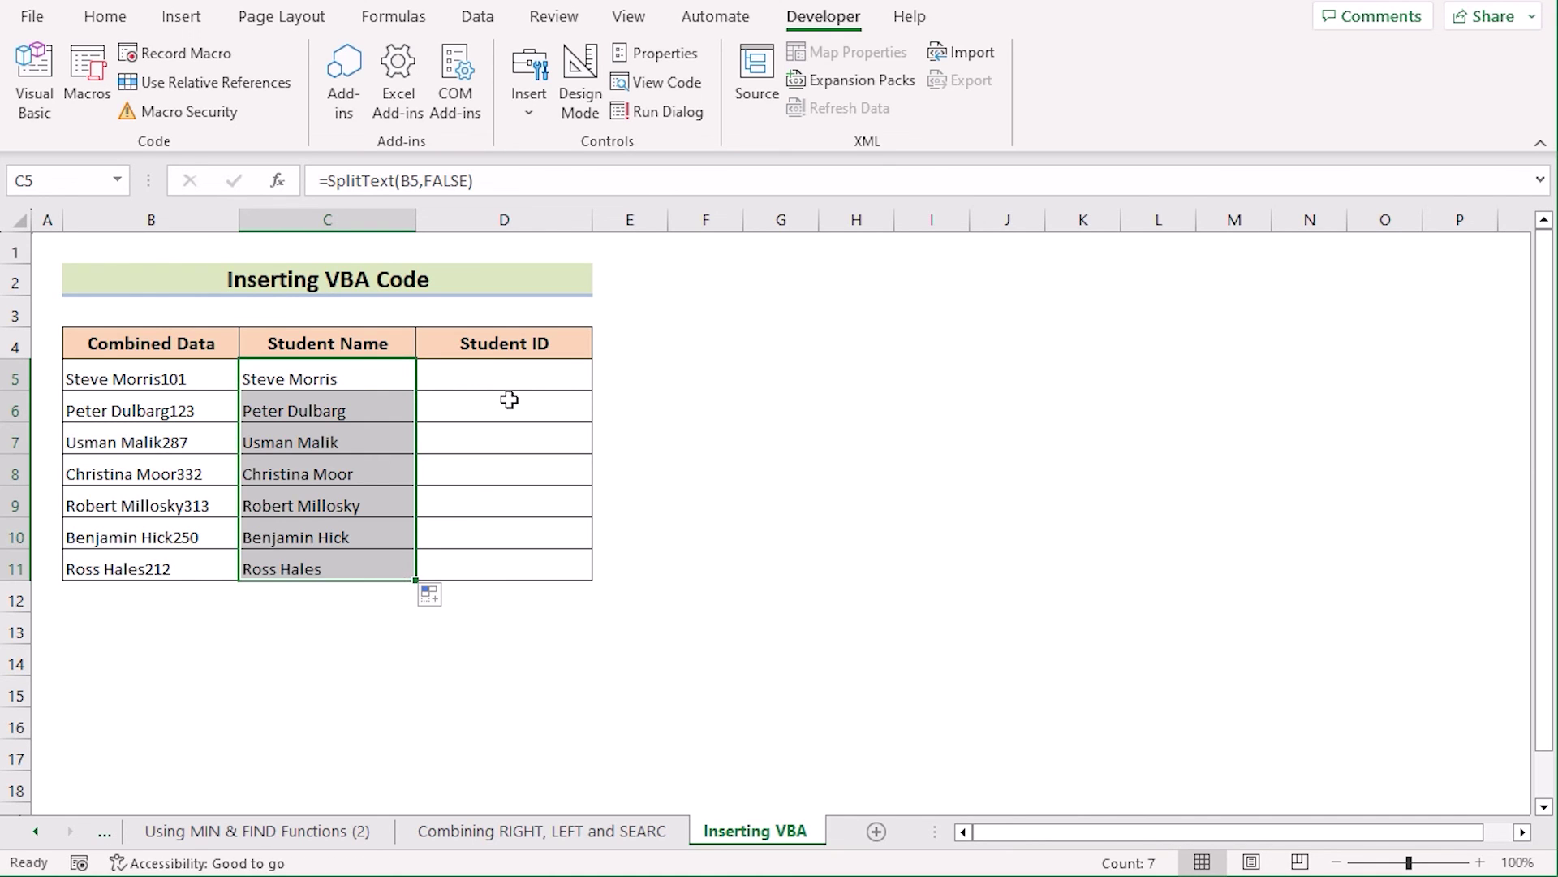
click(504, 375)
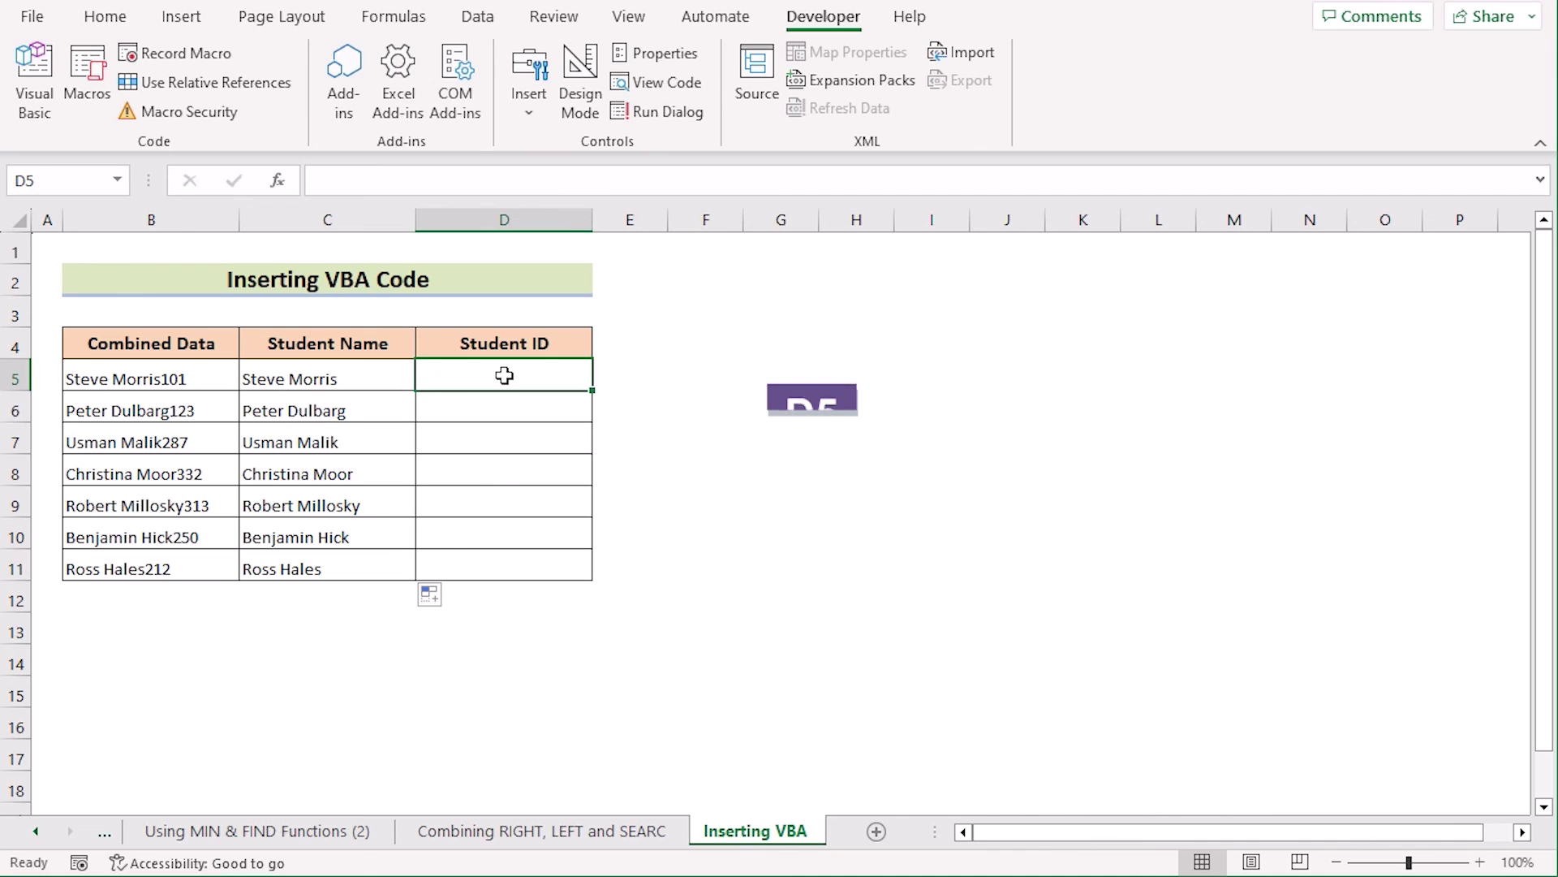
Step: Enter =SplitText(B5,TRUE) in D5 and fill it down to D11 for the student IDs
text(=Sp)
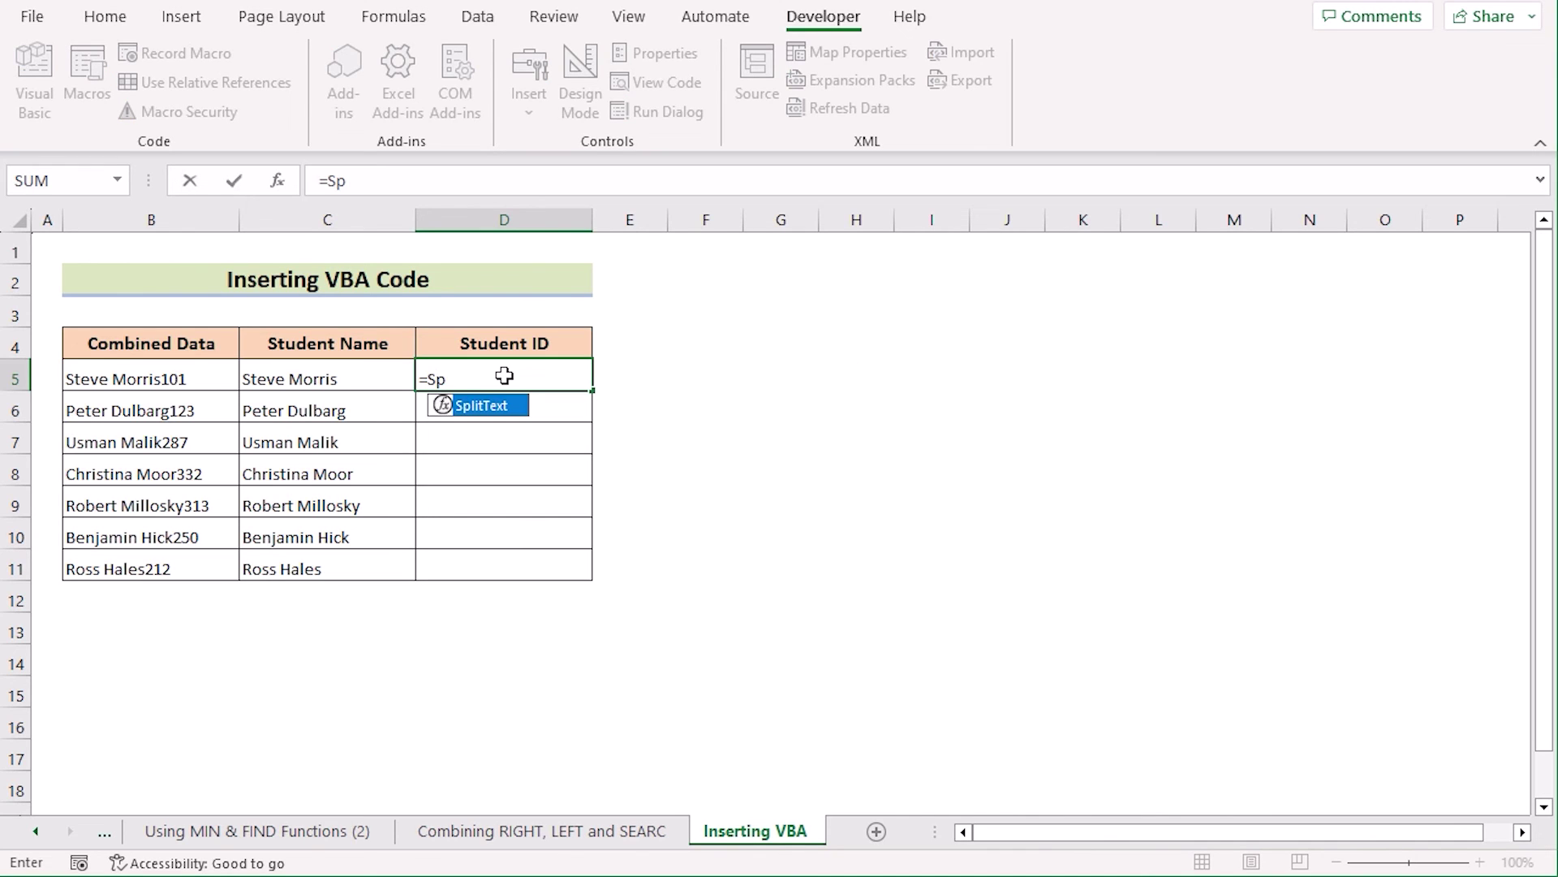
double_click(512, 408)
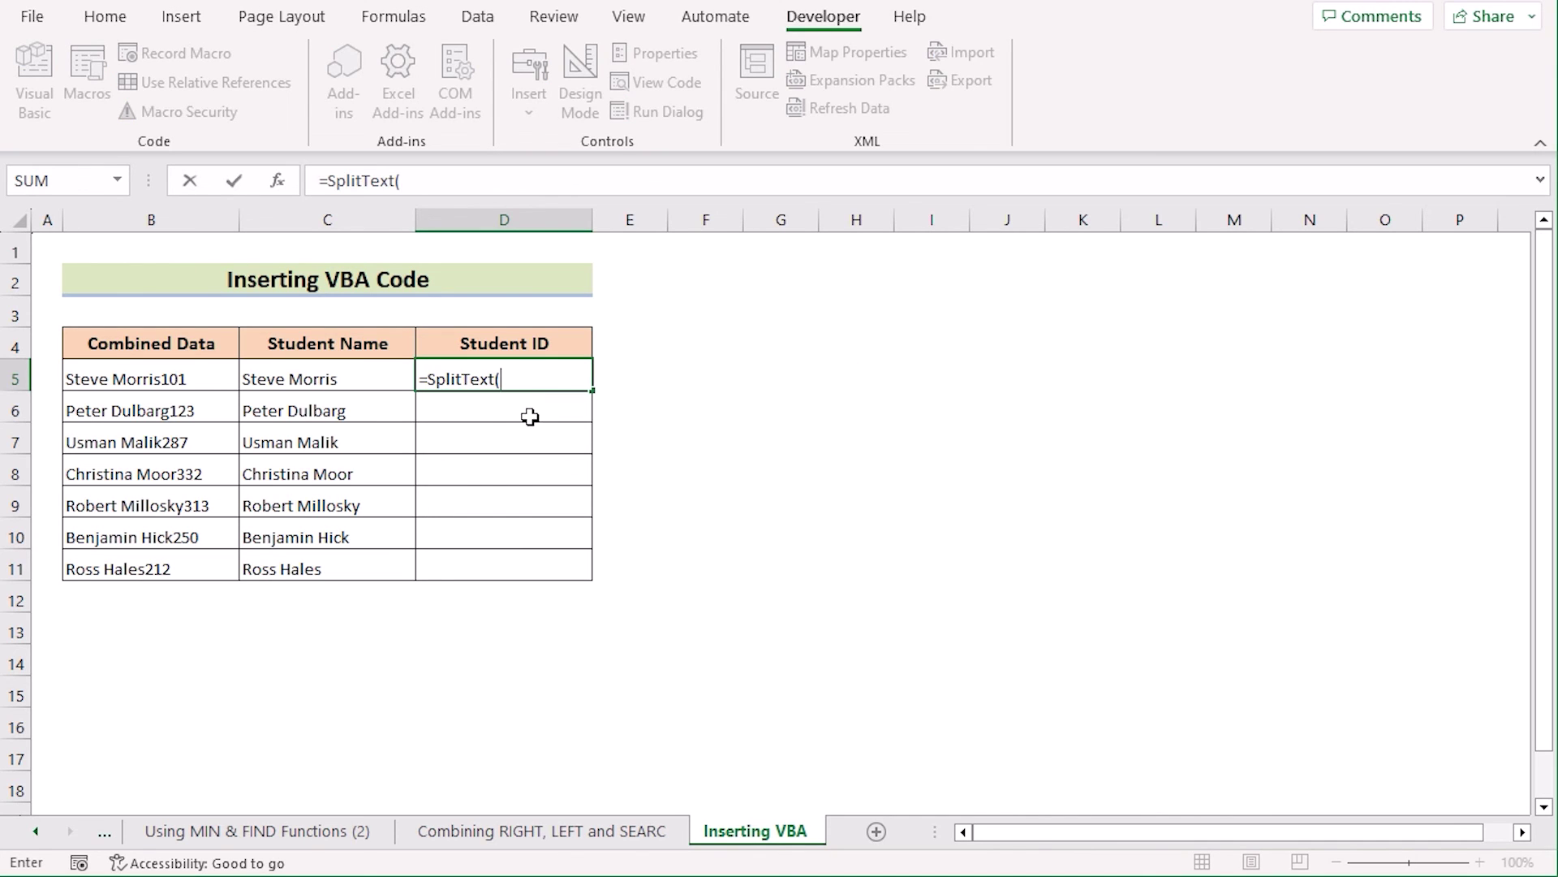
click(188, 386)
text(,)
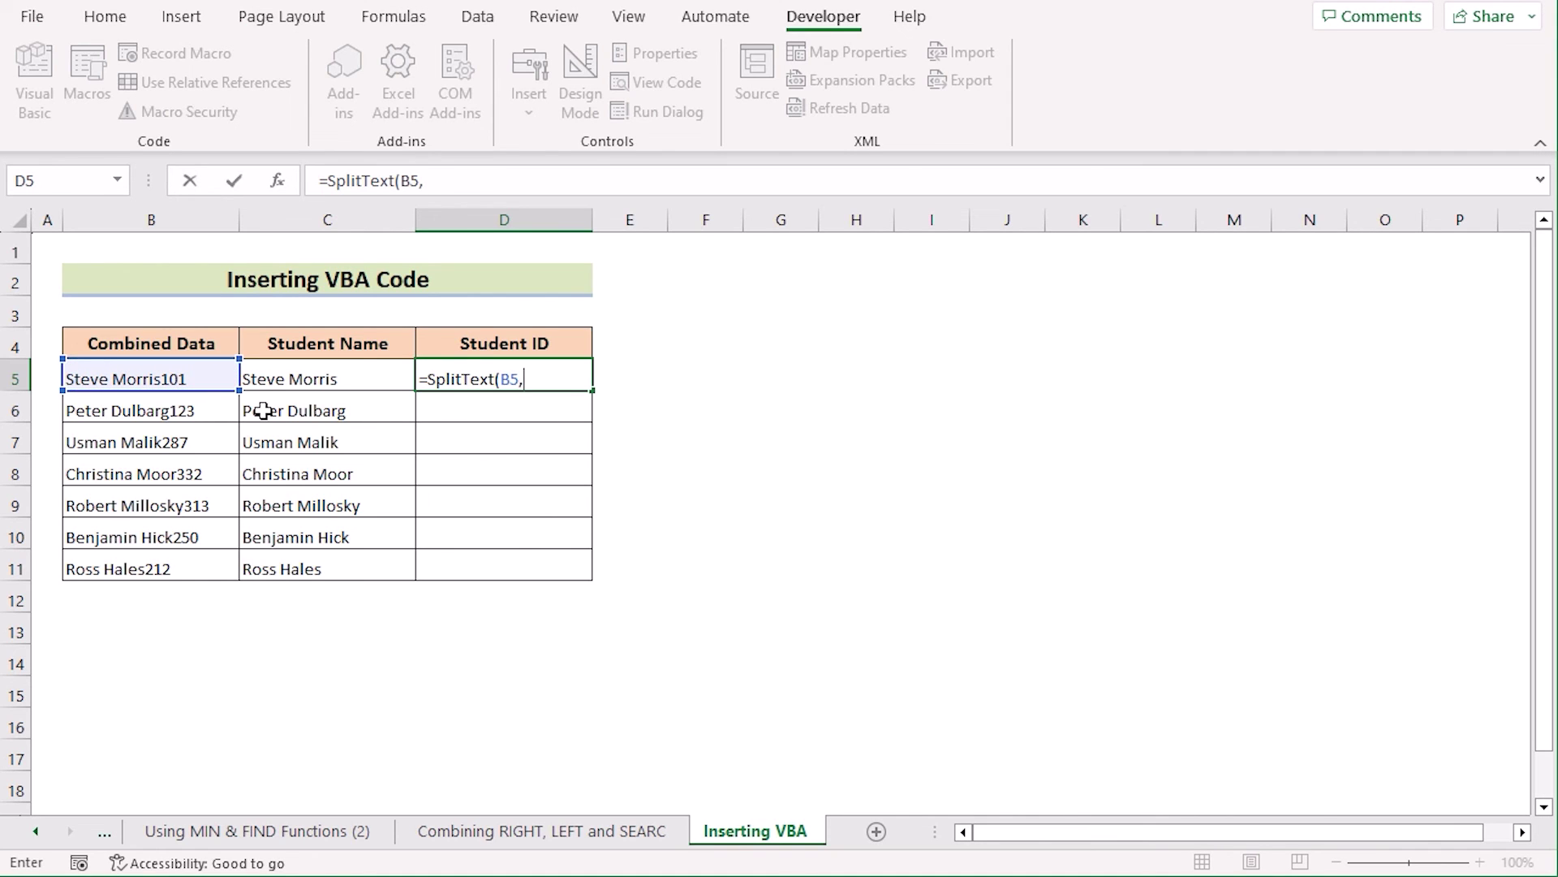
text(Tru)
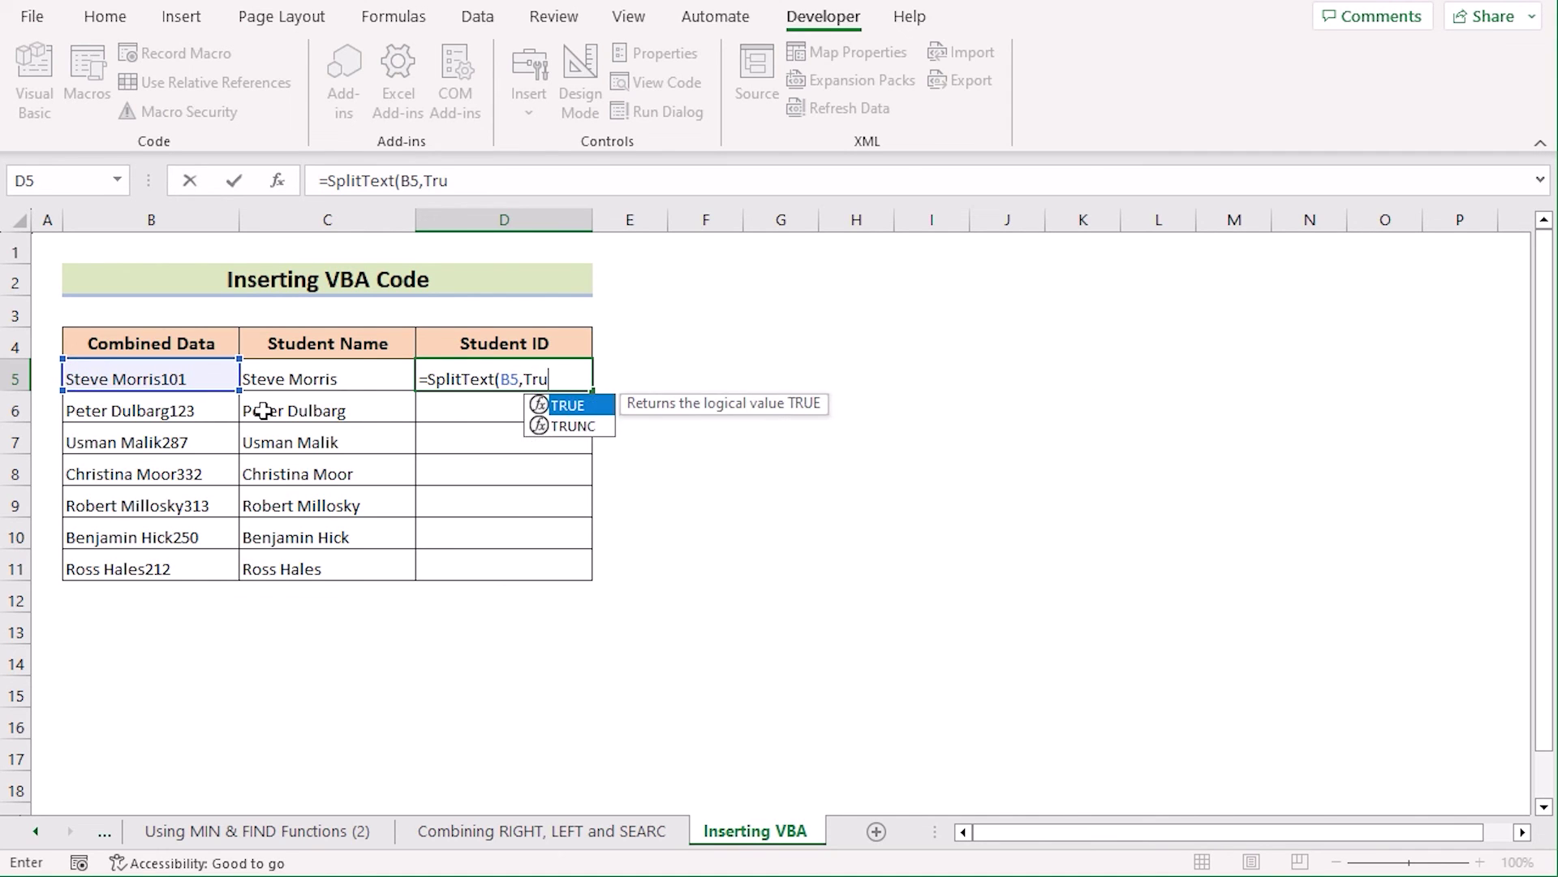
text(e))
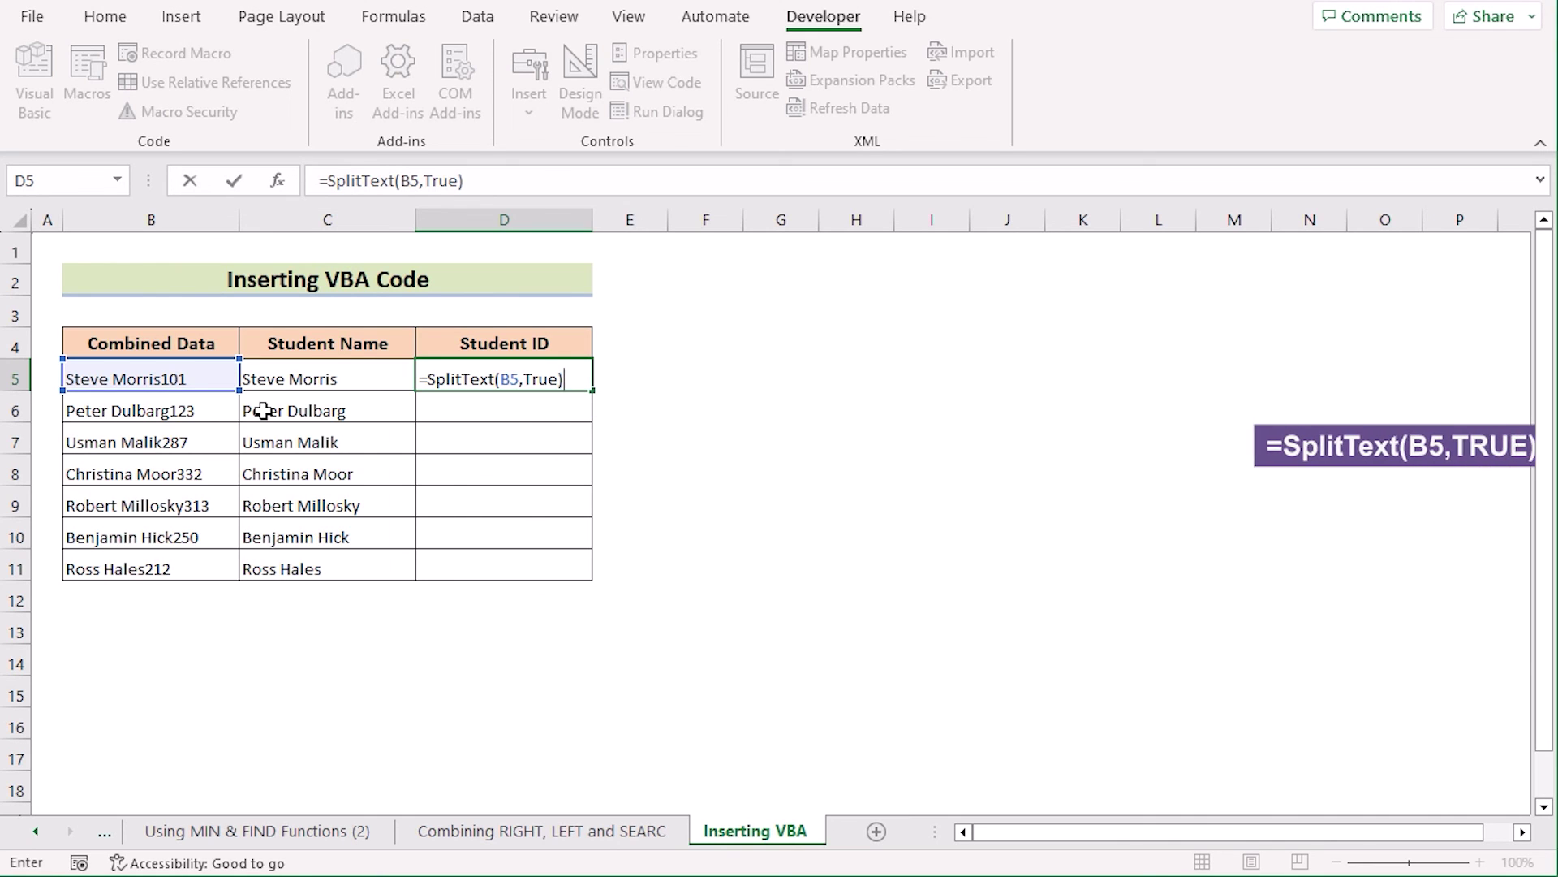
key(Return)
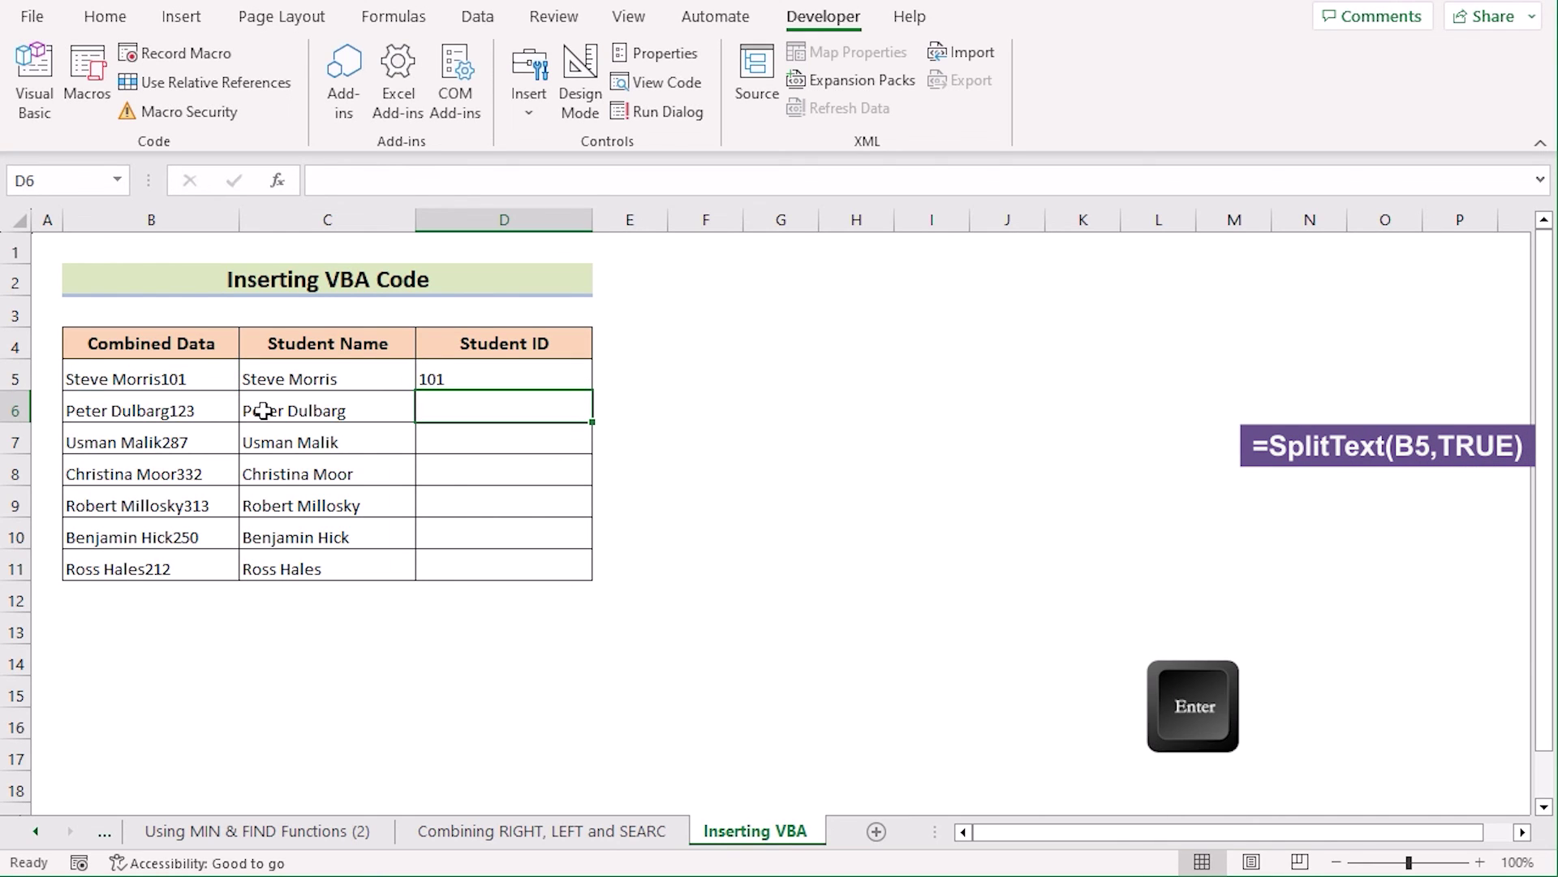
click(496, 375)
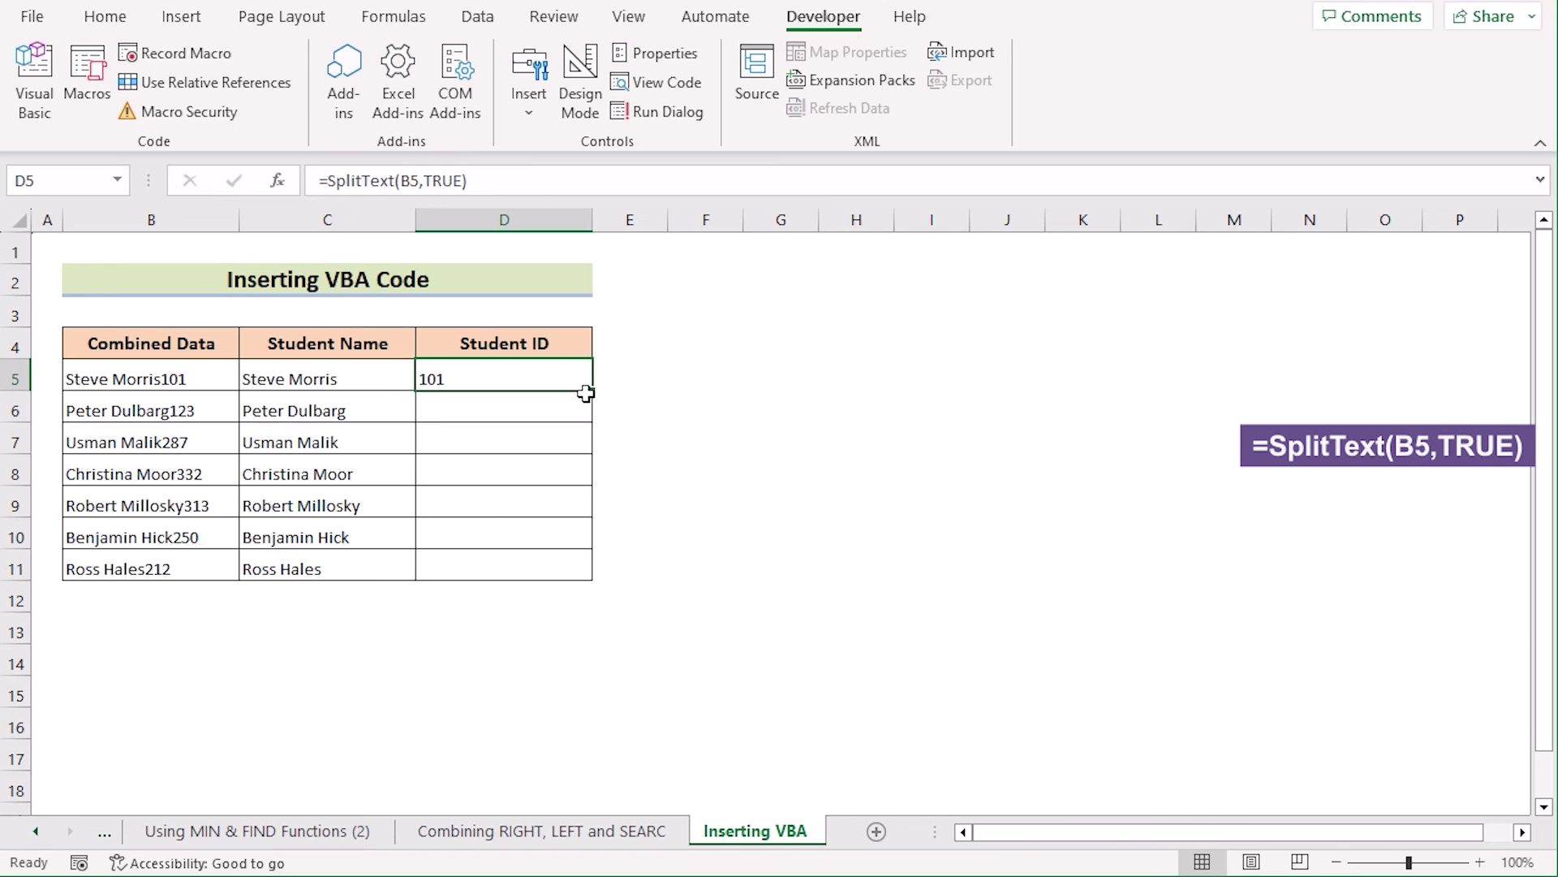
drag(593, 390, 574, 573)
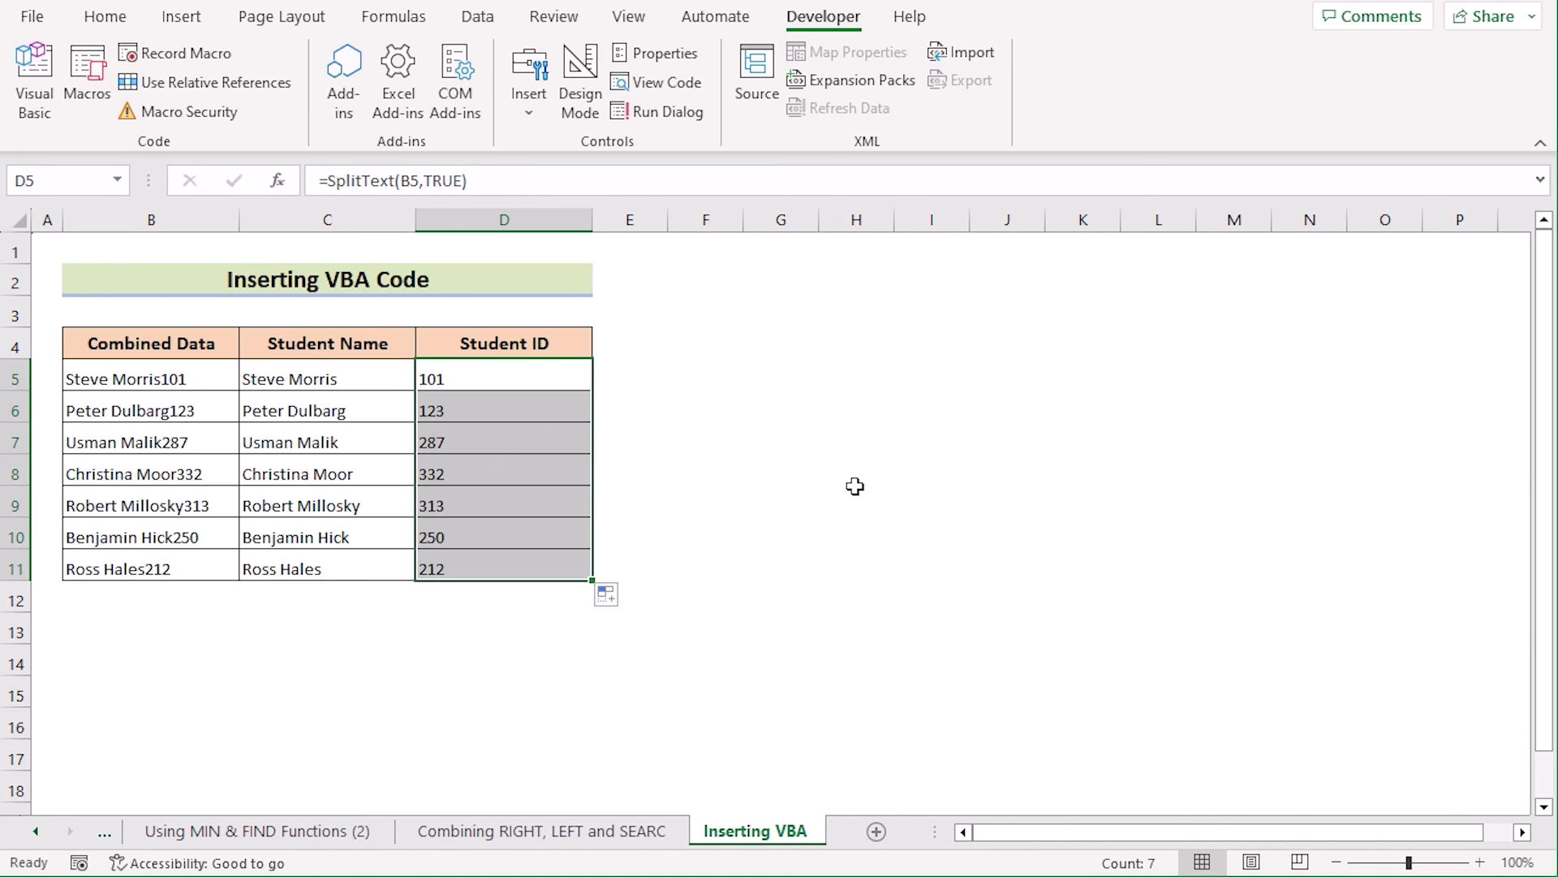